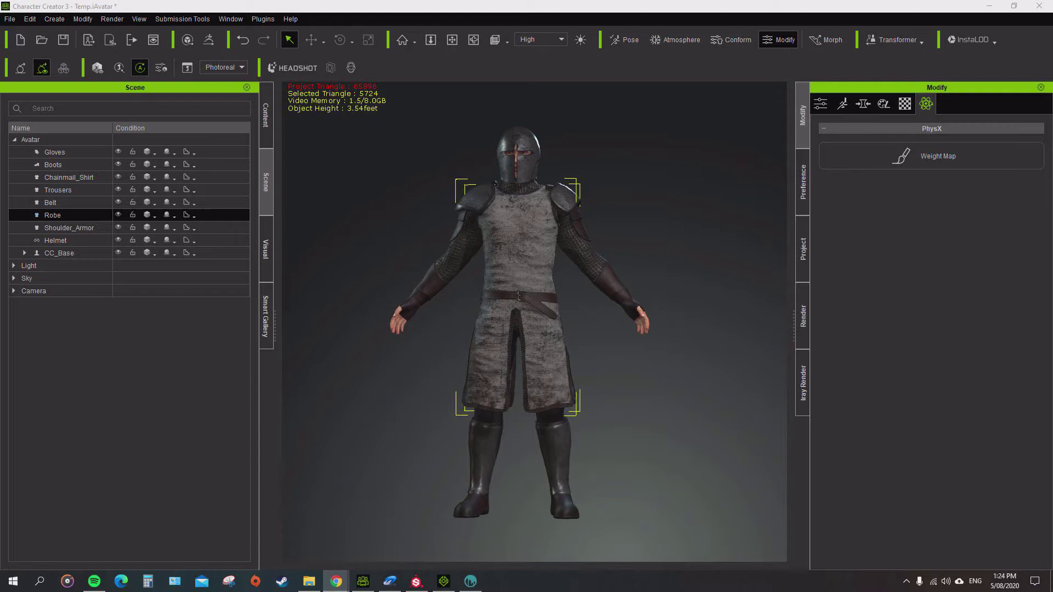
{"action": "left_click", "coordinate": [452, 40]}
{"action": "mouse_move", "coordinate": [534, 321]}
{"action": "right_mouse_down"}
{"action": "mouse_move", "coordinate": [669, 322]}
{"action": "mouse_move", "coordinate": [516, 321]}
{"action": "right_mouse_up"}
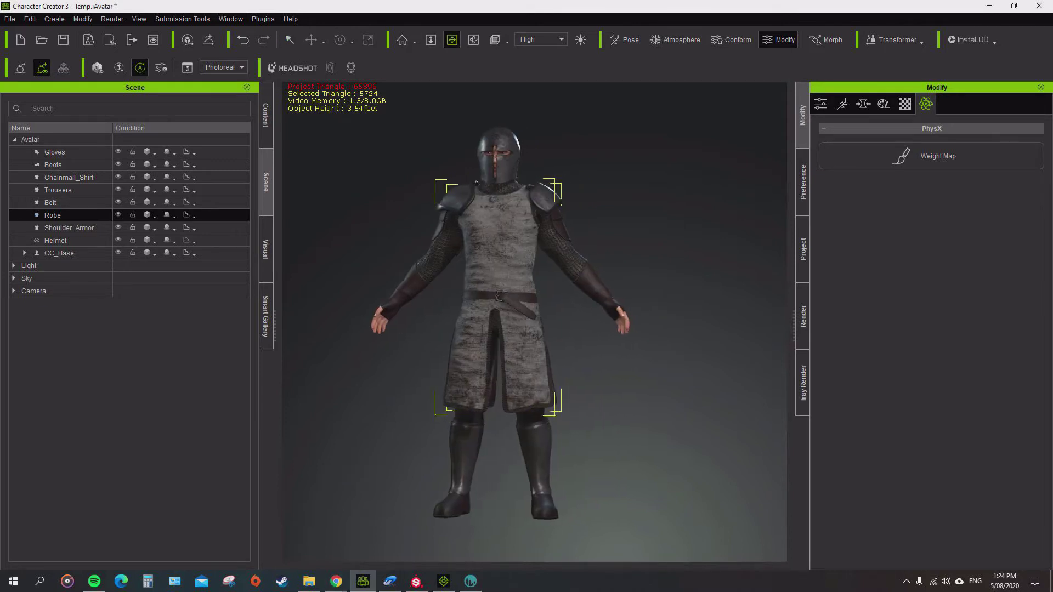
{"action": "left_click_drag", "start_coordinate": [515, 322], "coordinate": [540, 315]}
{"action": "right_click_drag", "start_coordinate": [540, 314], "coordinate": [551, 315]}
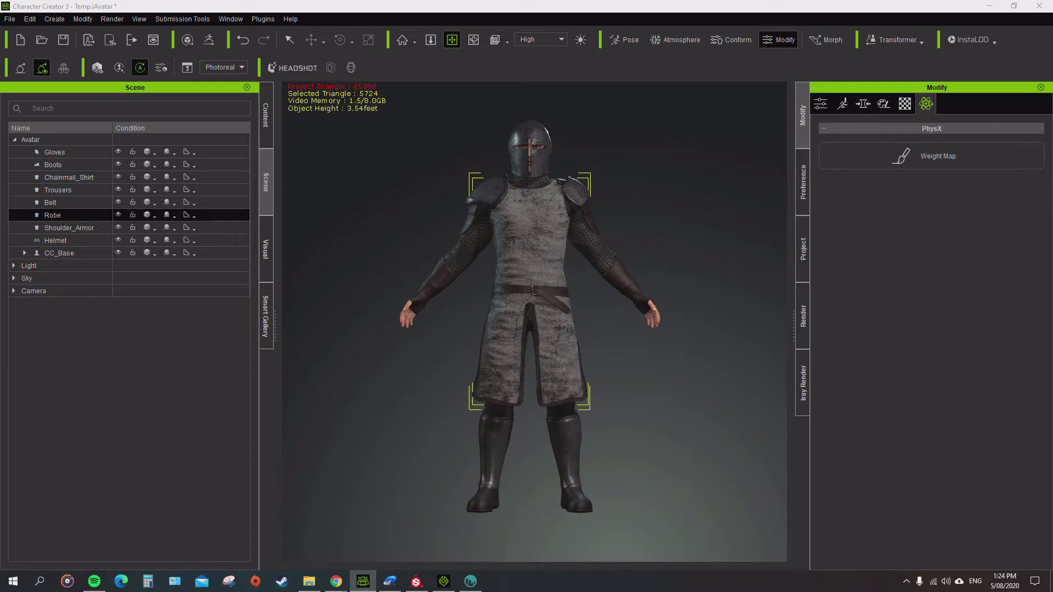
Switch to Chrome and look over the YouTube page for "Cloth Physics Weight Painting with 3D Coat for iClone"
{"action": "key", "text": "alt+Tab"}
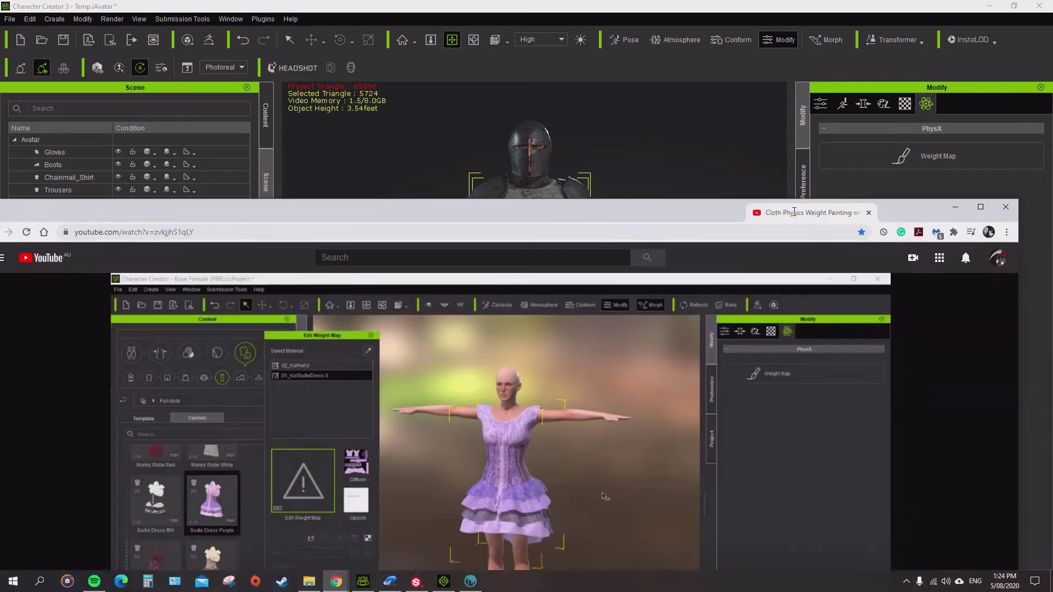
{"action": "scroll", "coordinate": [522, 319], "scroll_direction": "down", "scroll_amount": 3}
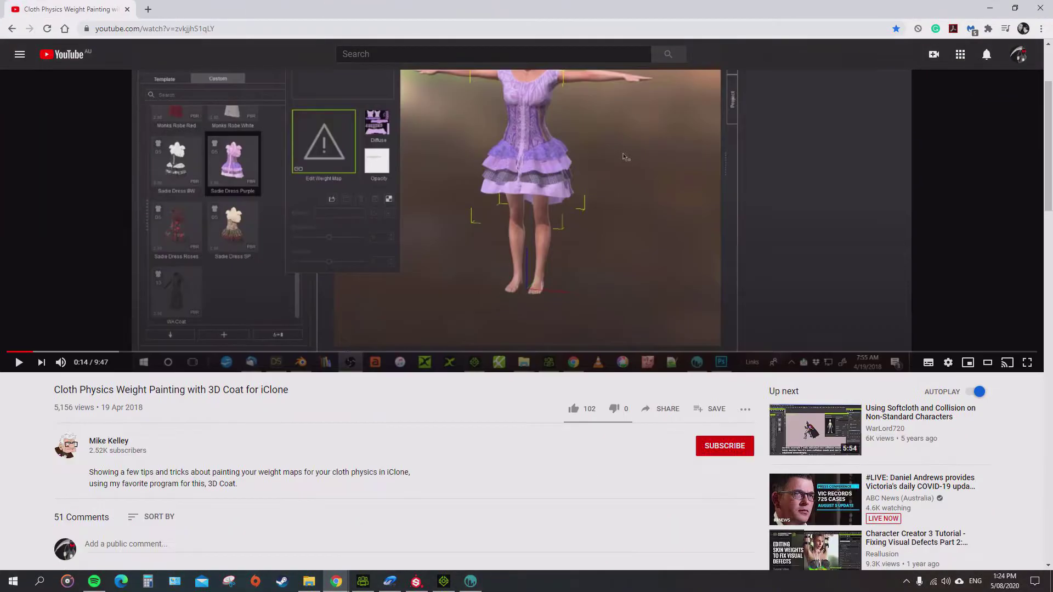
{"action": "scroll", "coordinate": [521, 319], "scroll_direction": "up", "scroll_amount": 3}
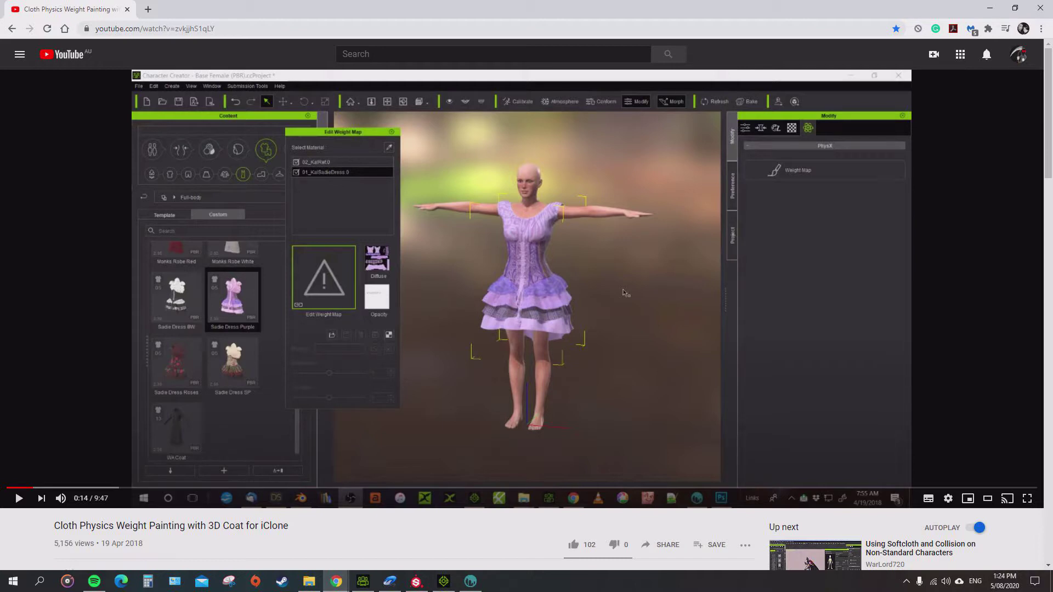
Highlight the web address of the weight painting video to show its full URL
{"action": "key", "text": "ctrl+l"}
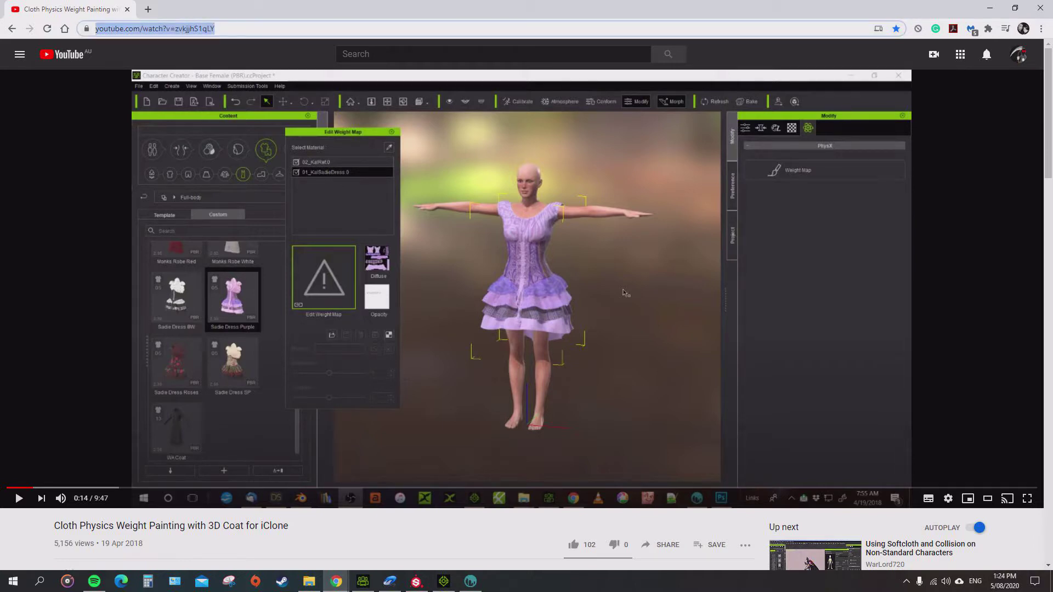
{"action": "key", "text": "End"}
{"action": "key", "text": "shift+Left"}
{"action": "key", "text": "shift+Left"}
{"action": "key", "text": "shift+Left"}
{"action": "key", "text": "shift+Left"}
{"action": "key", "text": "shift+Left"}
{"action": "key", "text": "shift+Left"}
{"action": "key", "text": "shift+Left"}
{"action": "key", "text": "shift+Left"}
{"action": "key", "text": "shift+Left"}
{"action": "key", "text": "shift+Left"}
{"action": "key", "text": "shift+Left"}
{"action": "key", "text": "shift+Left"}
{"action": "key", "text": "shift+Left"}
{"action": "key", "text": "shift+Left"}
{"action": "key", "text": "shift+Left"}
{"action": "key", "text": "shift+Left"}
{"action": "key", "text": "shift+Left"}
{"action": "key", "text": "shift+Left"}
{"action": "key", "text": "shift+Left"}
{"action": "key", "text": "shift+Left"}
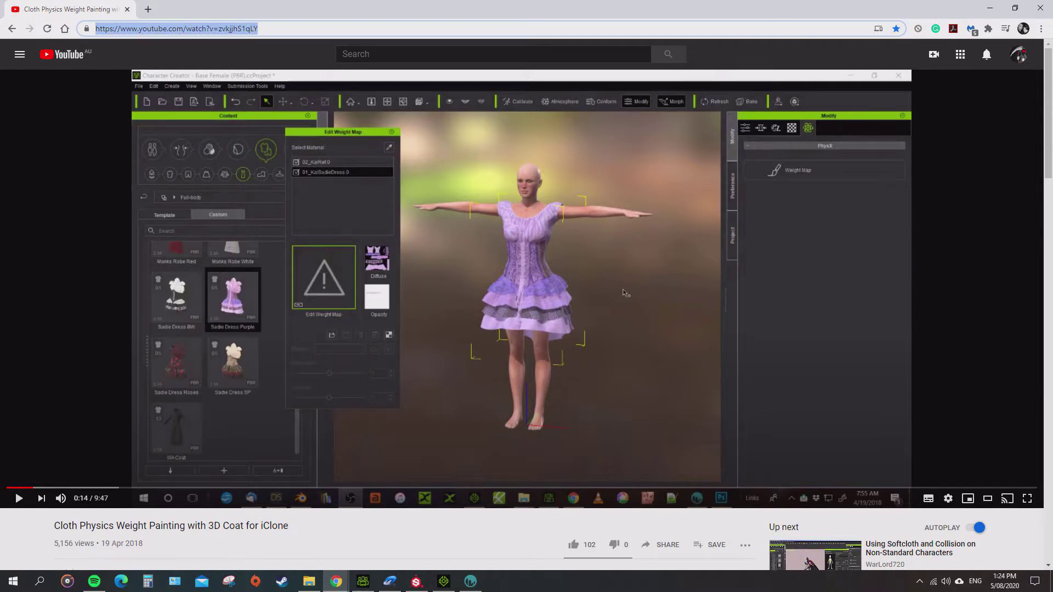
Switch to Character Creator 3, inspect the Robe's PhysX weight map settings, and close them without changes
{"action": "key", "text": "alt+Tab"}
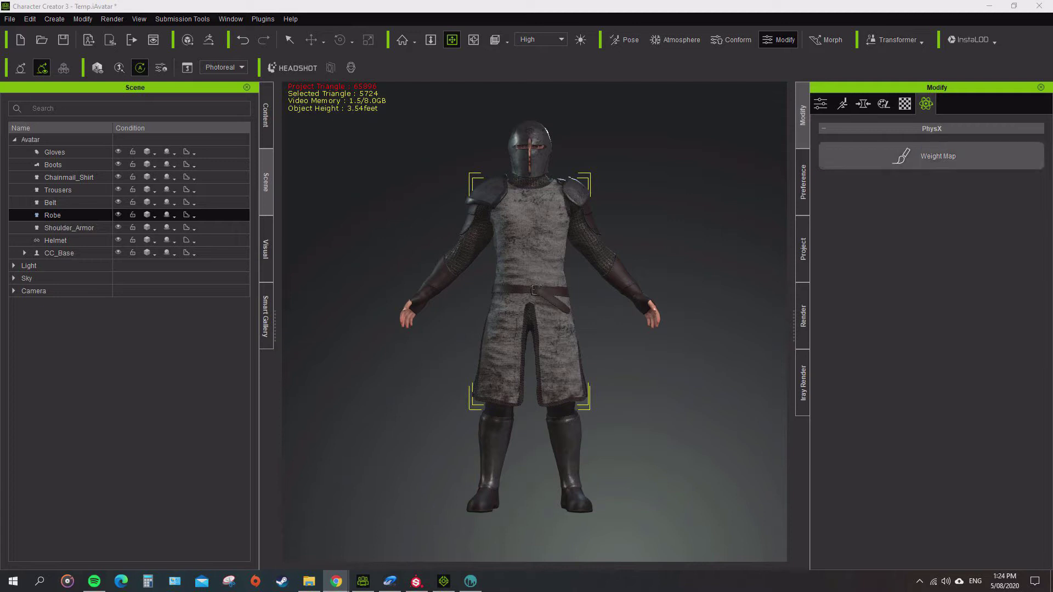
{"action": "left_click", "coordinate": [820, 104]}
{"action": "left_click", "coordinate": [77, 215]}
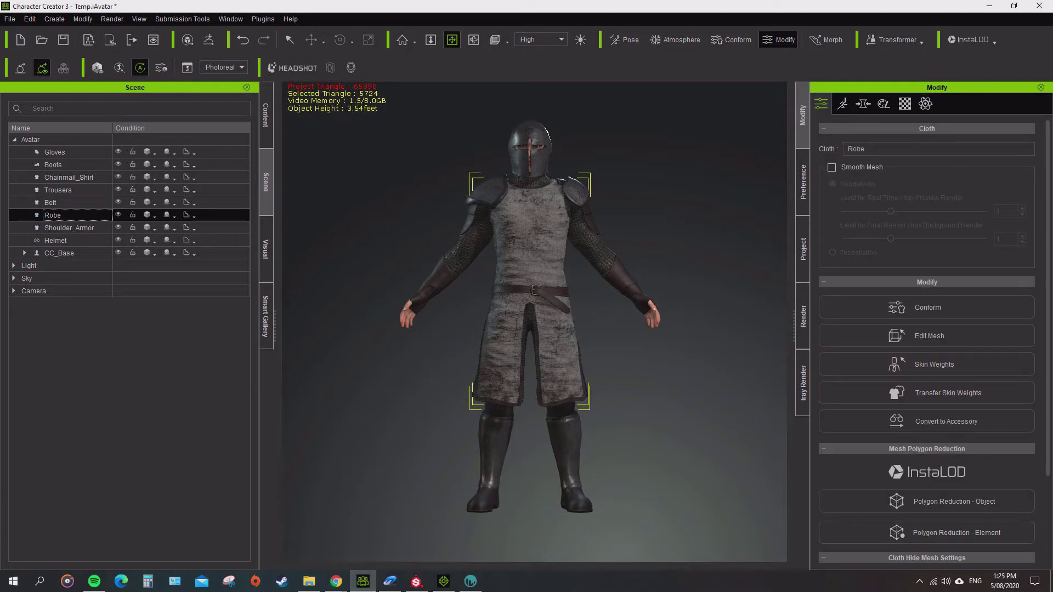
{"action": "left_click", "coordinate": [925, 104]}
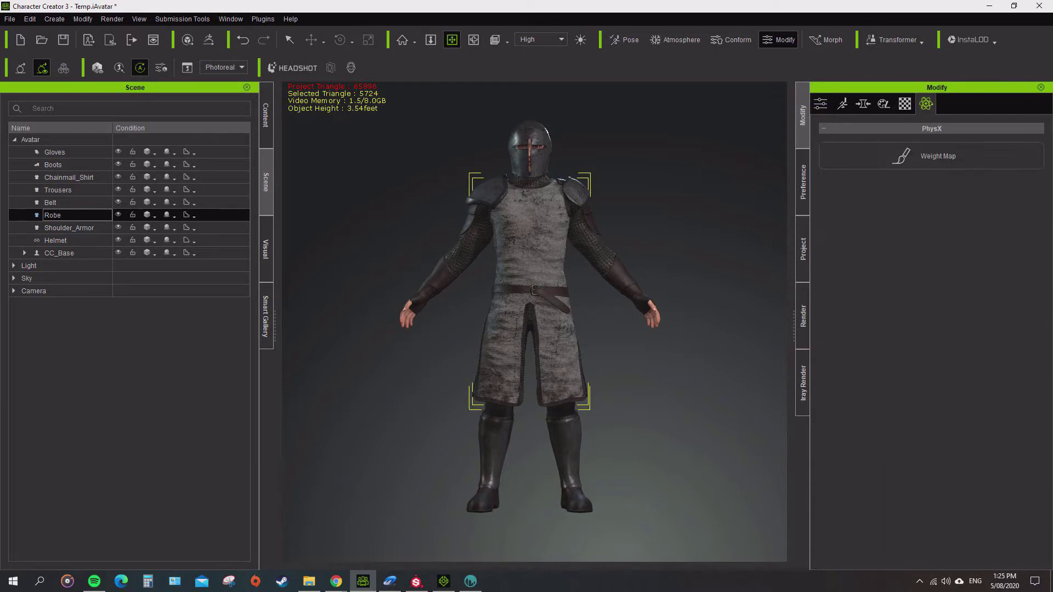
{"action": "left_click", "coordinate": [932, 155]}
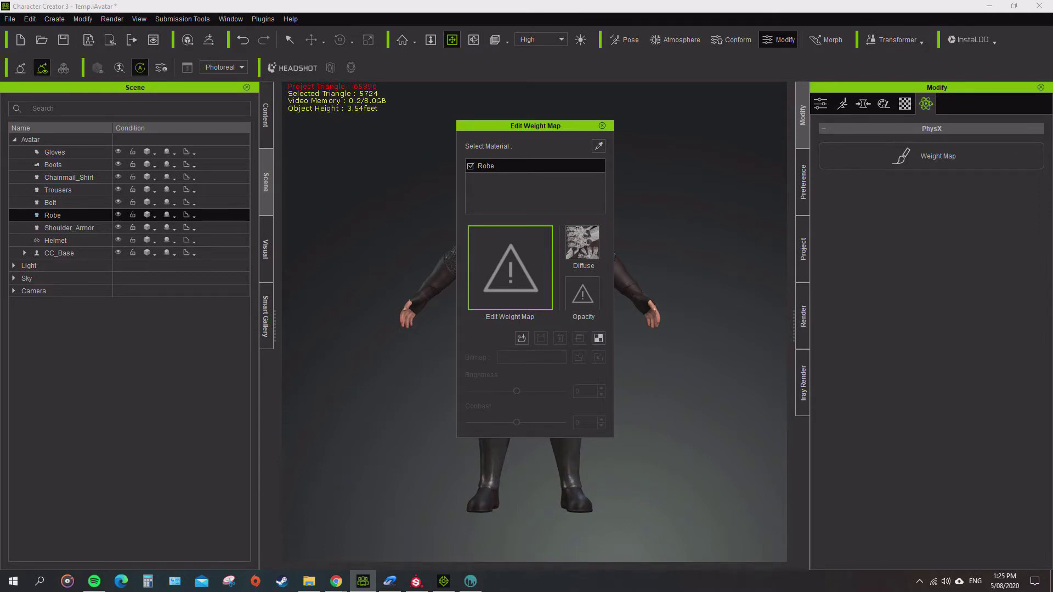
{"action": "left_click_drag", "start_coordinate": [535, 125], "coordinate": [857, 102]}
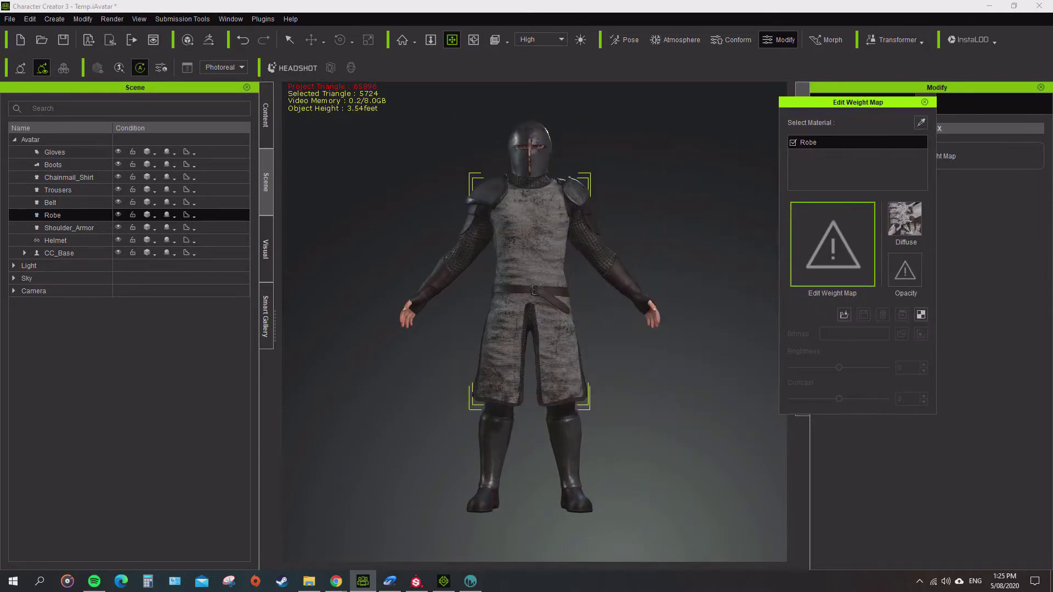
{"action": "left_click", "coordinate": [924, 102]}
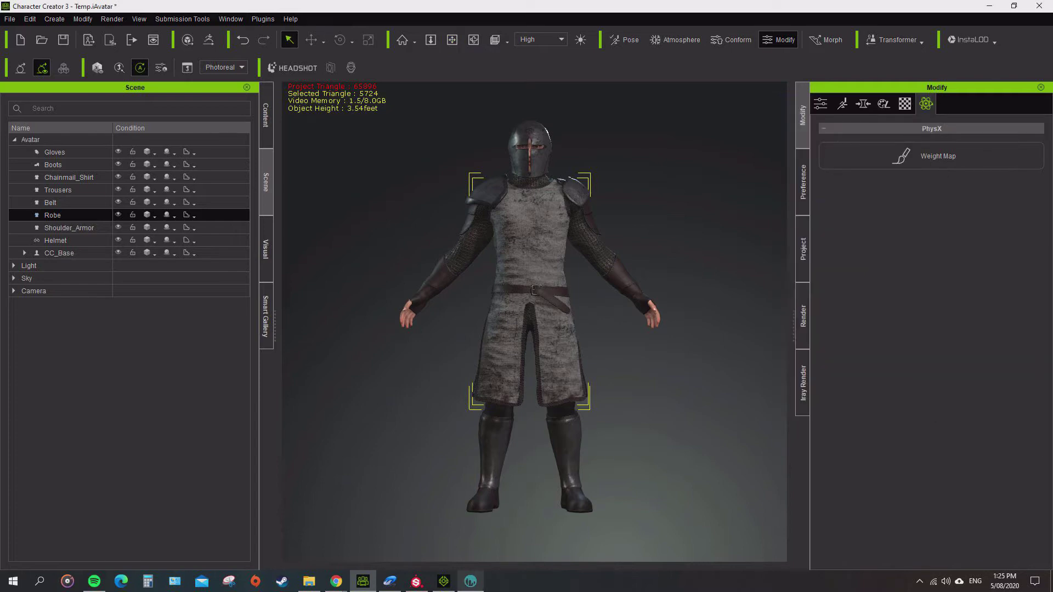
Switch to 3D-Coat and import the mesh from the Templar Robe folder for per-pixel painting with Keep UV and 2048 textures
{"action": "left_click", "coordinate": [470, 581]}
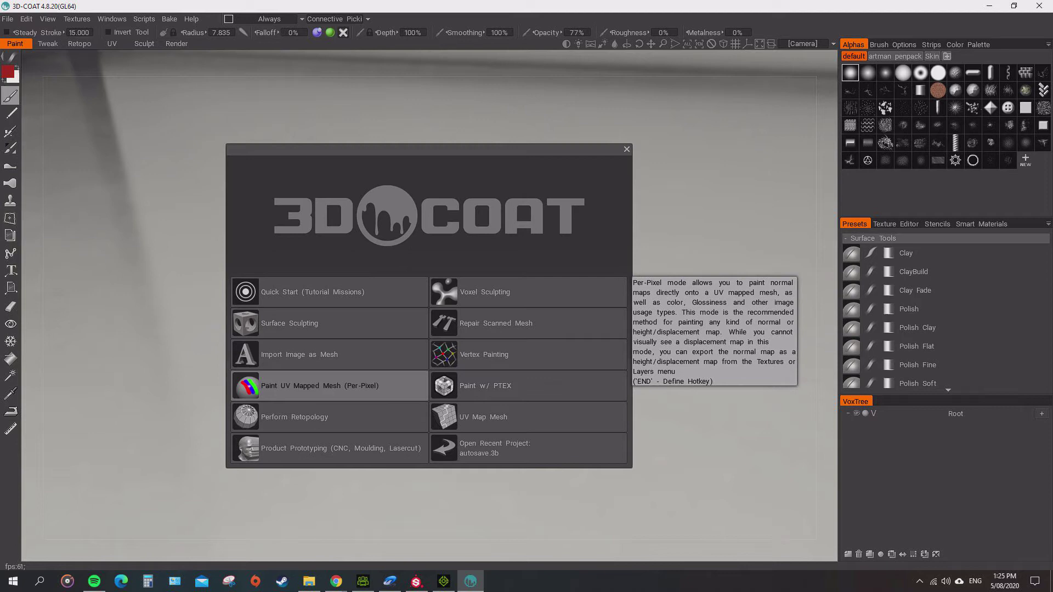
{"action": "left_click", "coordinate": [319, 386]}
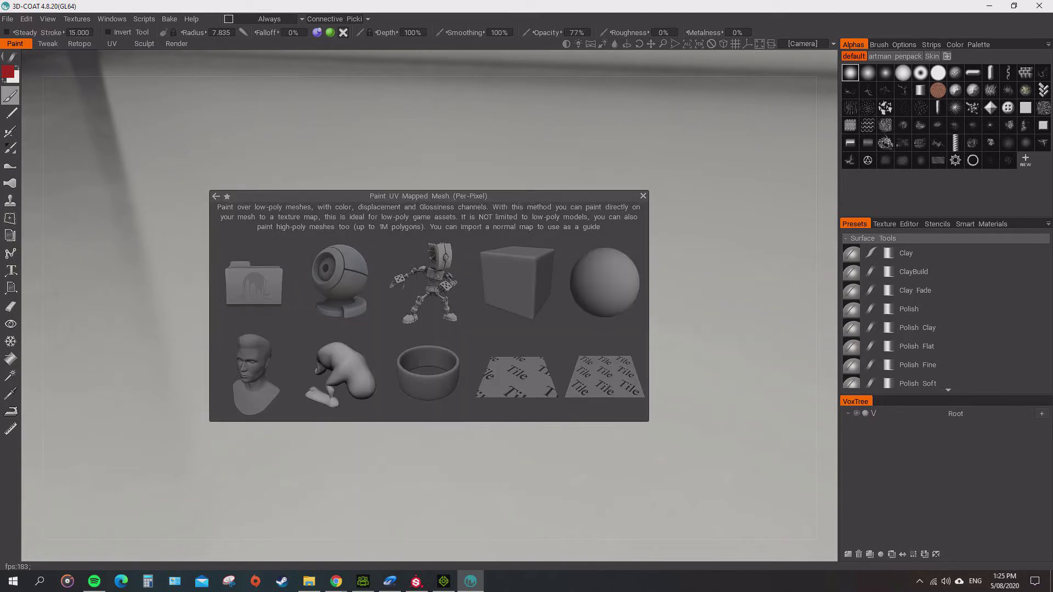
{"action": "left_click", "coordinate": [254, 283]}
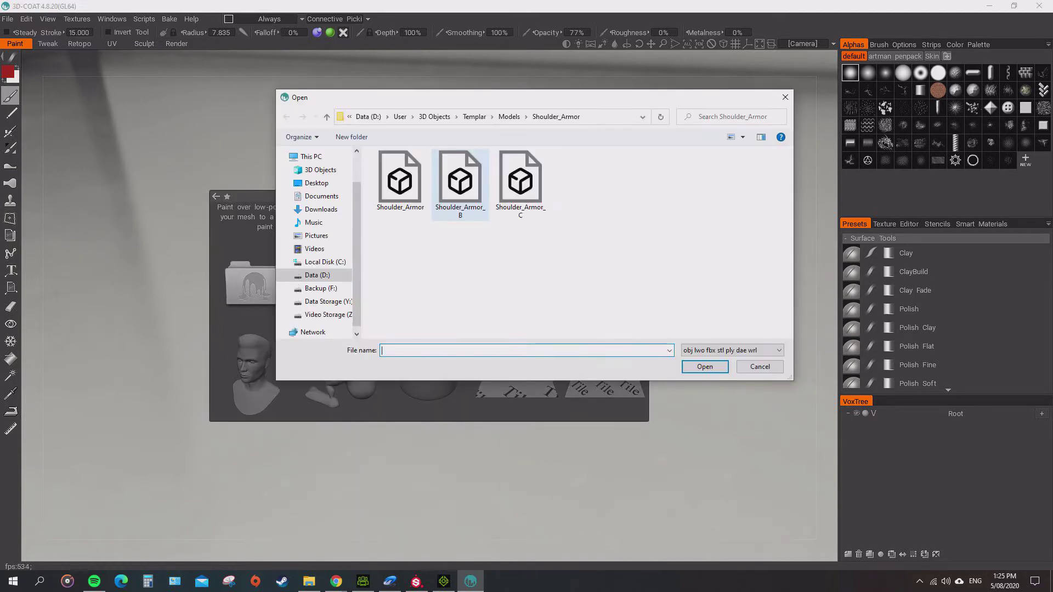
{"action": "left_click", "coordinate": [513, 116]}
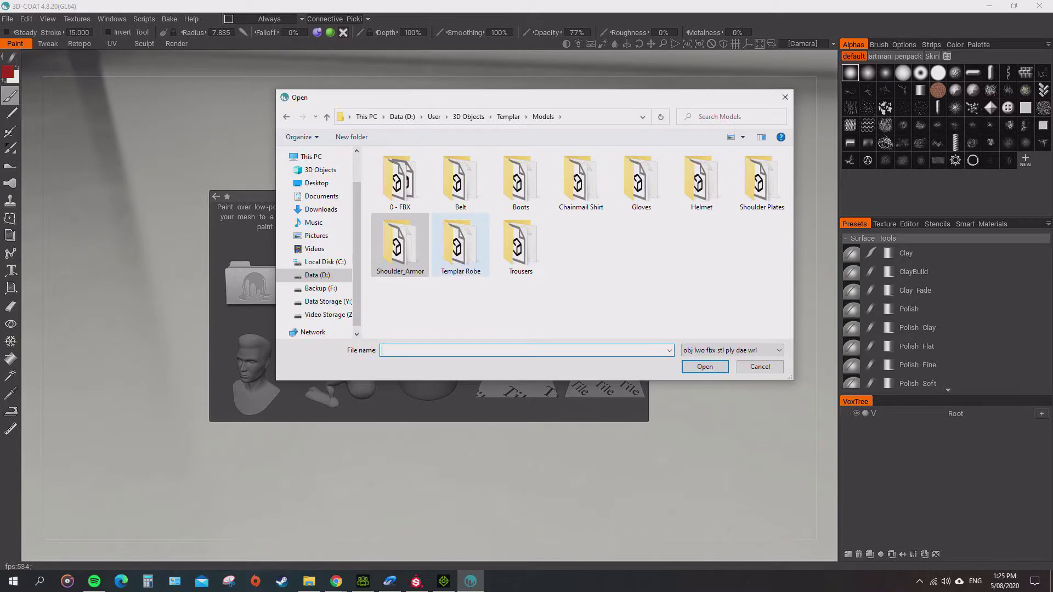
{"action": "double_click", "coordinate": [460, 245]}
{"action": "double_click", "coordinate": [399, 181]}
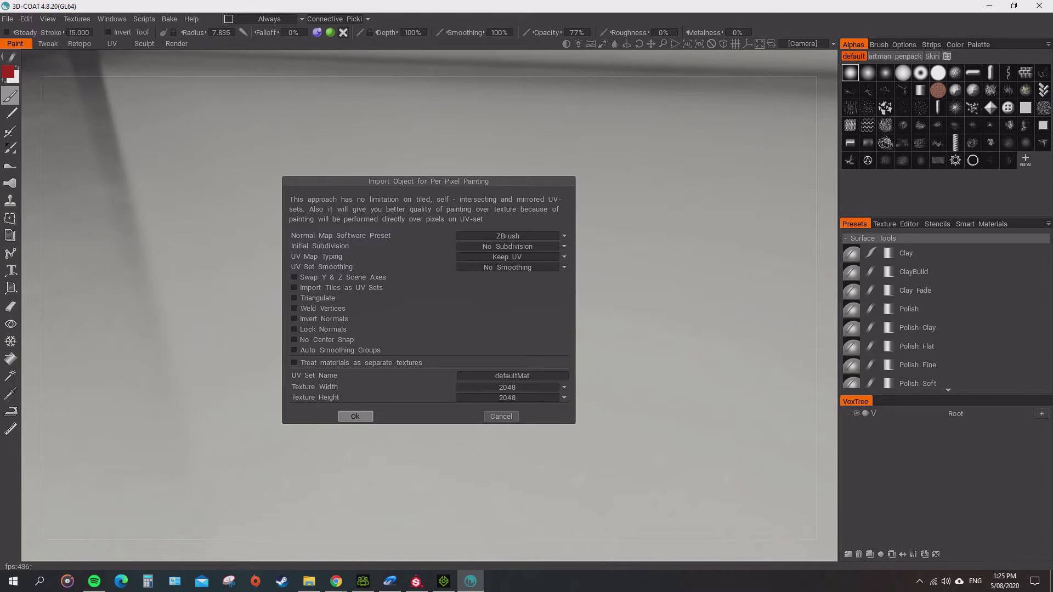
{"action": "left_click", "coordinate": [355, 417]}
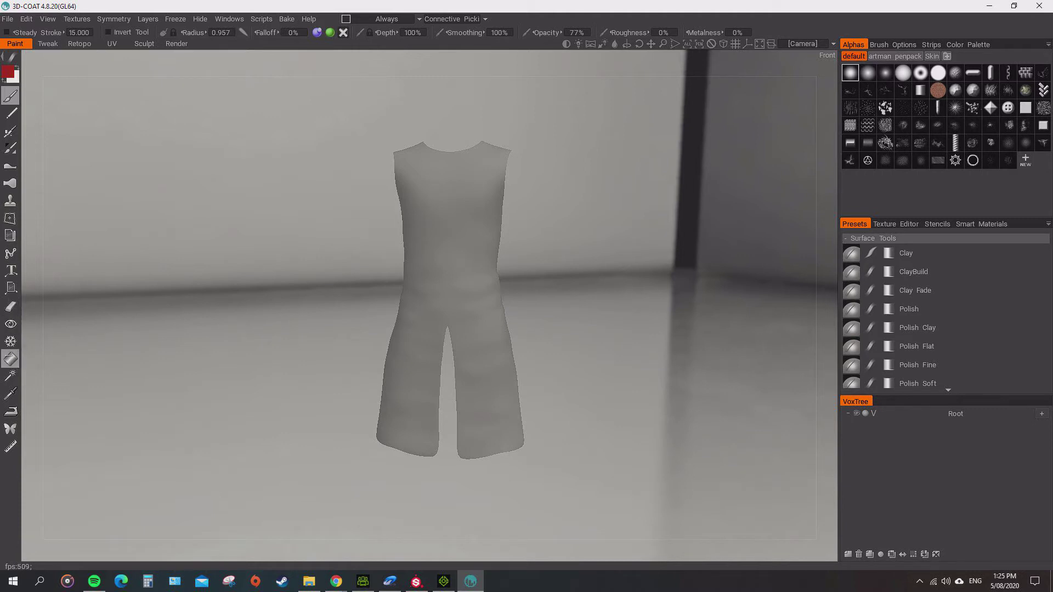
Enable Gradient Mode for the Fill tool, set the lower gradient point to black, and fill the robe with the gradient
{"action": "left_click", "coordinate": [10, 359]}
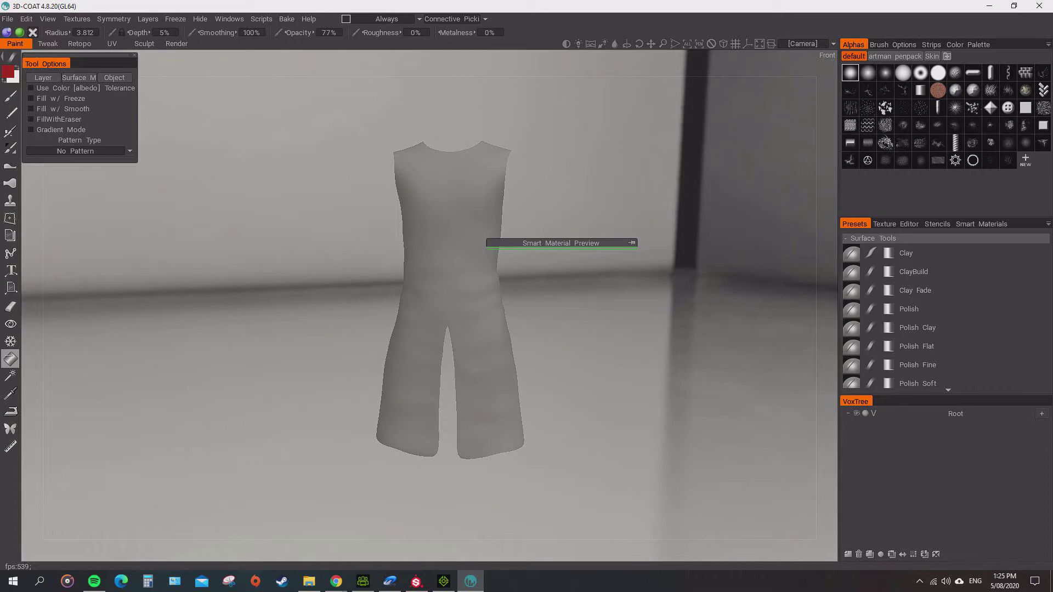
{"action": "left_click", "coordinate": [31, 129]}
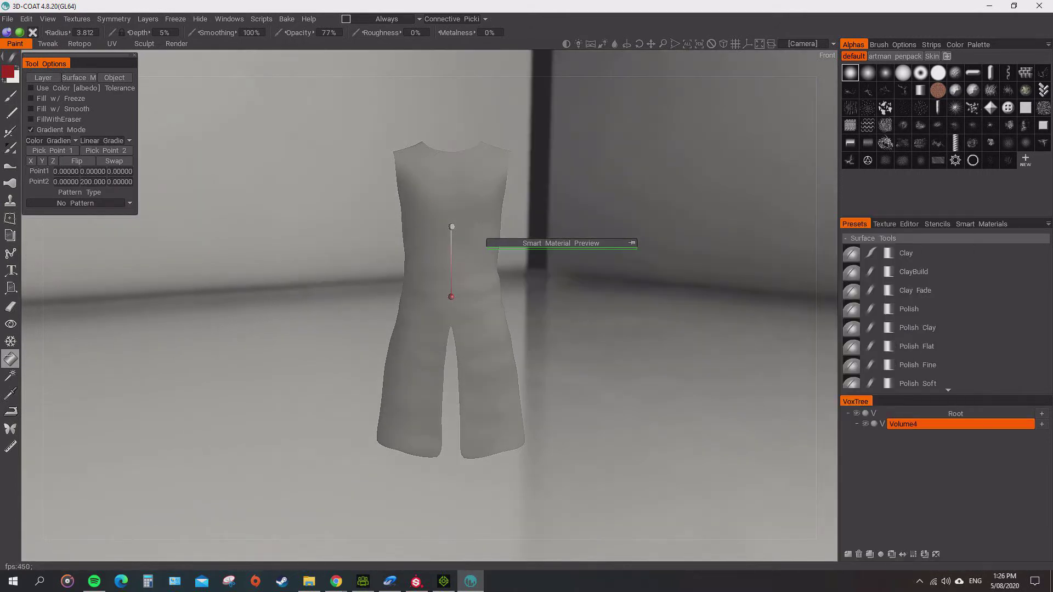
{"action": "left_click", "coordinate": [450, 296]}
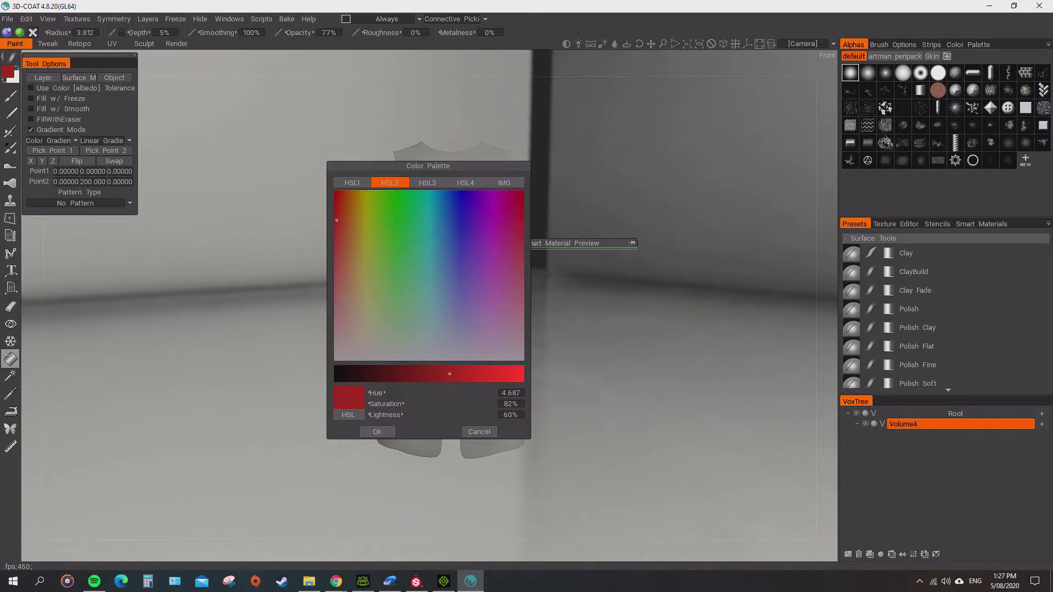
{"action": "key", "text": "v"}
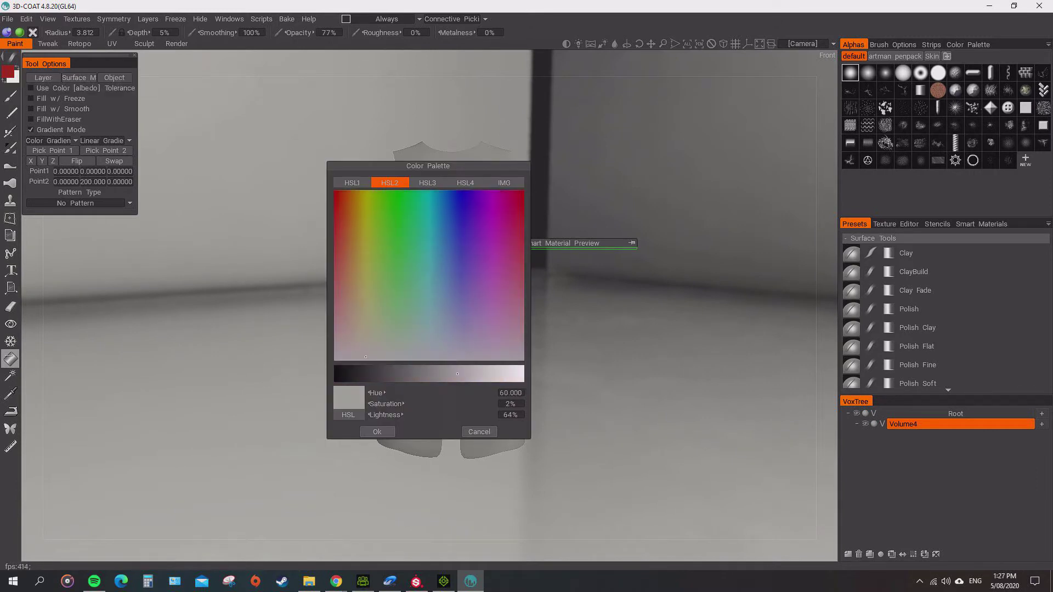
{"action": "left_click", "coordinate": [340, 374]}
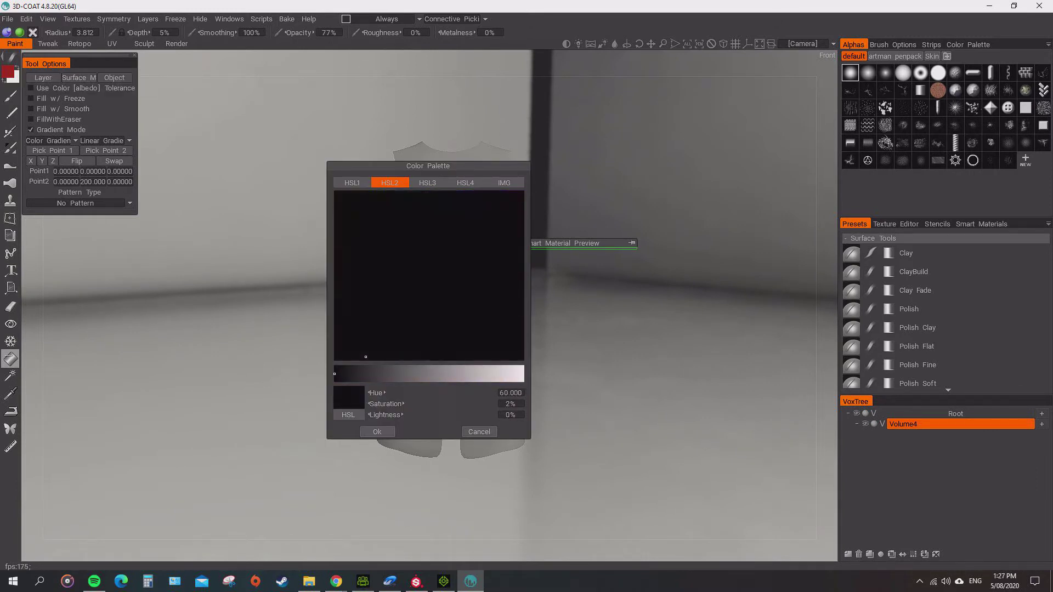
{"action": "left_click", "coordinate": [376, 431]}
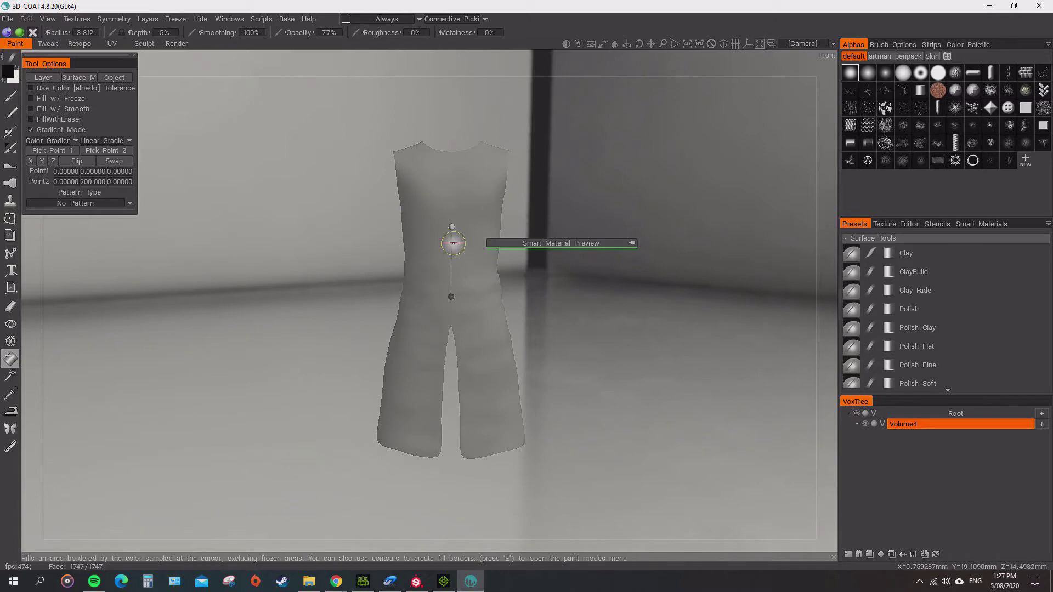
{"action": "left_click", "coordinate": [453, 243]}
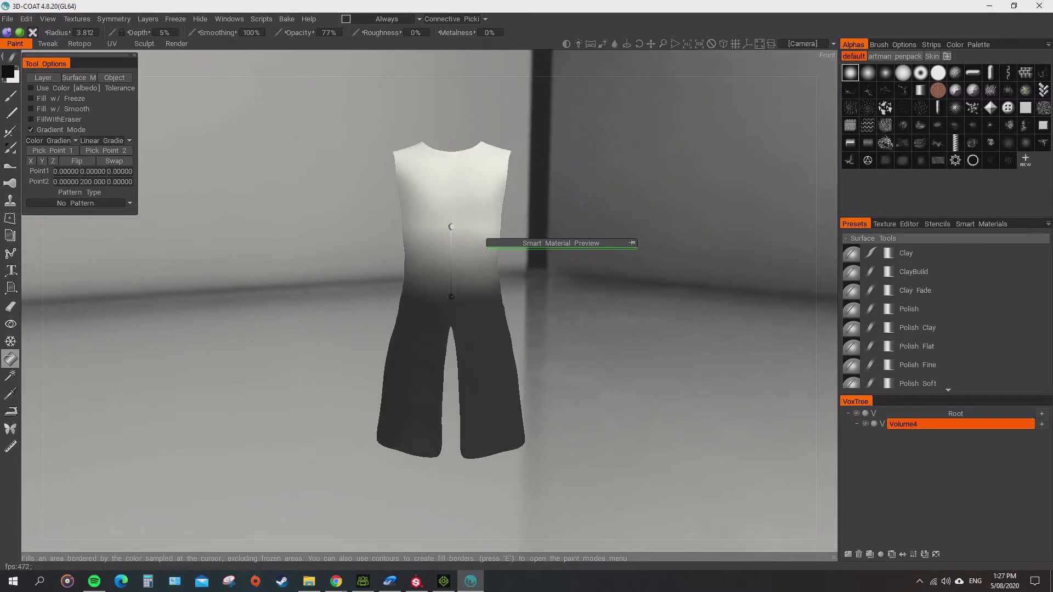
Move the white gradient point down to the robe's hem, centred front to back, at about X -7, Y -431, Z -14
{"action": "mouse_move", "coordinate": [603, 329]}
{"action": "left_mouse_down"}
{"action": "mouse_move", "coordinate": [494, 329]}
{"action": "mouse_move", "coordinate": [603, 312]}
{"action": "left_mouse_up"}
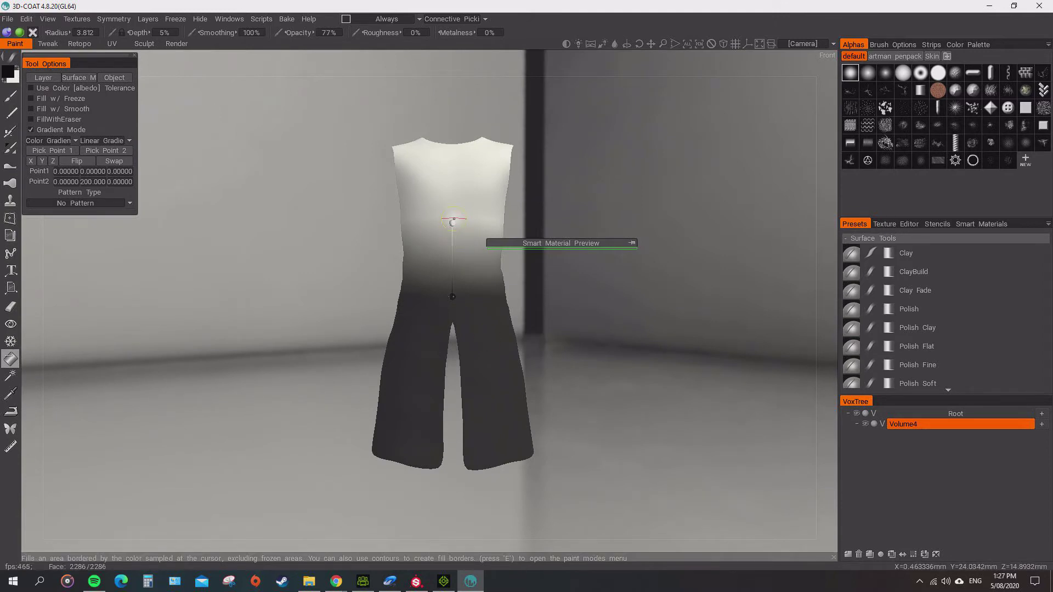
{"action": "left_click_drag", "start_coordinate": [452, 221], "coordinate": [452, 455]}
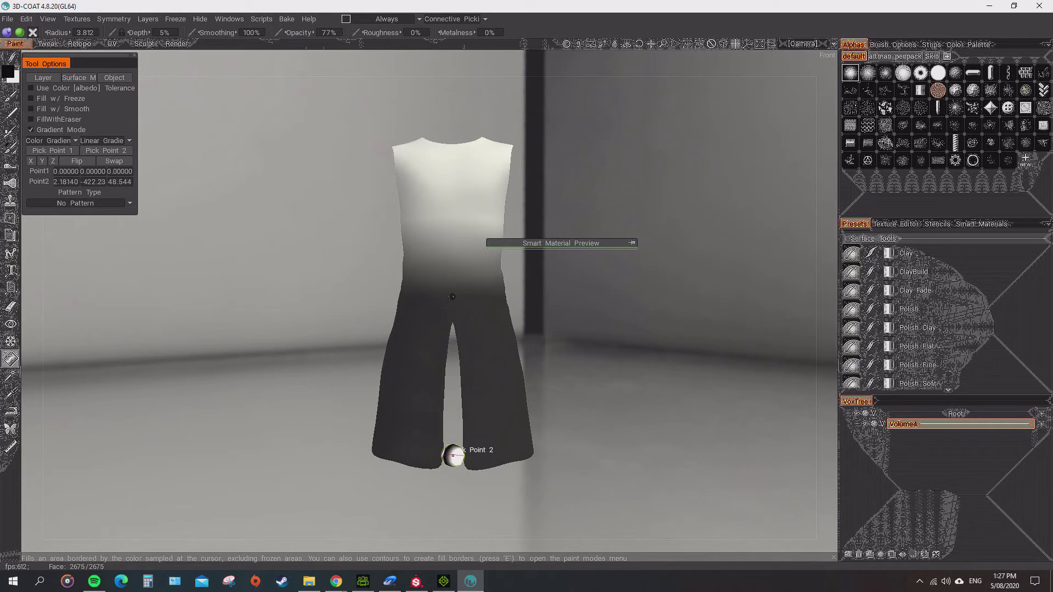
{"action": "key", "text": "KP_4"}
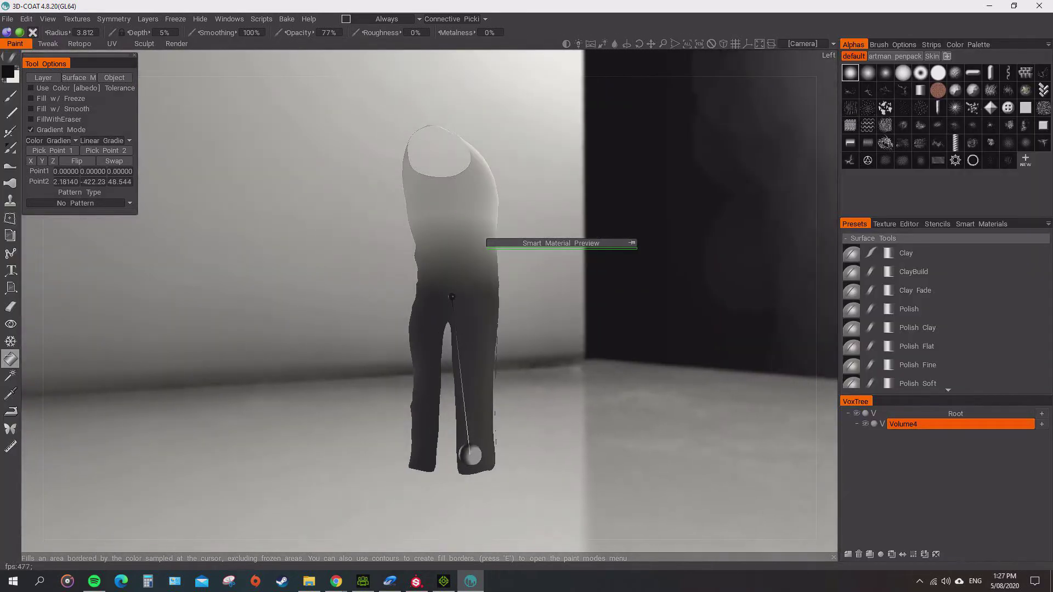
{"action": "left_click_drag", "start_coordinate": [472, 453], "coordinate": [445, 458]}
{"action": "key", "text": "KP_1"}
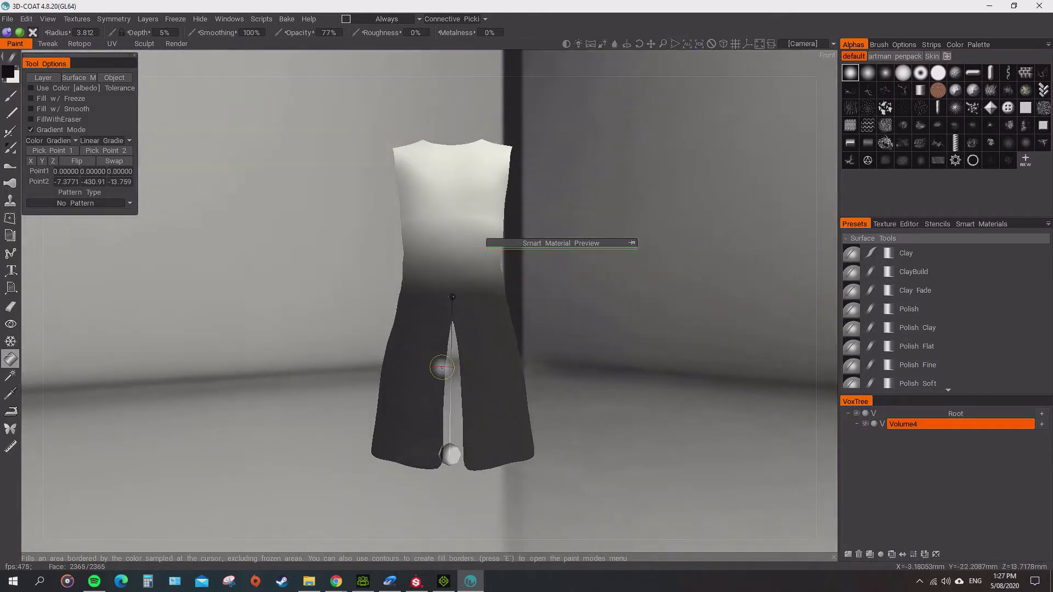
Raise the black gradient point above the waist to about X -7, Y 143, Z 2, and refill the robe
{"action": "left_click", "coordinate": [454, 297]}
{"action": "key", "text": "KP_4"}
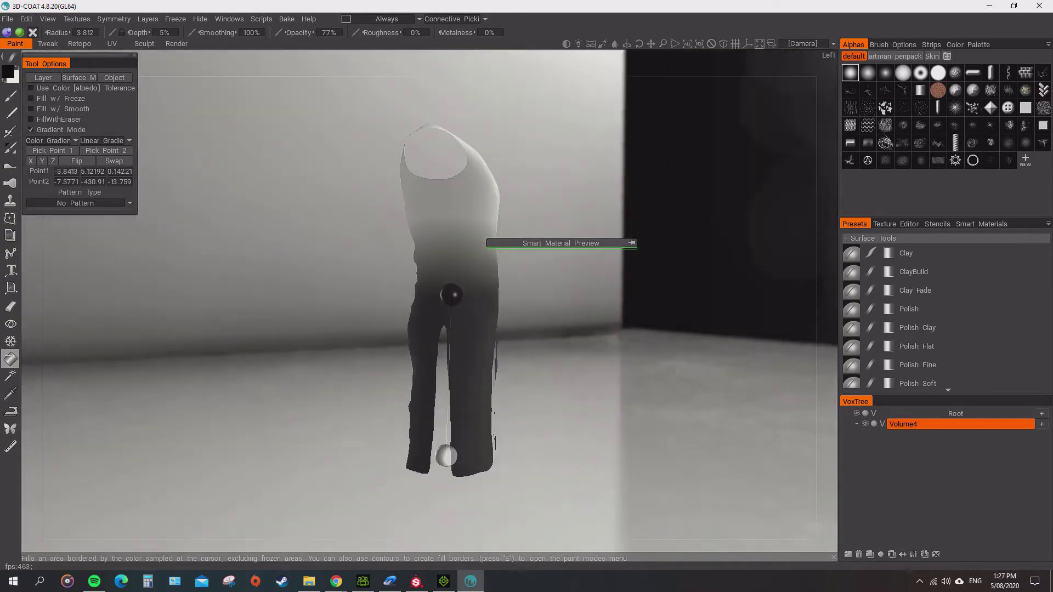
{"action": "left_click_drag", "start_coordinate": [451, 295], "coordinate": [461, 247]}
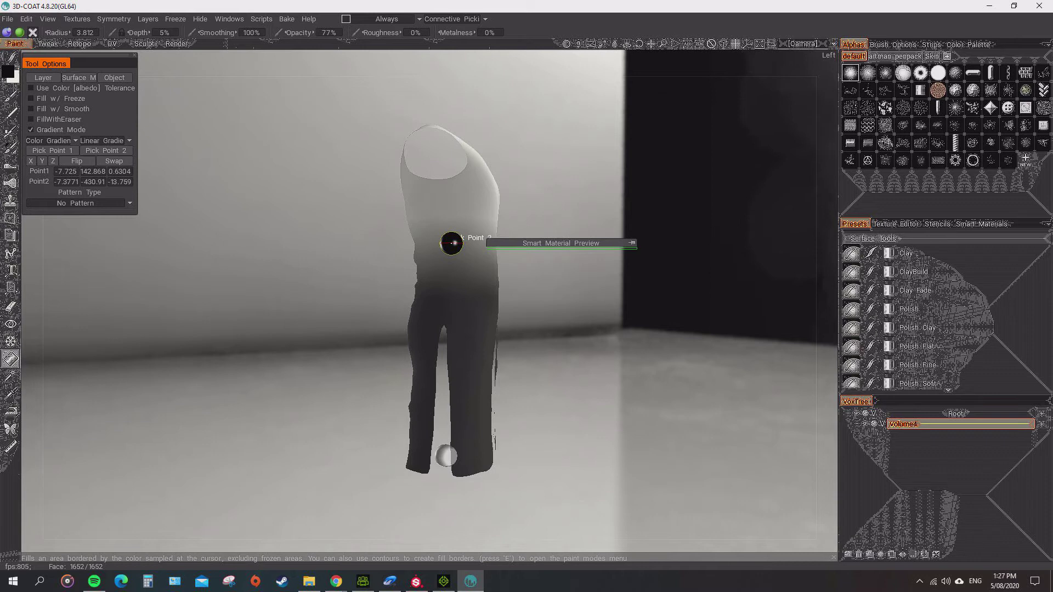
{"action": "key", "text": "KP_1"}
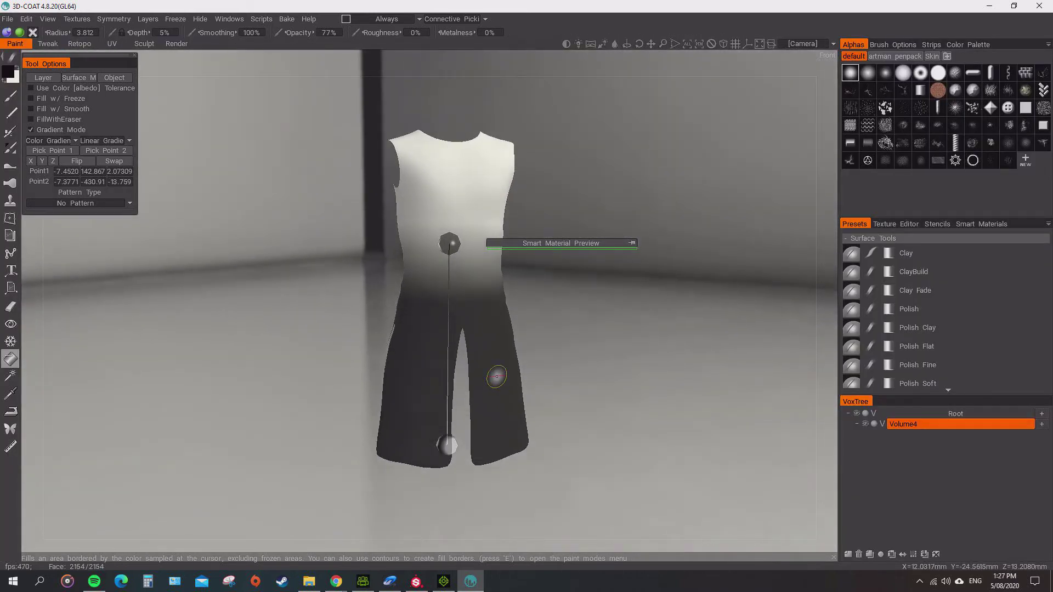
{"action": "left_click", "coordinate": [497, 377]}
{"action": "left_click_drag", "start_coordinate": [497, 377], "coordinate": [478, 281], "text": "alt"}
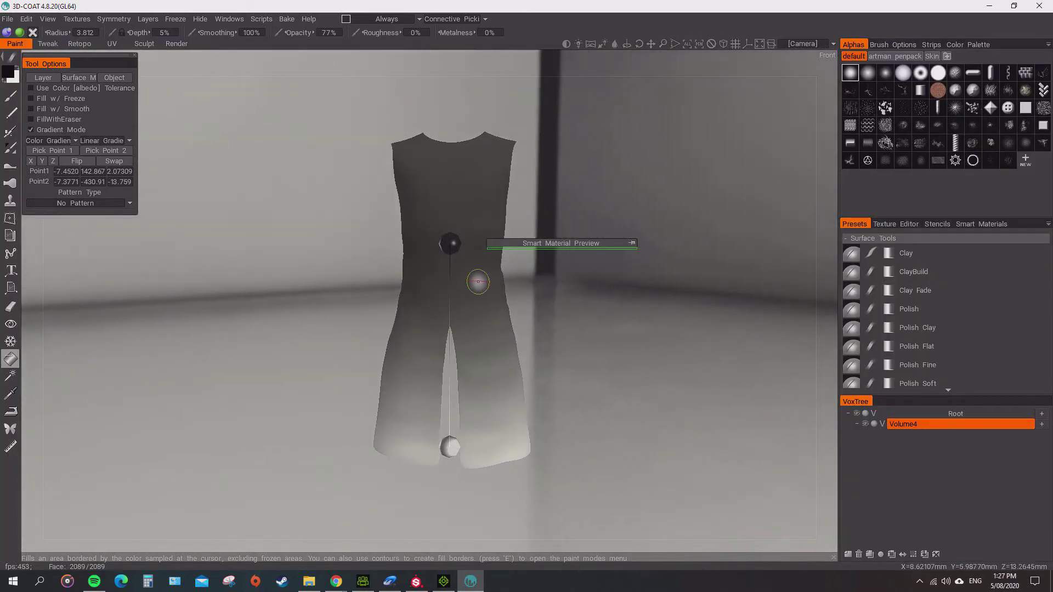
Lower the black gradient point to the top of the robe's front split, about X -8, Y -60, Z 19, and refill the robe
{"action": "left_click_drag", "start_coordinate": [450, 243], "coordinate": [450, 315]}
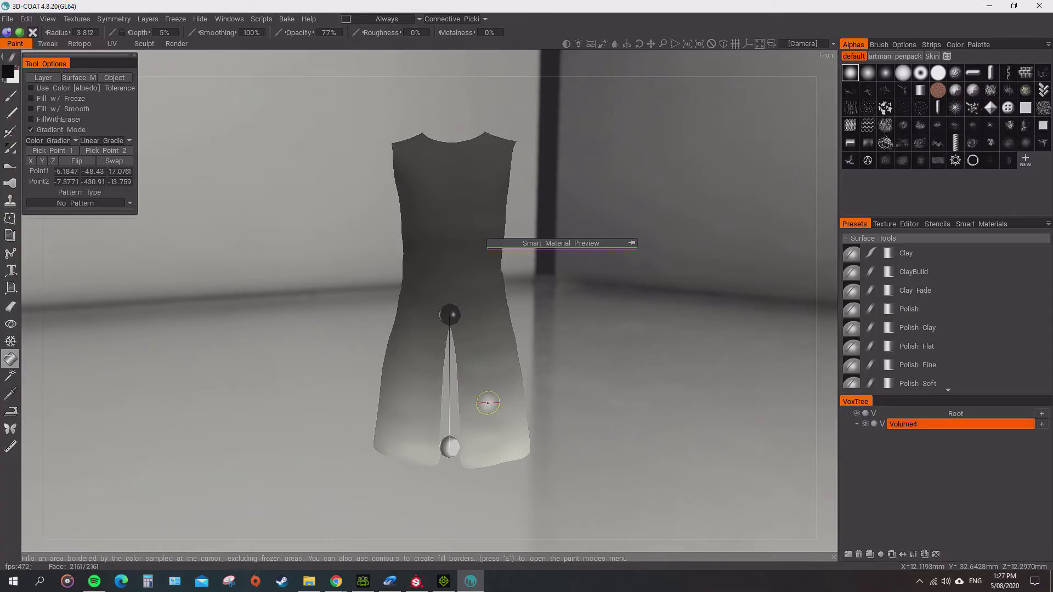
{"action": "left_click_drag", "start_coordinate": [450, 316], "coordinate": [449, 319]}
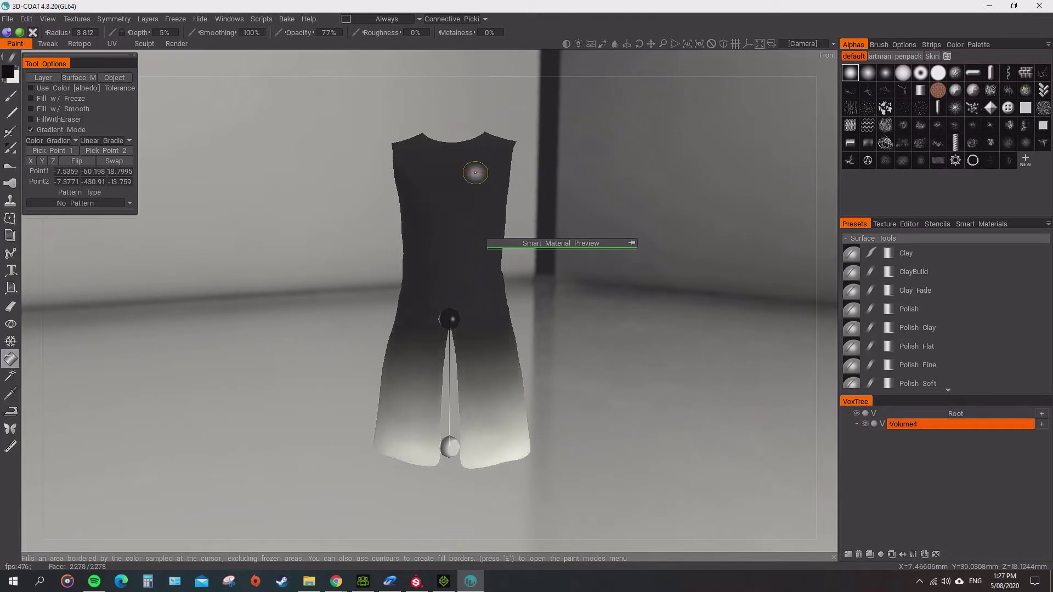
{"action": "left_click_drag", "start_coordinate": [474, 170], "coordinate": [305, 171], "text": "alt"}
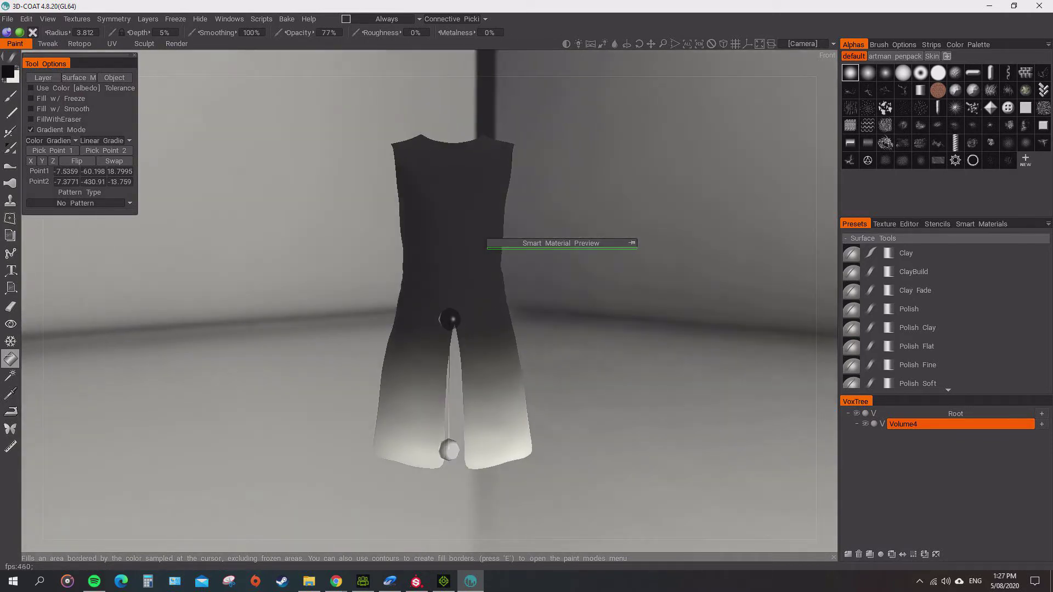
Start exporting the objects and textures, and create a folder named Weight Maps inside Templar Robe for the output mesh
{"action": "left_click", "coordinate": [8, 19]}
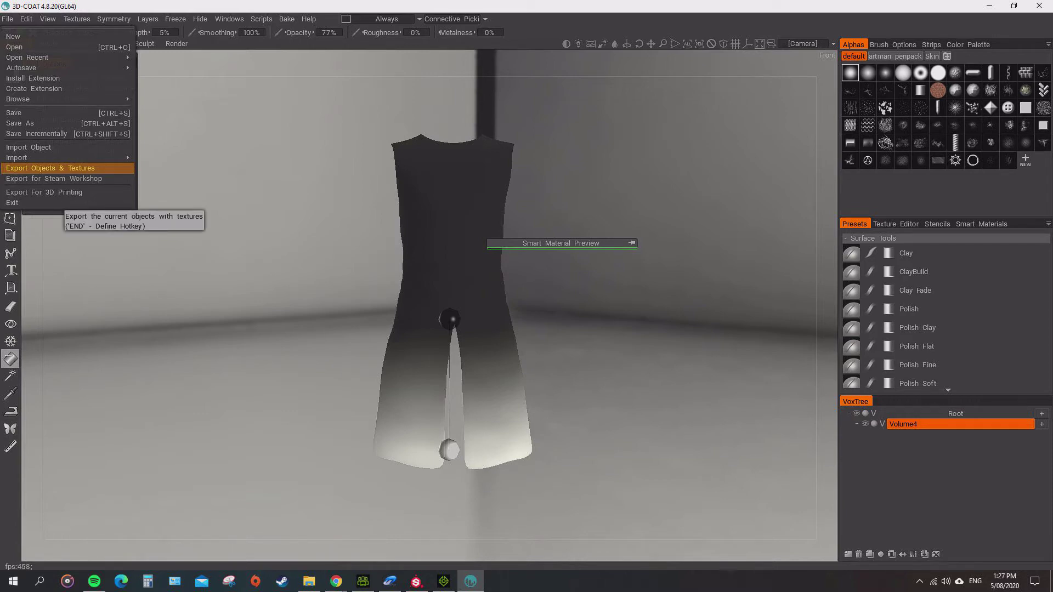
{"action": "left_click", "coordinate": [65, 168]}
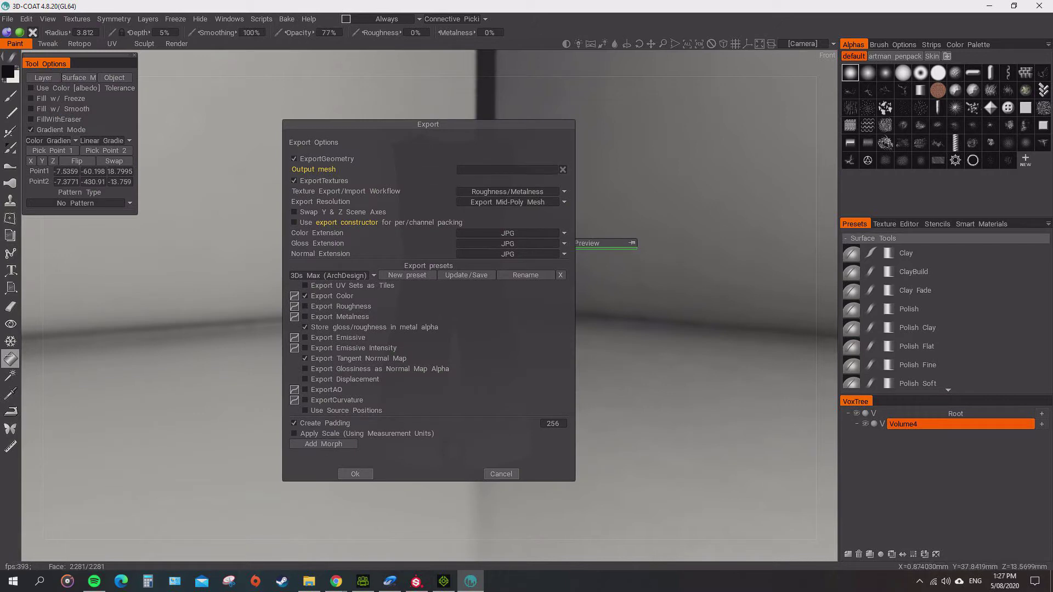
{"action": "left_click", "coordinate": [511, 170]}
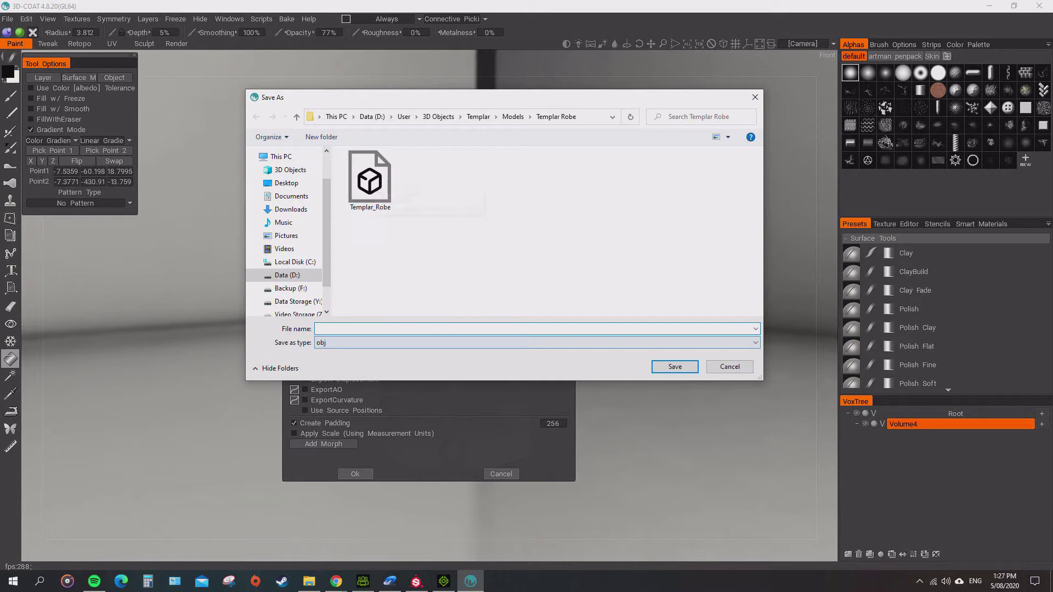
{"action": "right_click", "coordinate": [477, 205]}
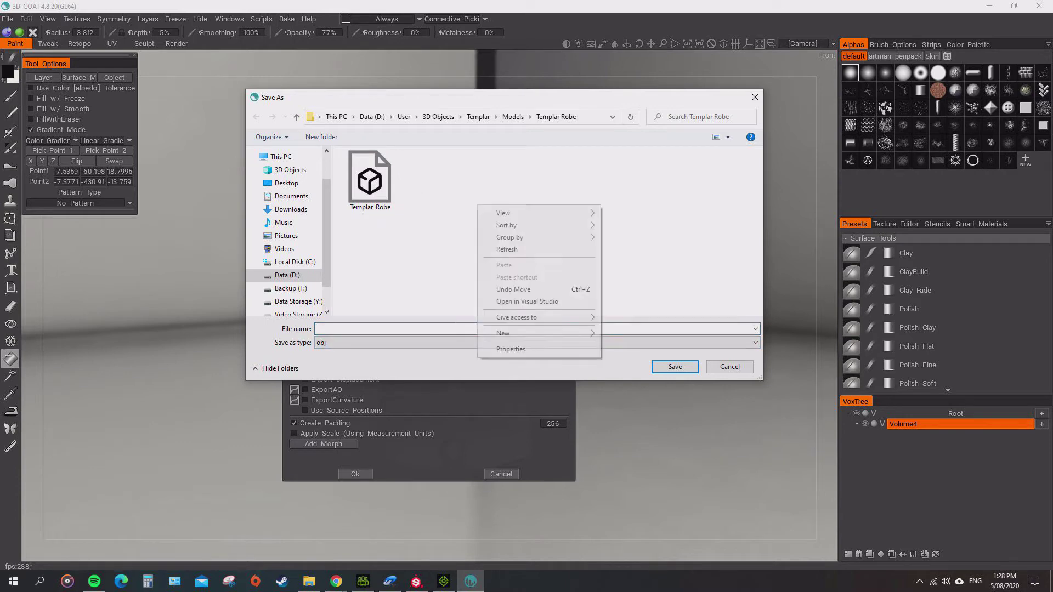
{"action": "mouse_move", "coordinate": [510, 333]}
{"action": "left_click", "coordinate": [625, 334]}
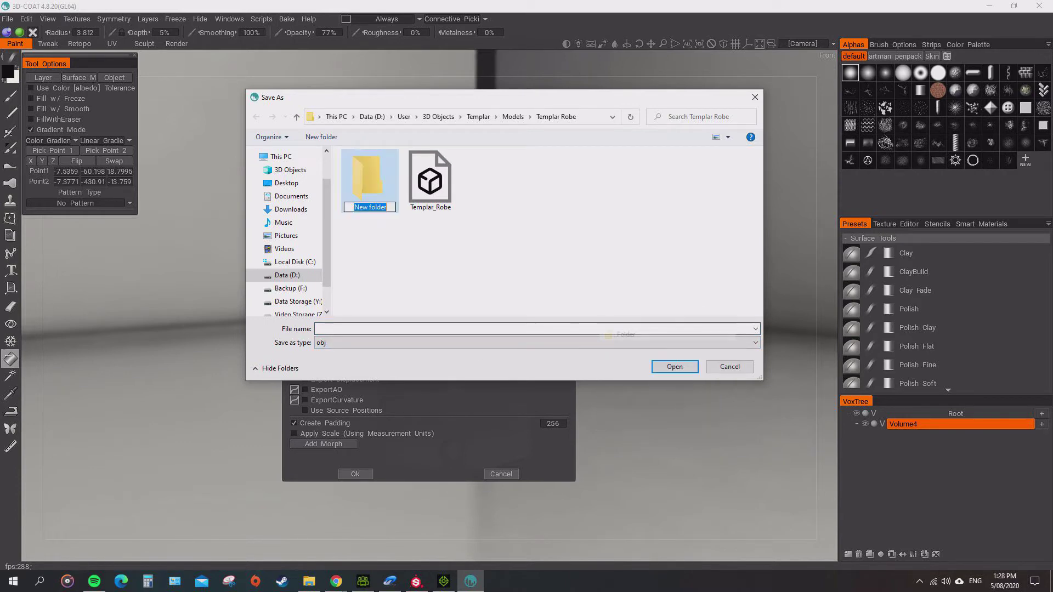
{"action": "type", "text": "Weight"}
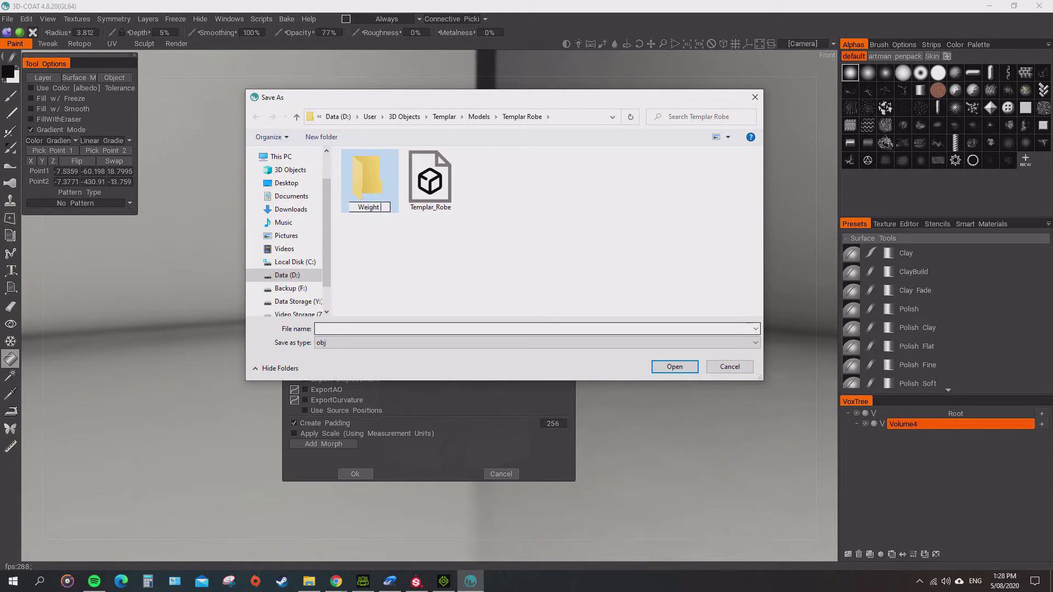
{"action": "type", "text": " Maps"}
{"action": "key", "text": "Return"}
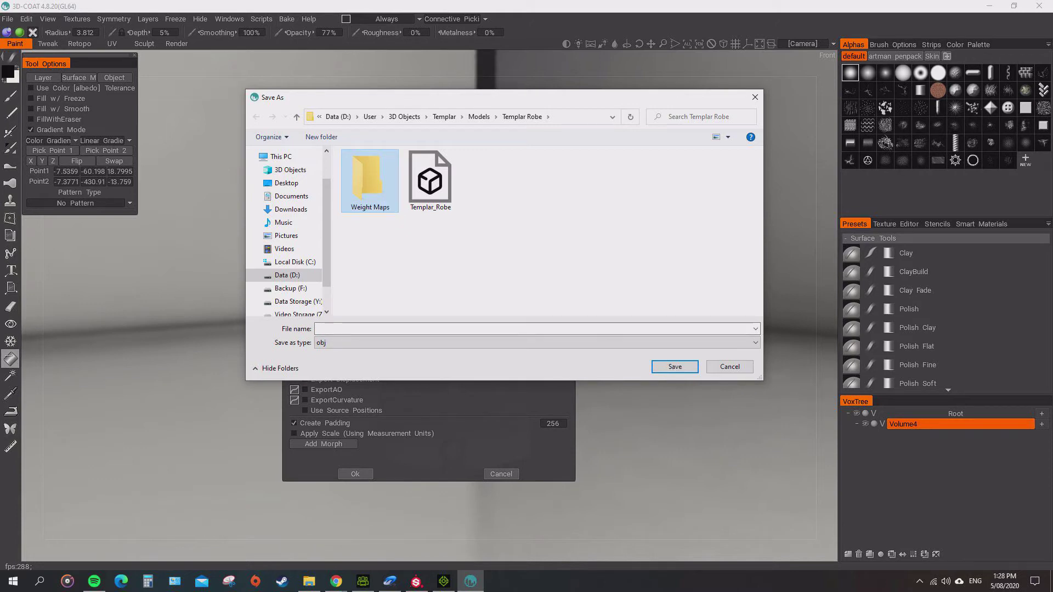
Name the output mesh Weight Maps in the new Weight Maps folder and run the export with the current options
{"action": "key", "text": "Return"}
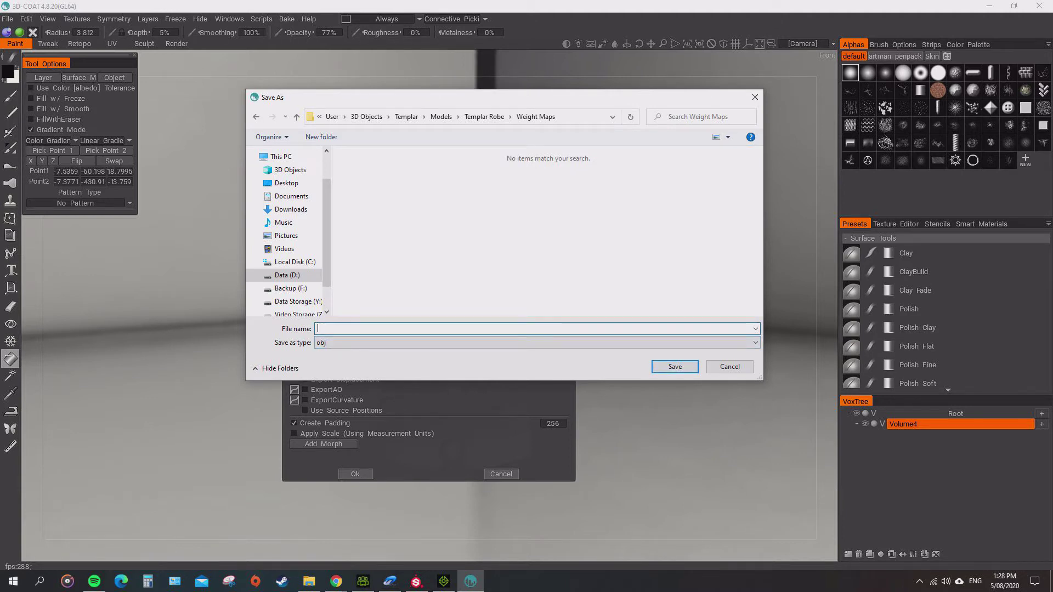
{"action": "type", "text": "Weight Maps"}
{"action": "key", "text": "Return"}
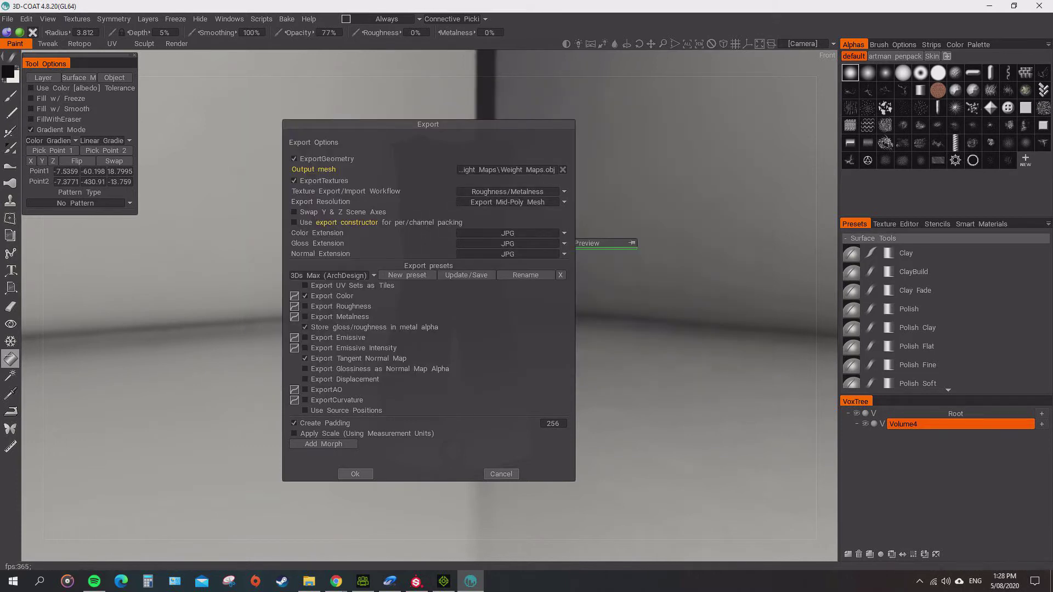
{"action": "left_click", "coordinate": [355, 473]}
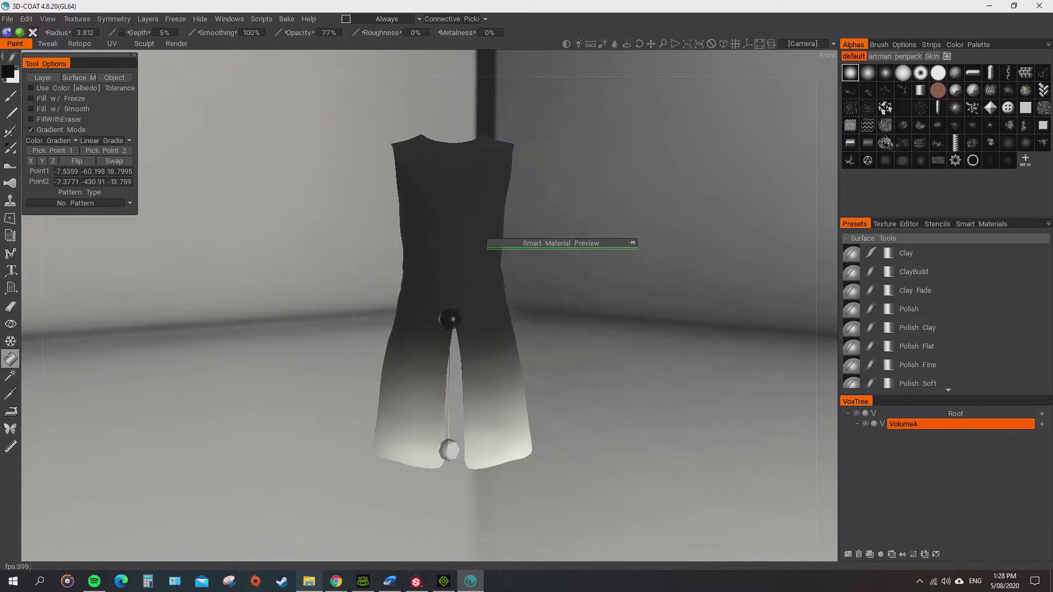
Open the exported Weight Maps folder in File Explorer and select the Weight Maps_defaultMat_color image
{"action": "left_click", "coordinate": [309, 581]}
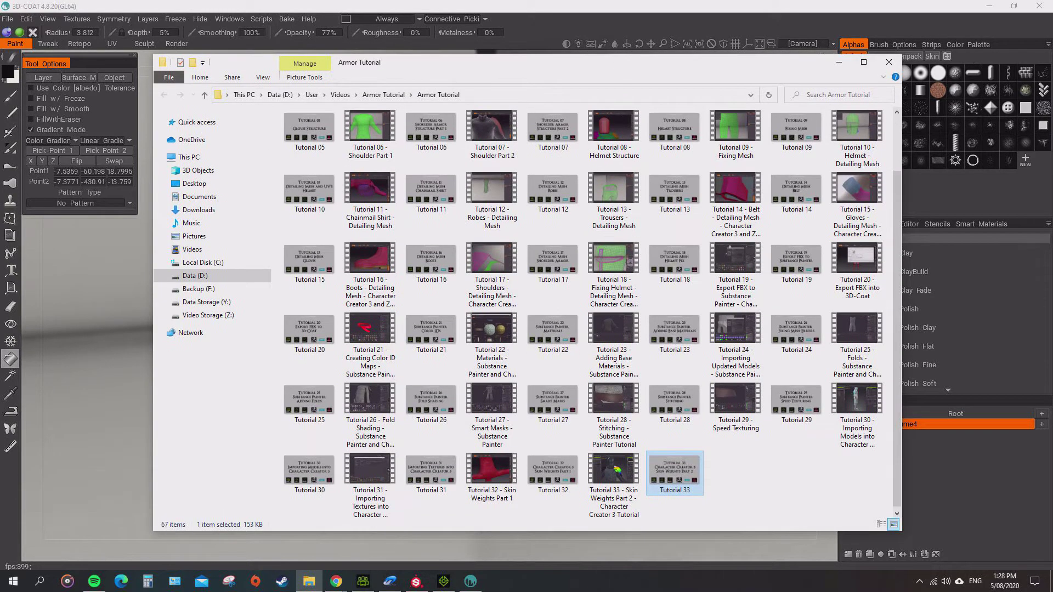
{"action": "key", "text": "alt+Tab"}
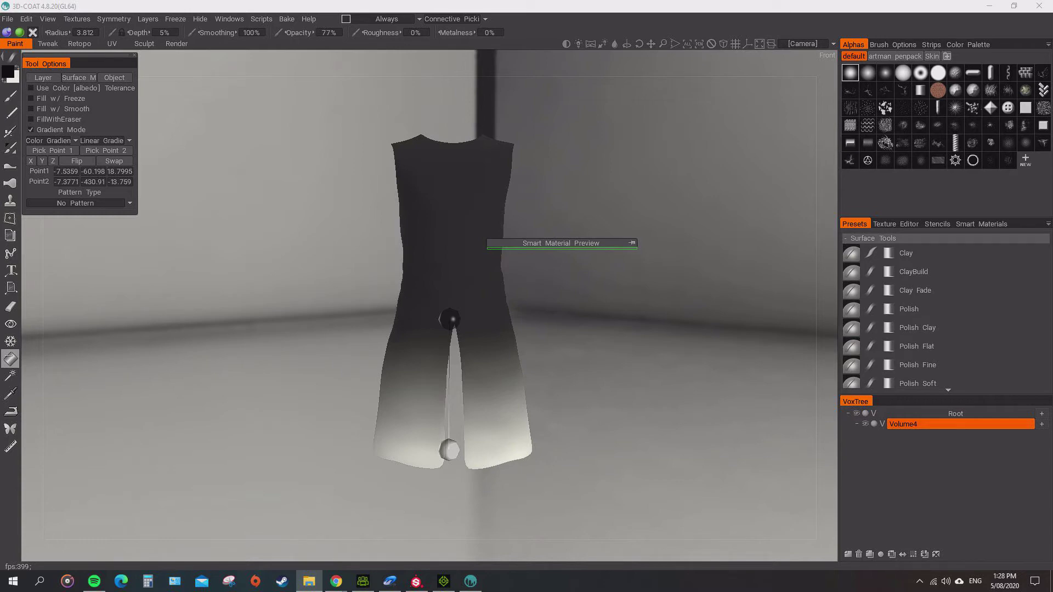
{"action": "left_click_drag", "start_coordinate": [1052, 97], "coordinate": [488, 68]}
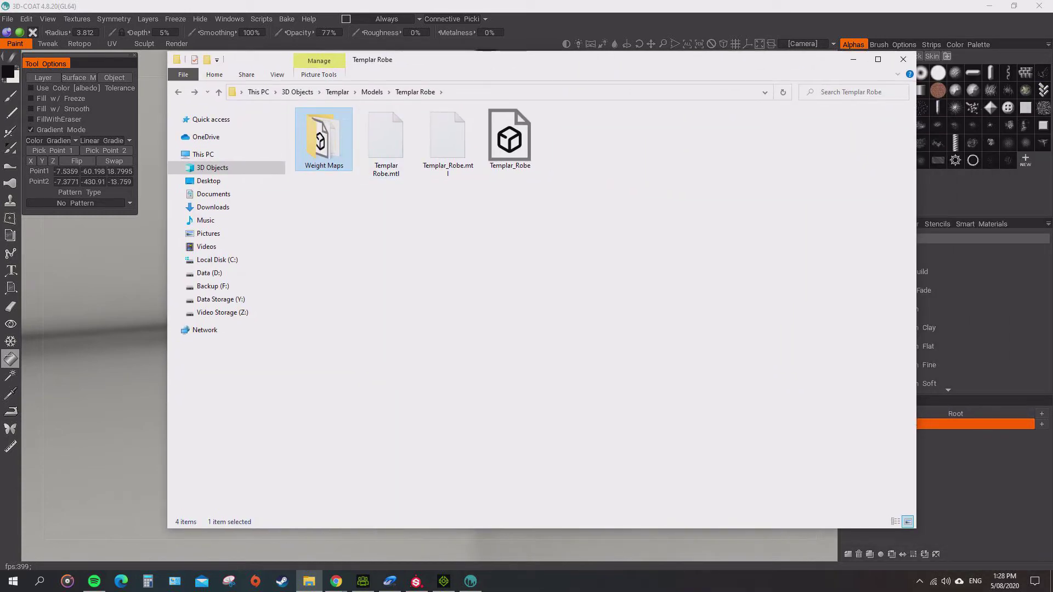
{"action": "key", "text": "Return"}
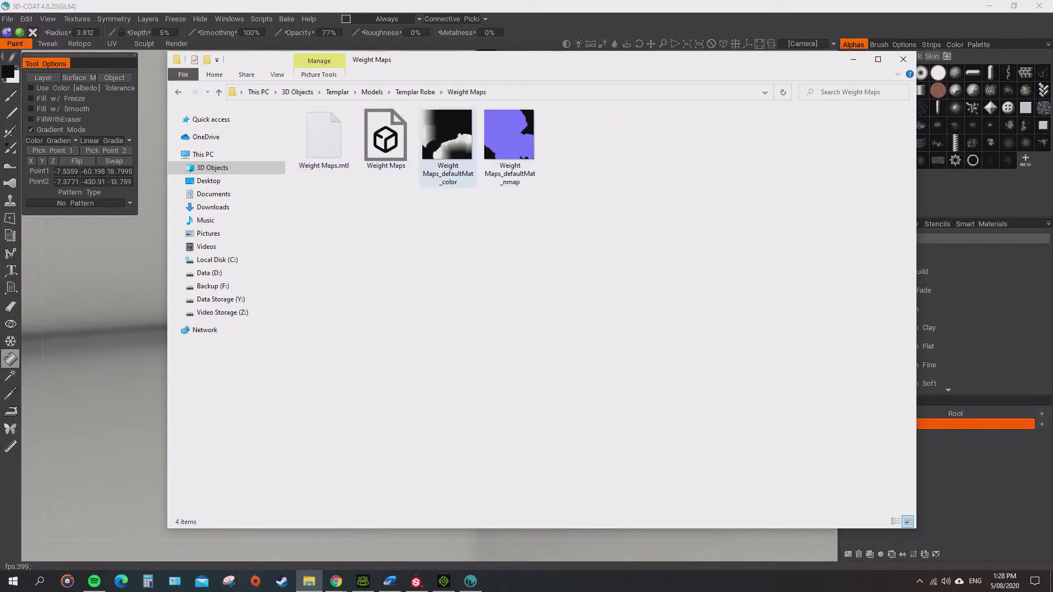
{"action": "left_click", "coordinate": [447, 147]}
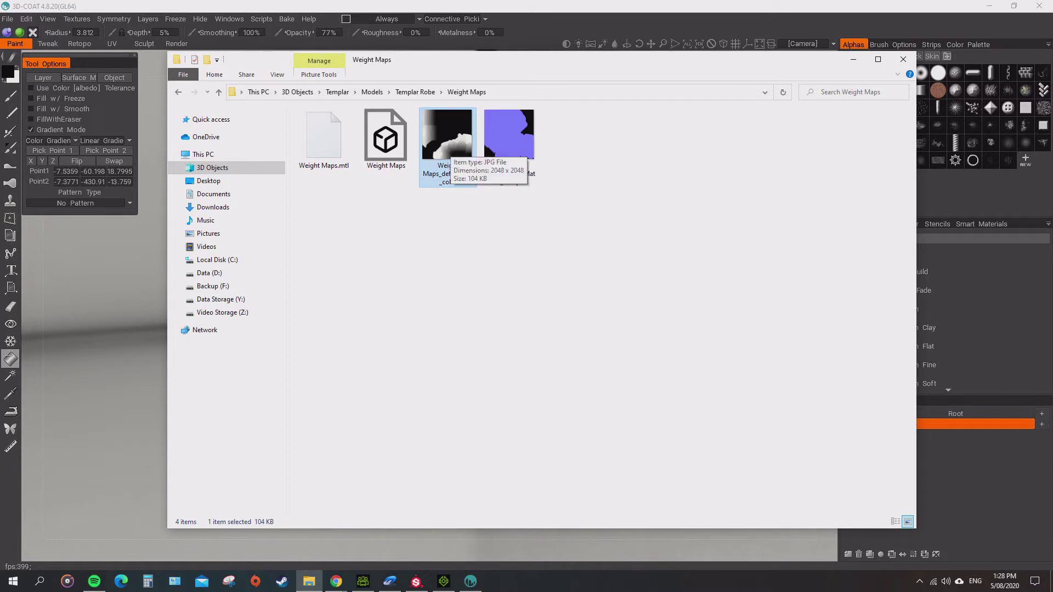
Switch to Character Creator 3, load Weight Maps_defaultMat_color as the Robe material's weight map, and close the weight map editor
{"action": "left_click", "coordinate": [363, 581]}
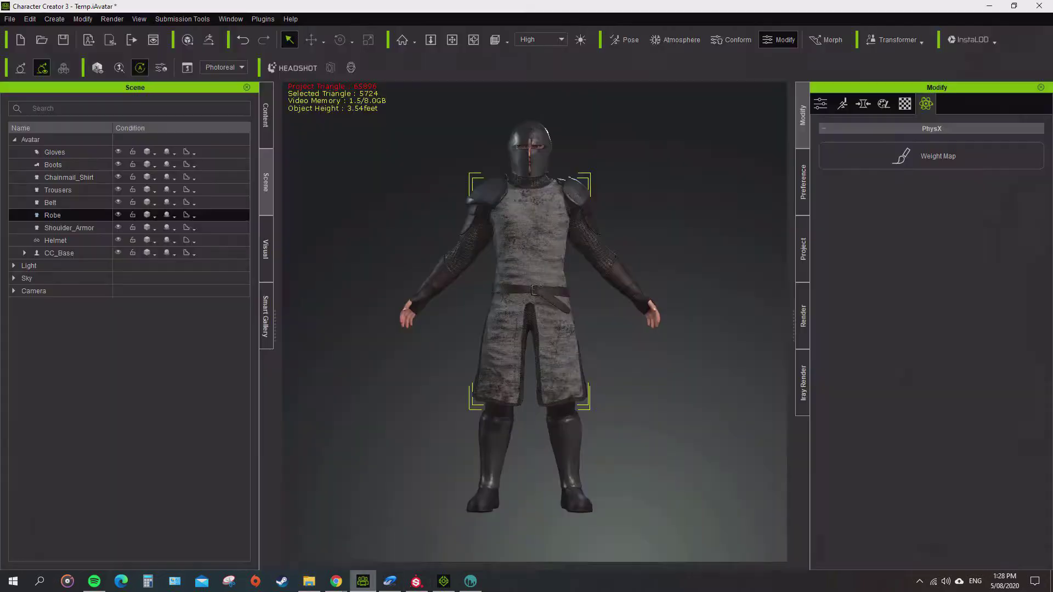
{"action": "left_click", "coordinate": [931, 156]}
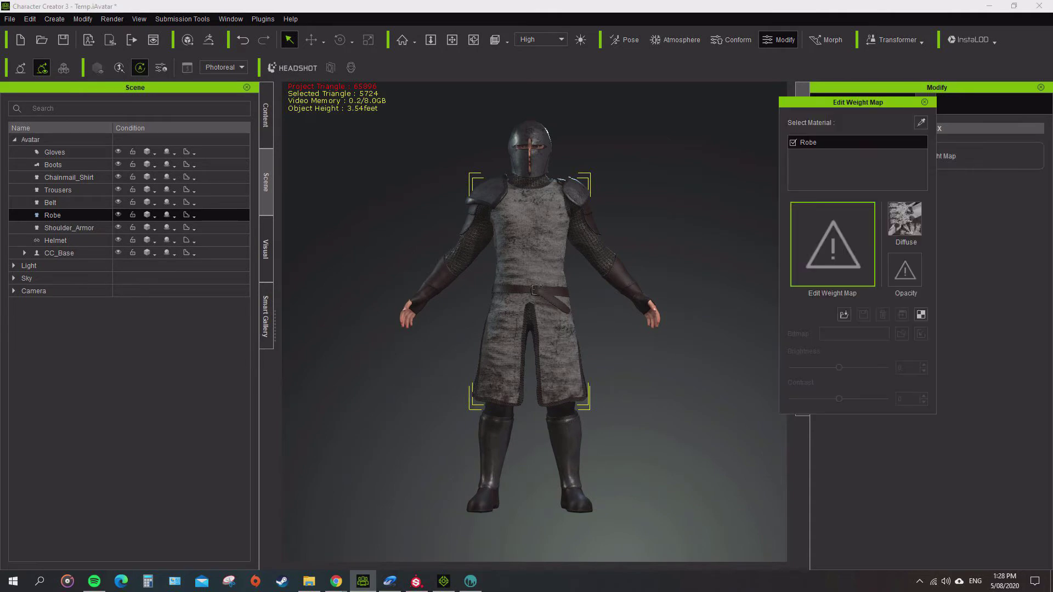
{"action": "left_click_drag", "start_coordinate": [858, 102], "coordinate": [579, 109]}
{"action": "left_click", "coordinate": [443, 581]}
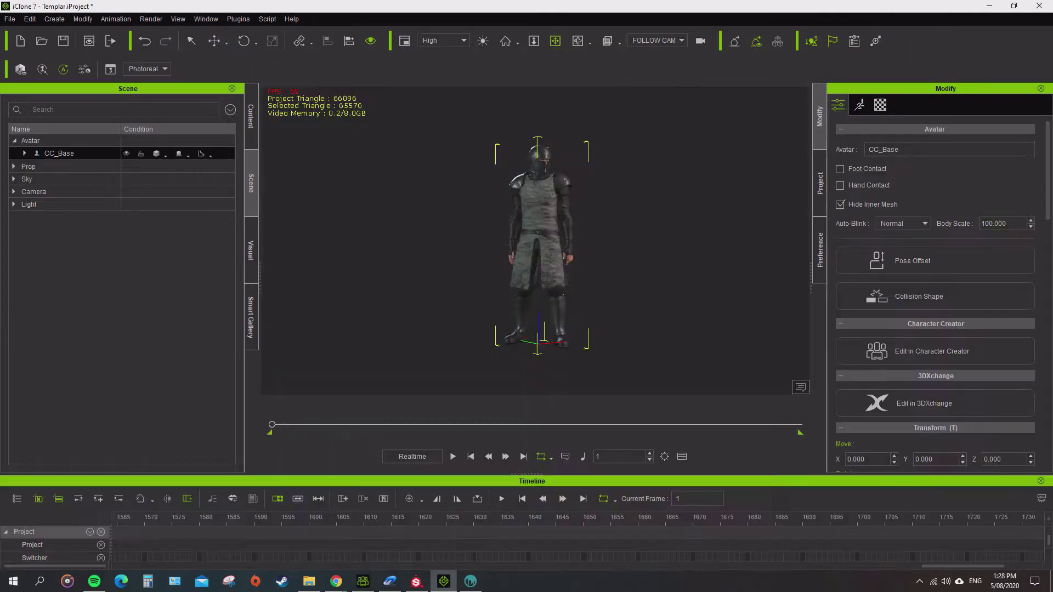
{"action": "left_click", "coordinate": [363, 581]}
{"action": "left_click", "coordinate": [309, 581]}
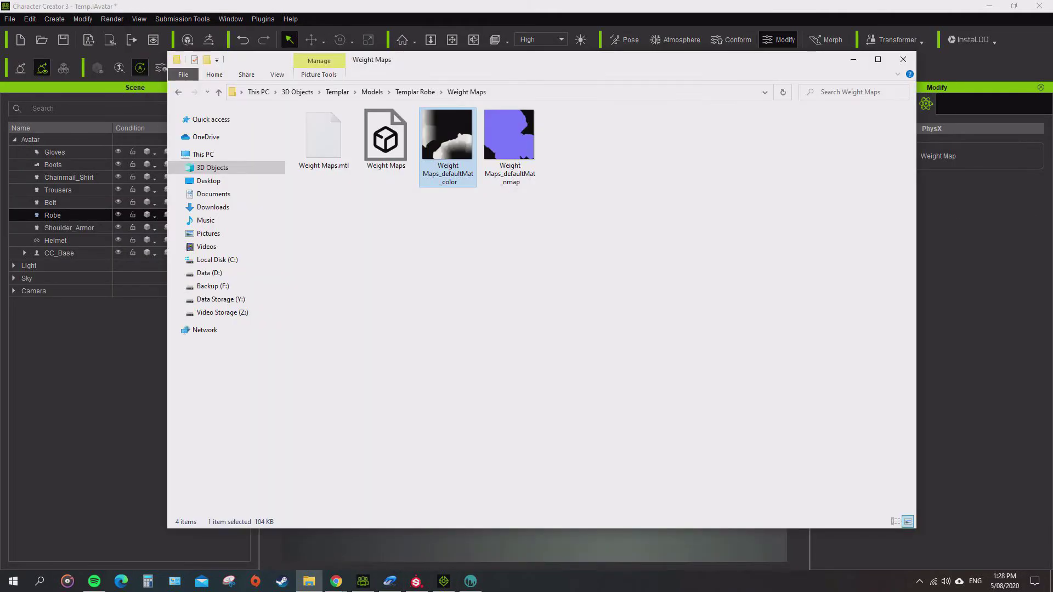
{"action": "left_click_drag", "start_coordinate": [475, 67], "coordinate": [1052, 109]}
{"action": "left_click_drag", "start_coordinate": [1052, 187], "coordinate": [555, 285]}
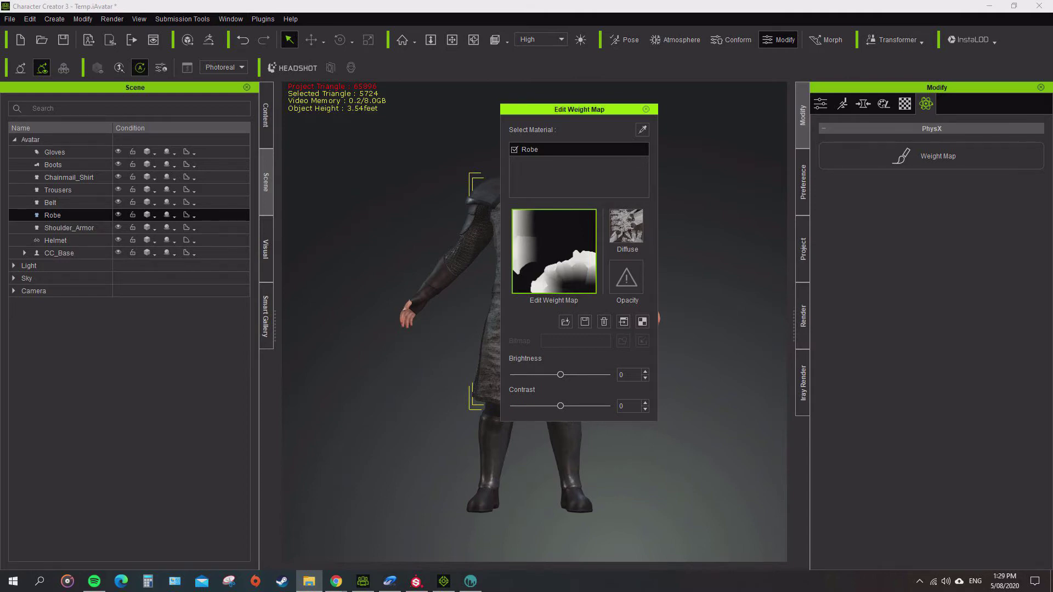
{"action": "left_click", "coordinate": [646, 109]}
Try the Open A_UE4, 0_T Pose and Stand M poses on the knight, and return him to the Open A pose
{"action": "left_click", "coordinate": [624, 40]}
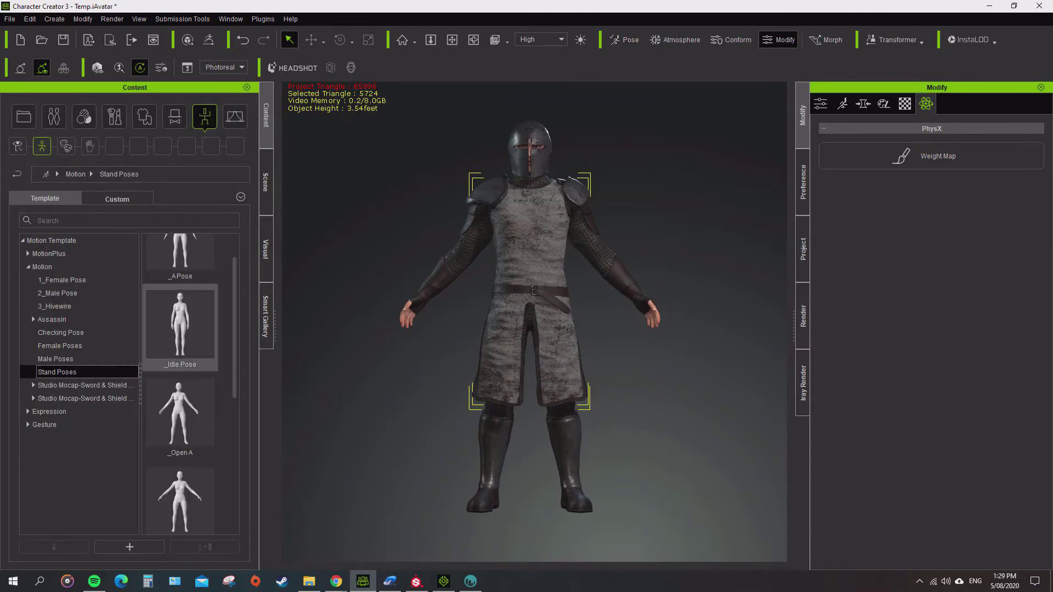
{"action": "double_click", "coordinate": [179, 412]}
{"action": "double_click", "coordinate": [179, 496]}
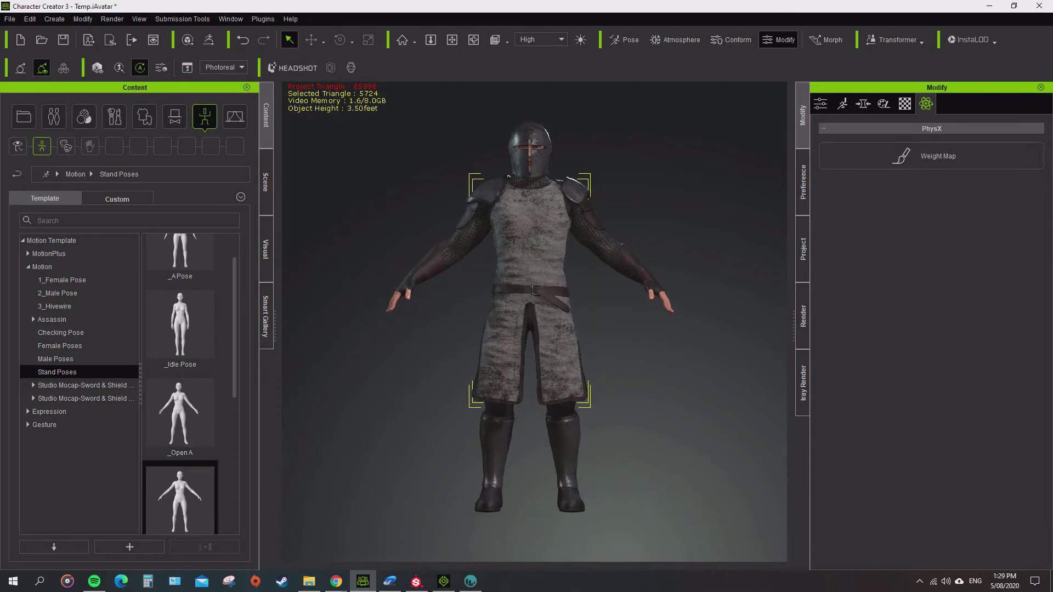
{"action": "scroll", "coordinate": [189, 383], "scroll_direction": "down", "scroll_amount": 3}
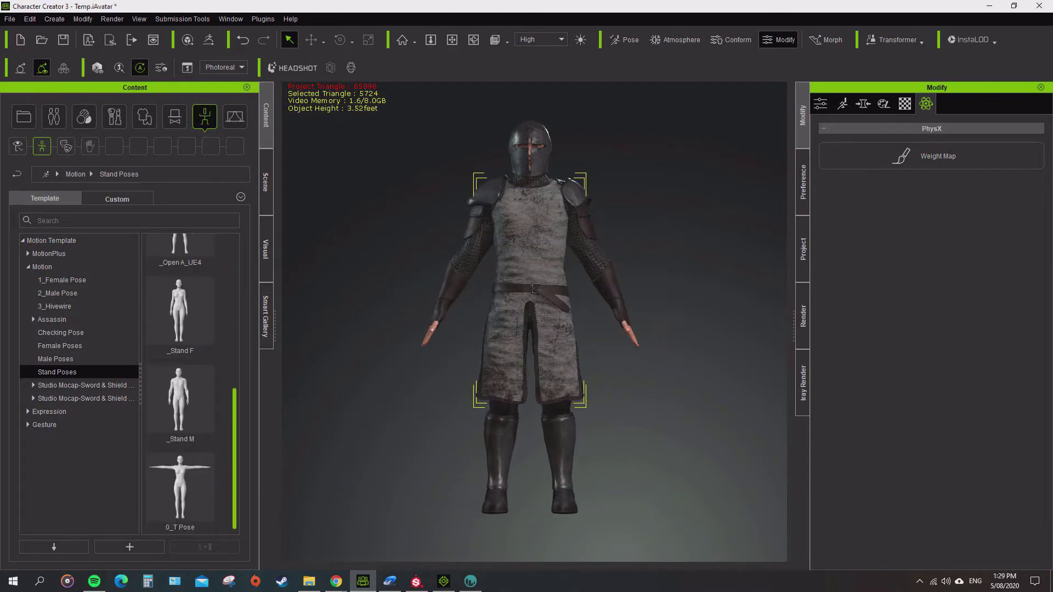
{"action": "double_click", "coordinate": [179, 488]}
{"action": "double_click", "coordinate": [179, 401]}
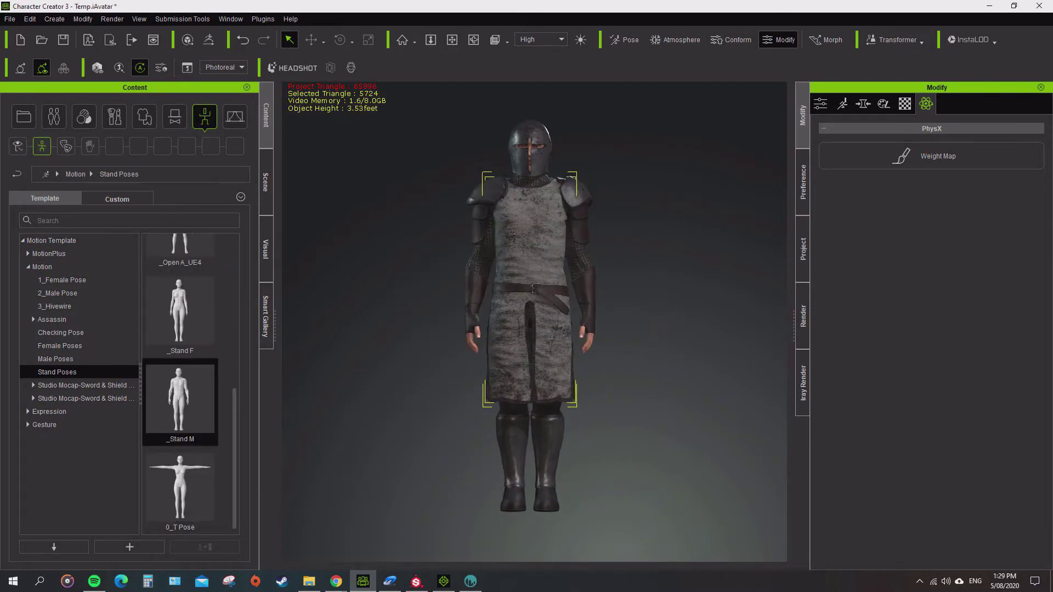
{"action": "scroll", "coordinate": [189, 384], "scroll_direction": "up", "scroll_amount": 5}
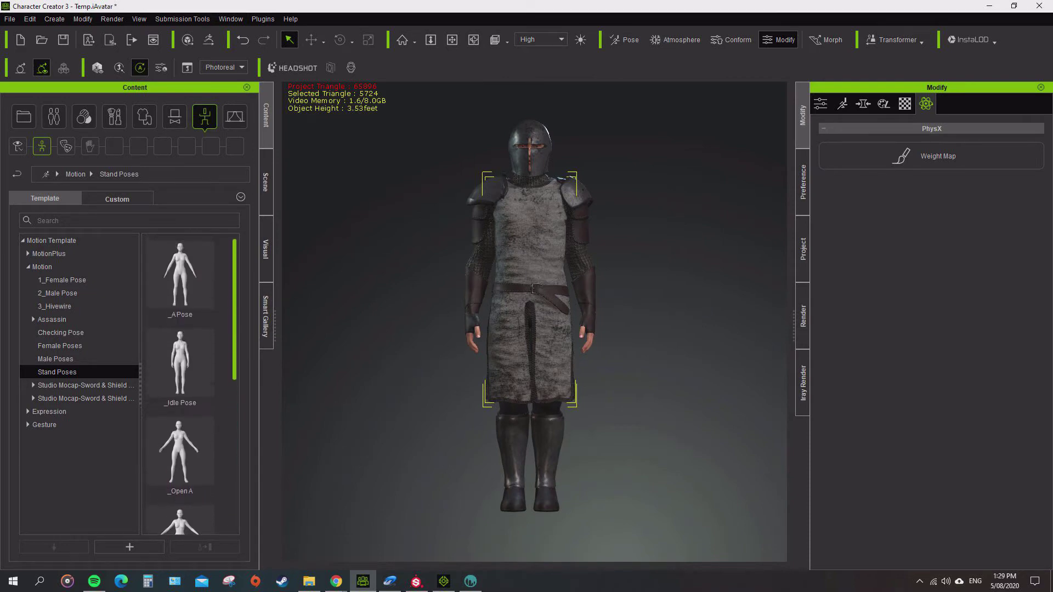
{"action": "double_click", "coordinate": [180, 455]}
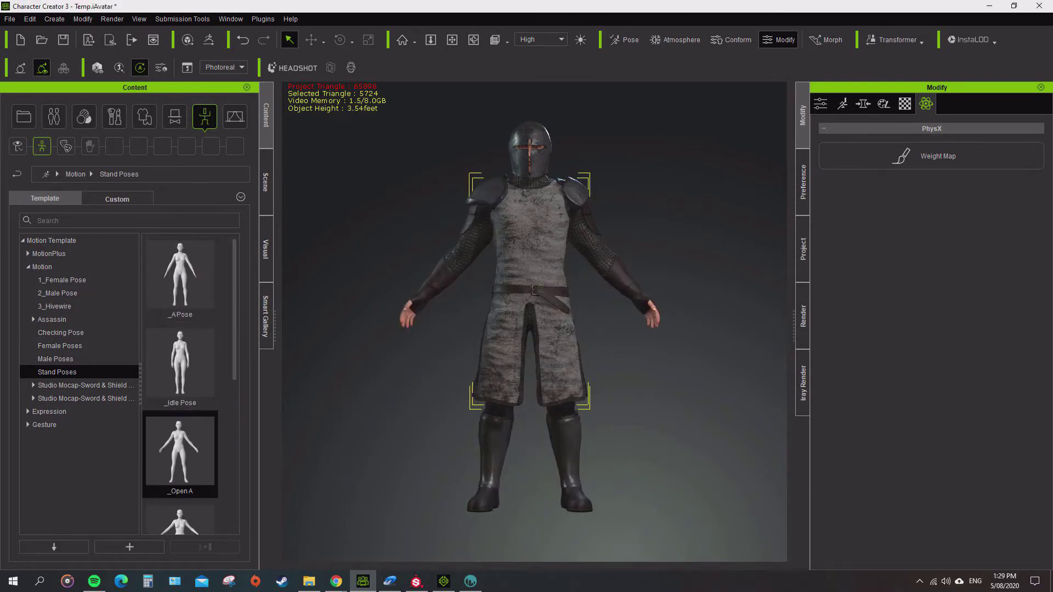
{"action": "scroll", "coordinate": [181, 384], "scroll_direction": "down", "scroll_amount": 1}
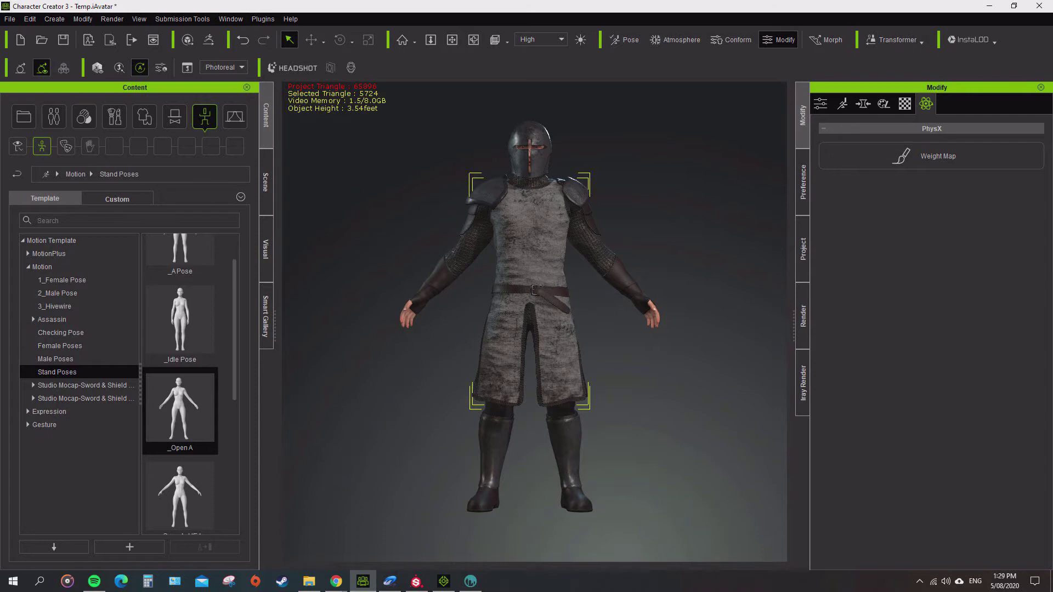
Switch to iClone 7, rename the Templar_Robe part under CC_Base to Robe, and open its physics settings
{"action": "left_click", "coordinate": [444, 581]}
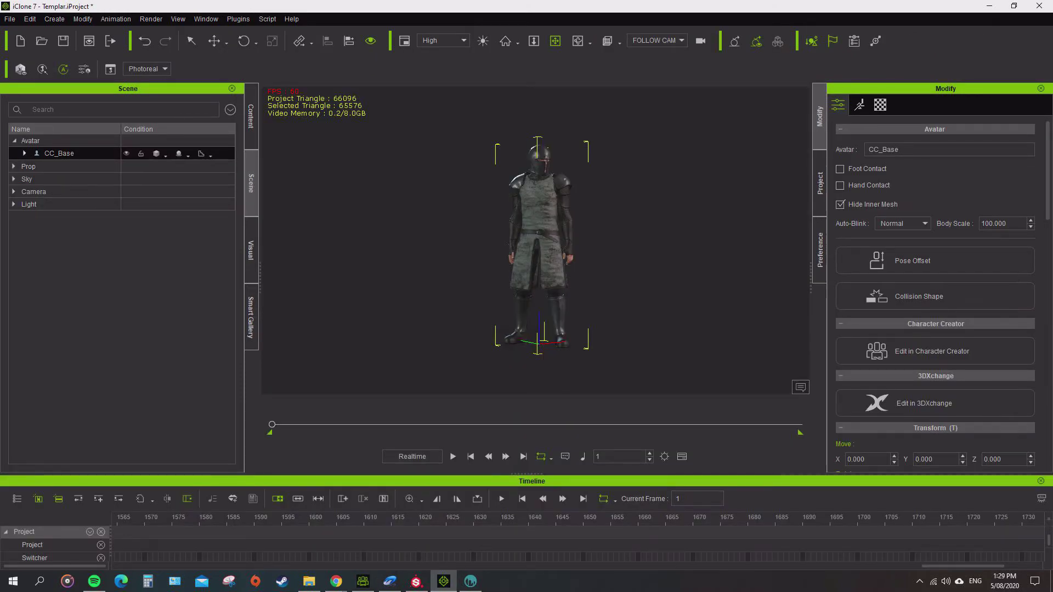
{"action": "left_click", "coordinate": [24, 153]}
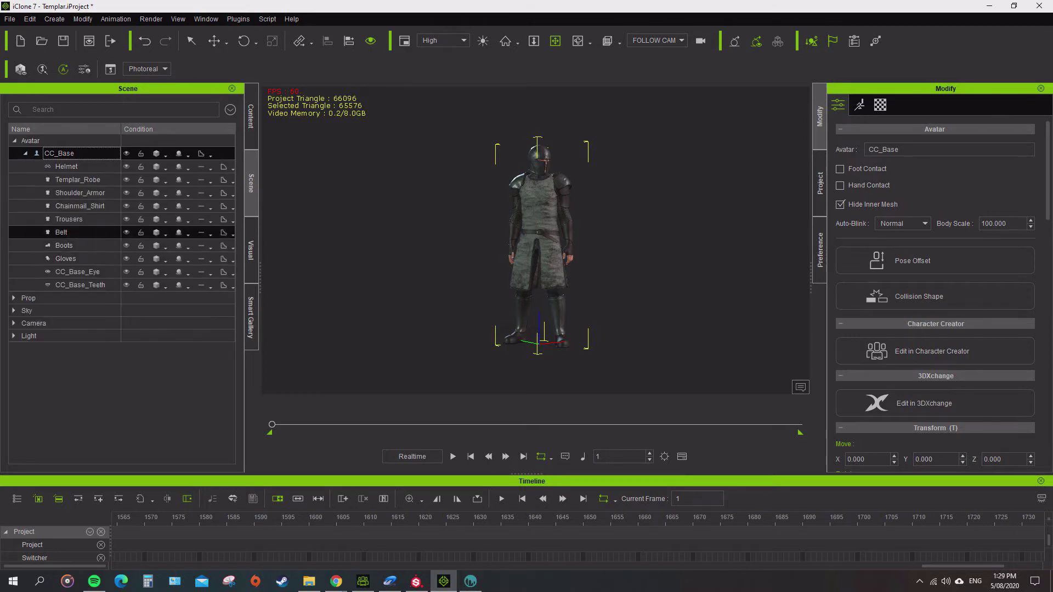
{"action": "double_click", "coordinate": [78, 179]}
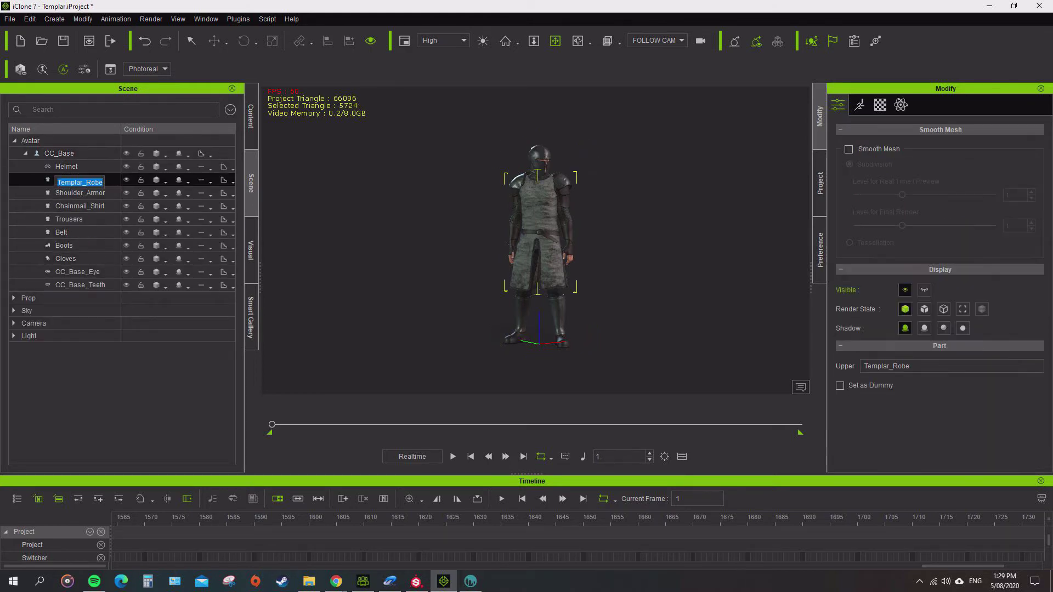
{"action": "type", "text": "Robe"}
{"action": "key", "text": "Return"}
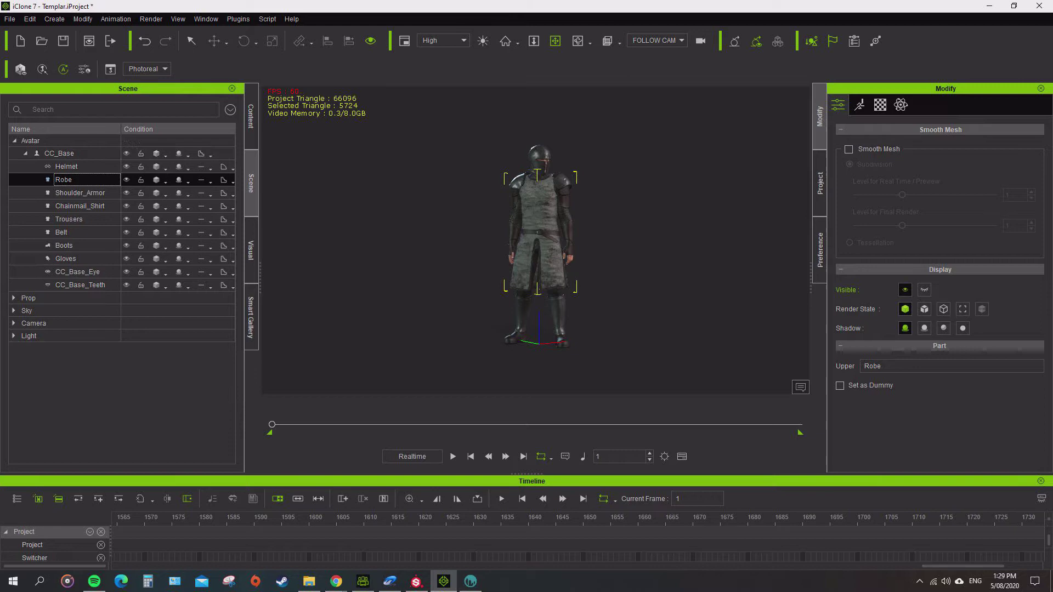
{"action": "left_click", "coordinate": [901, 104]}
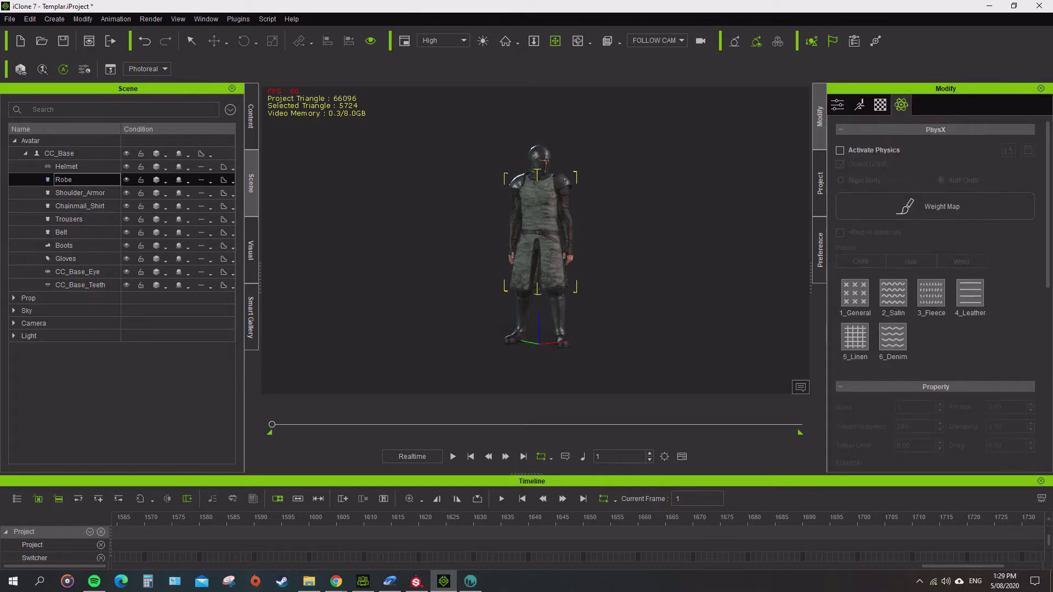
Activate physics on the Robe, play the animation to test its cloth simulation, and return to frame 1
{"action": "left_click", "coordinate": [840, 150]}
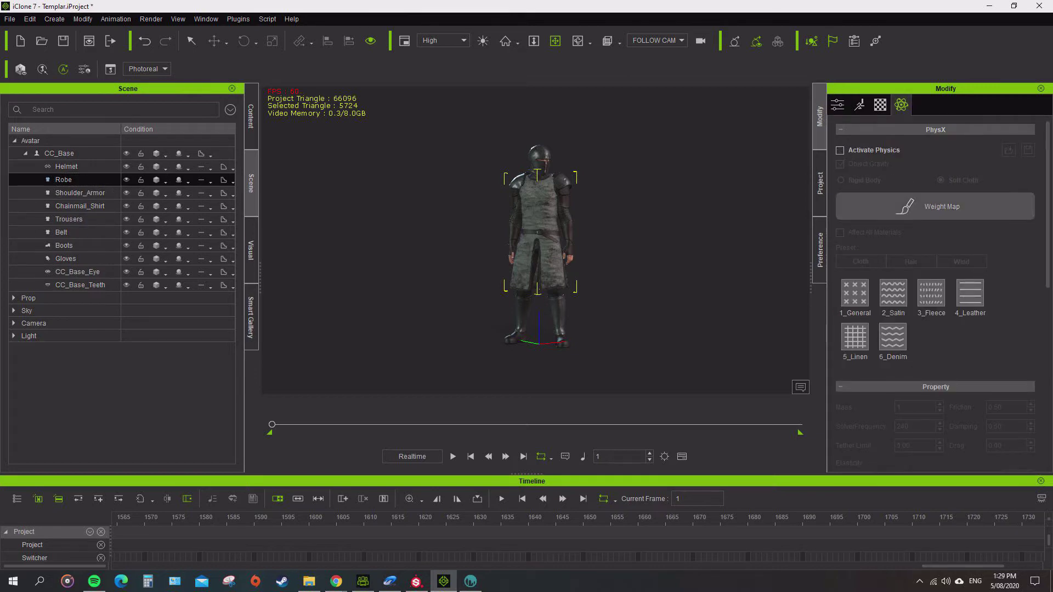
{"action": "left_click", "coordinate": [935, 206]}
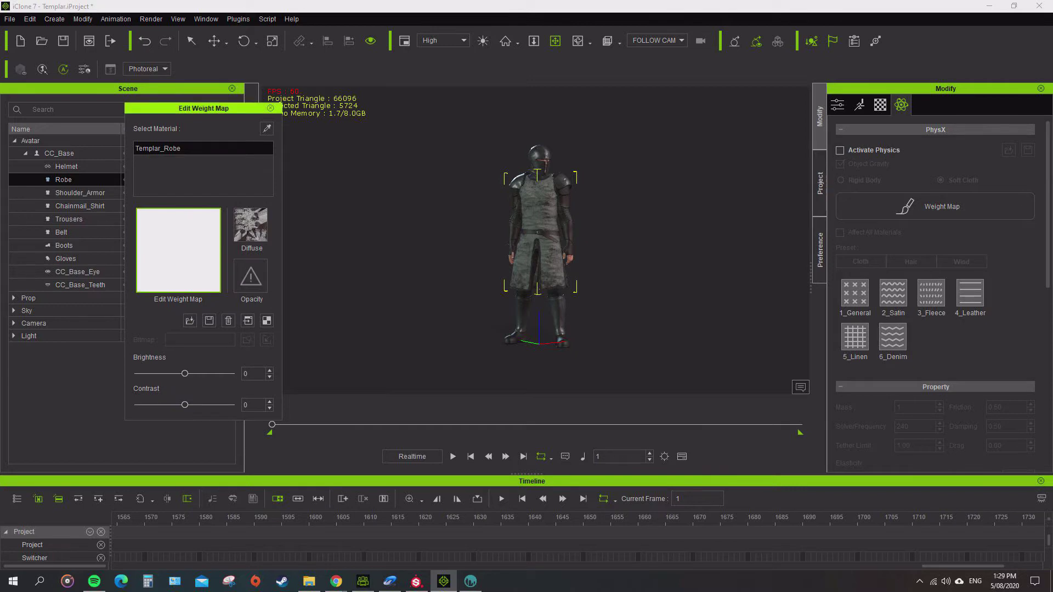
{"action": "key", "text": "Escape"}
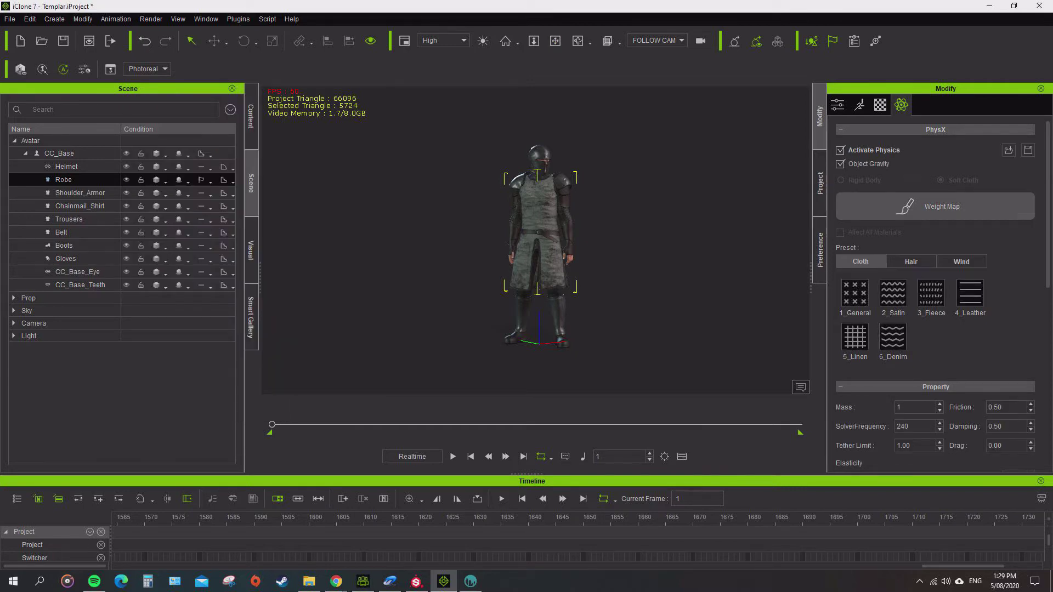
{"action": "left_click", "coordinate": [453, 457]}
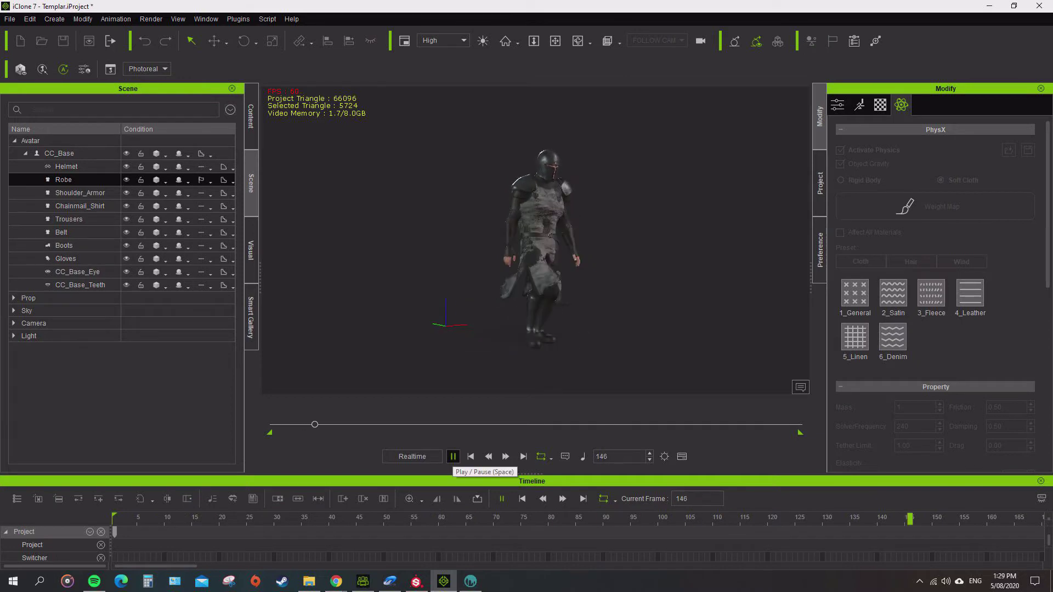
{"action": "left_click", "coordinate": [453, 456]}
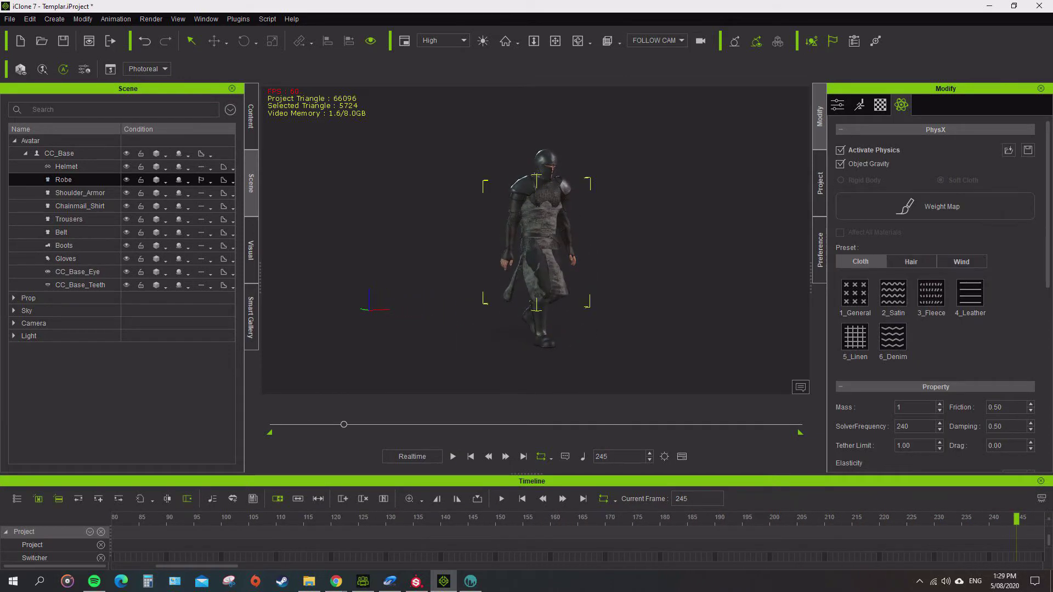
{"action": "left_click_drag", "start_coordinate": [342, 424], "coordinate": [270, 425]}
Load the Weight Maps_defaultMat_color image as the Templar_Robe material's weight map, test it by playing the animation, and return to frame 1
{"action": "left_click", "coordinate": [935, 206]}
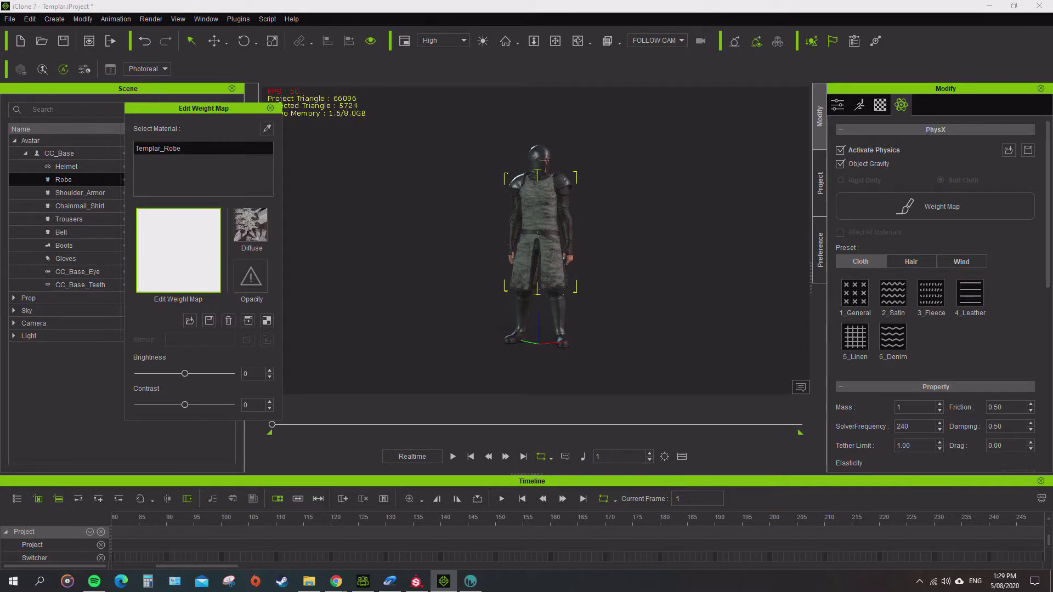
{"action": "left_click_drag", "start_coordinate": [364, 394], "coordinate": [176, 257]}
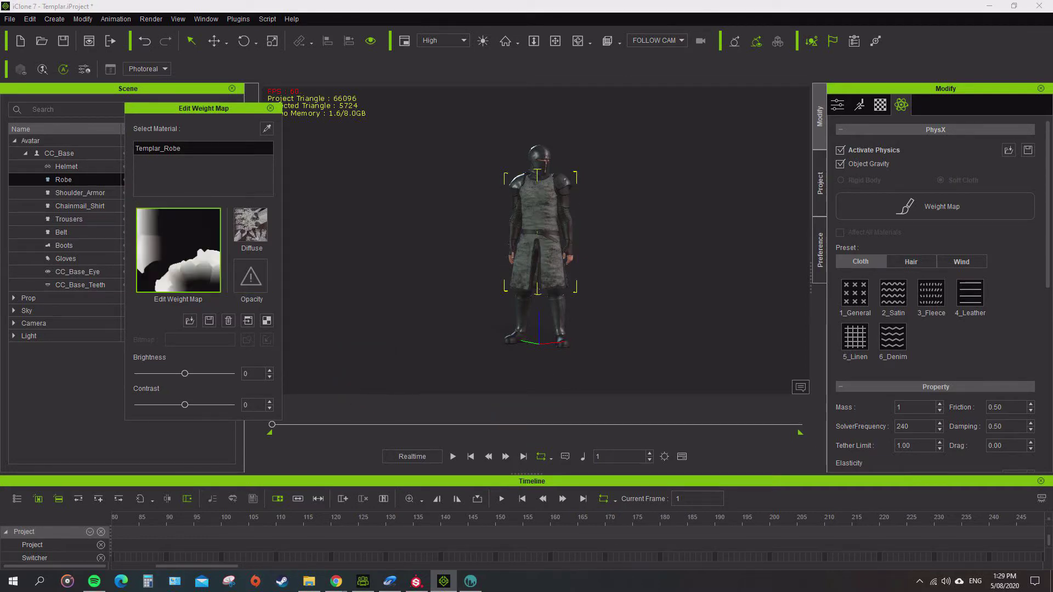
{"action": "left_click_drag", "start_coordinate": [203, 108], "coordinate": [176, 95]}
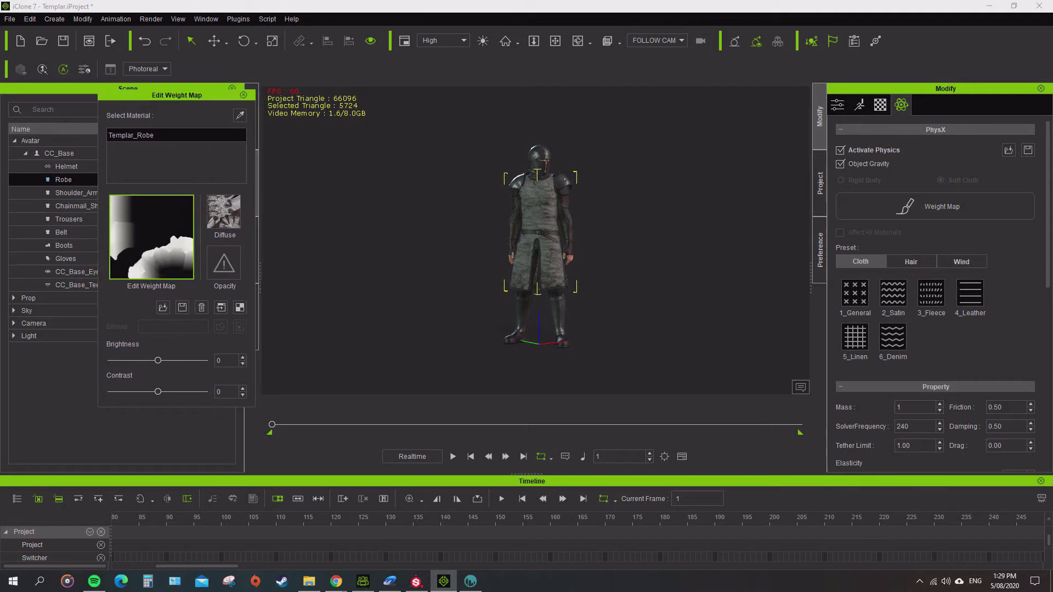
{"action": "left_click", "coordinate": [453, 456]}
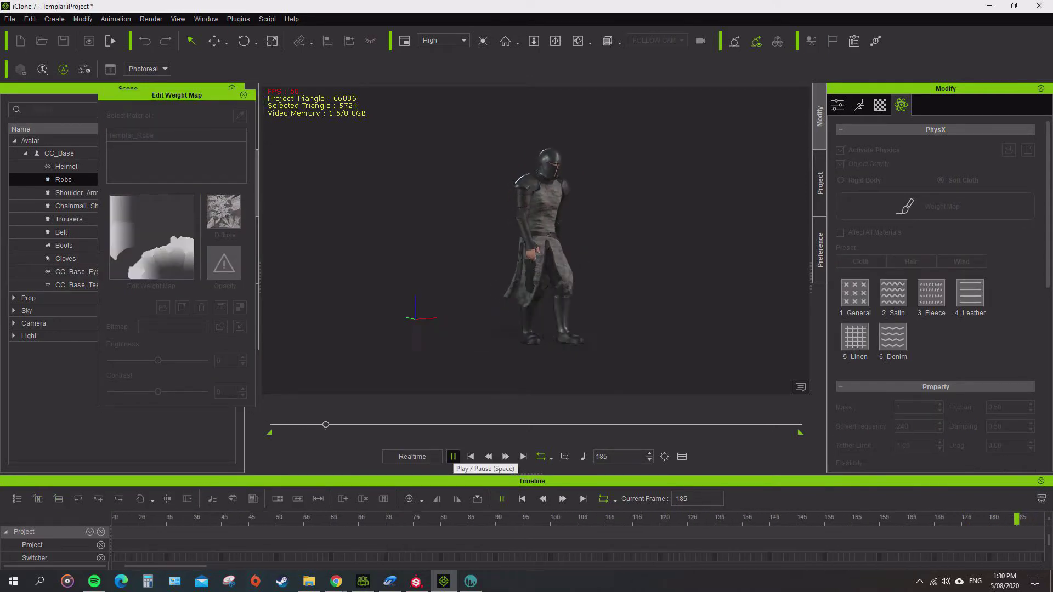
{"action": "left_click", "coordinate": [453, 456]}
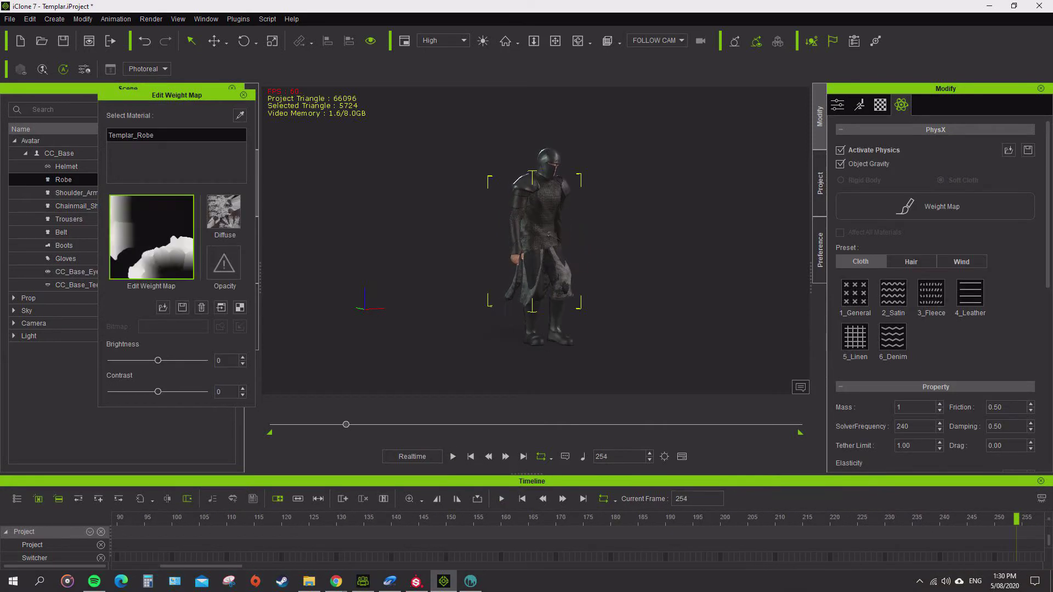
{"action": "left_click_drag", "start_coordinate": [319, 425], "coordinate": [271, 424]}
Try the robe's weight map at brightness -25 and -15, playing the animation from frame 1 with each value
{"action": "left_click", "coordinate": [219, 360]}
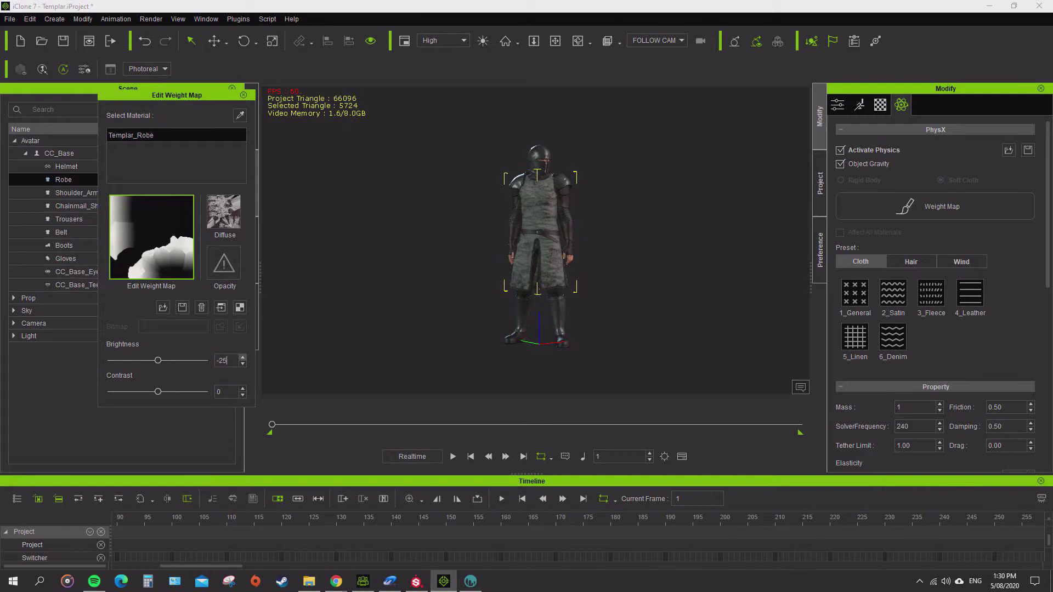
{"action": "key", "text": "Return"}
{"action": "left_click", "coordinate": [453, 456]}
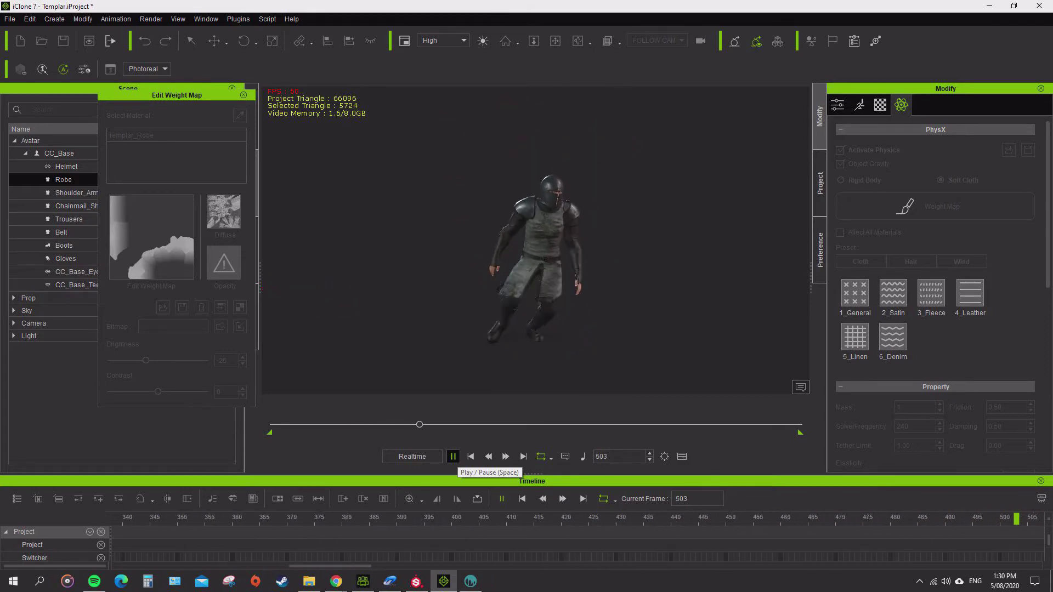
{"action": "left_click", "coordinate": [453, 457]}
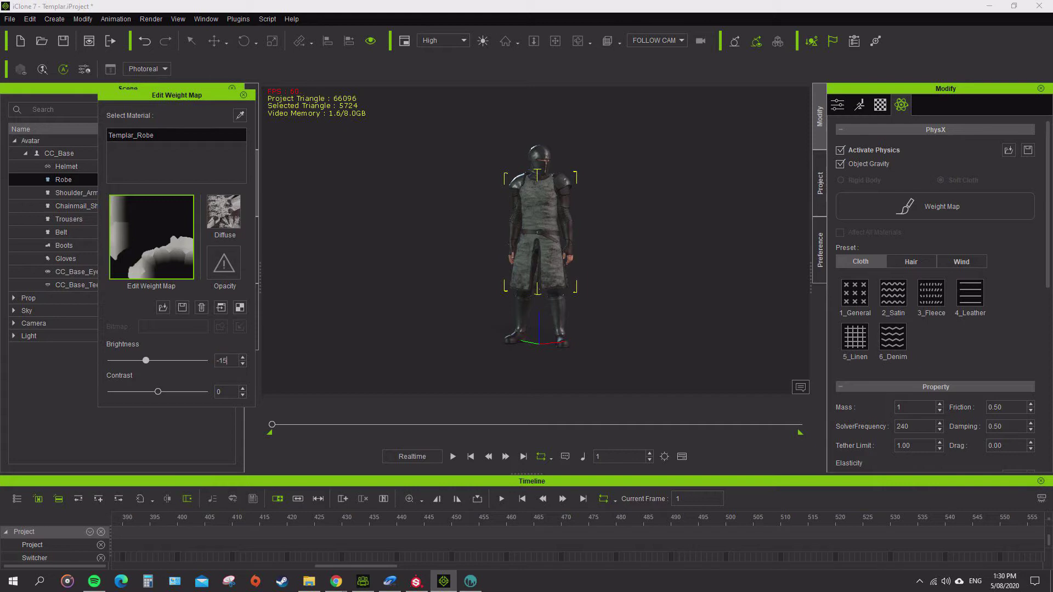
{"action": "key", "text": "space"}
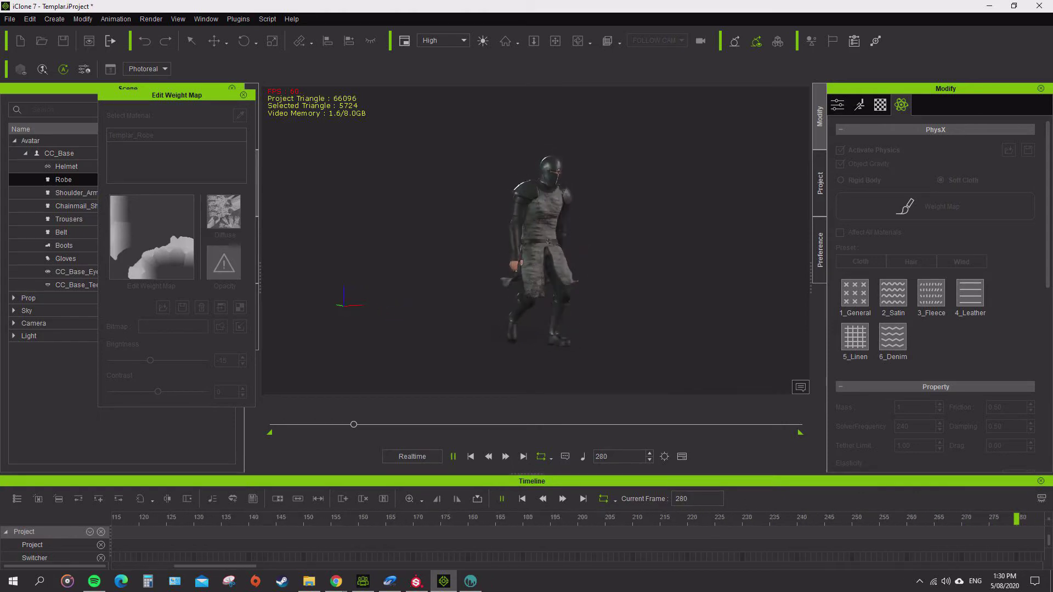
{"action": "key", "text": "space"}
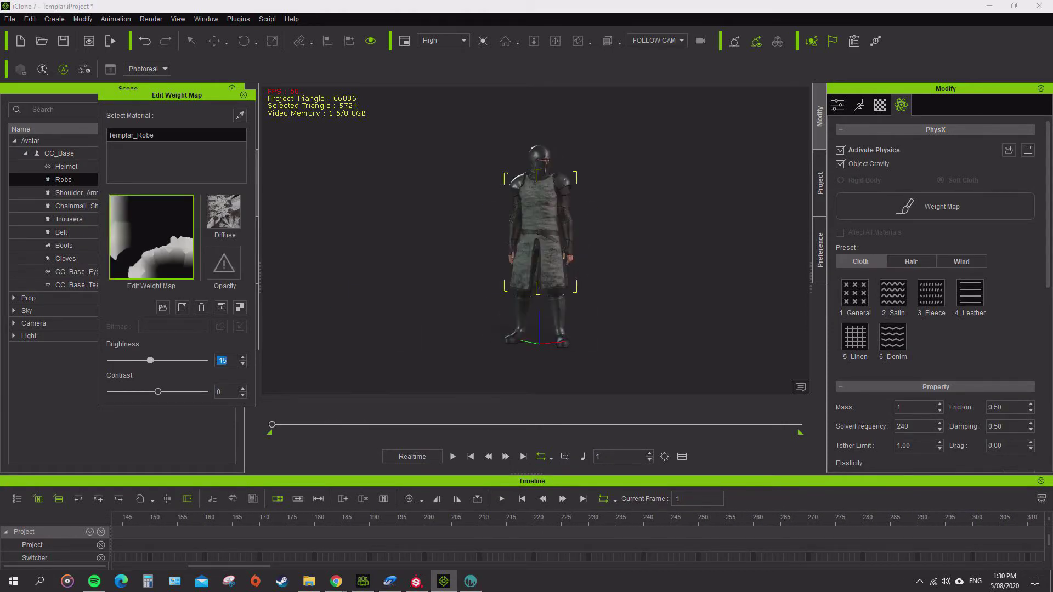
Set the weight map's brightness to -10, play the animation to test the robe, and return to frame 1
{"action": "type", "text": "10"}
{"action": "key", "text": "Return"}
{"action": "key", "text": "space"}
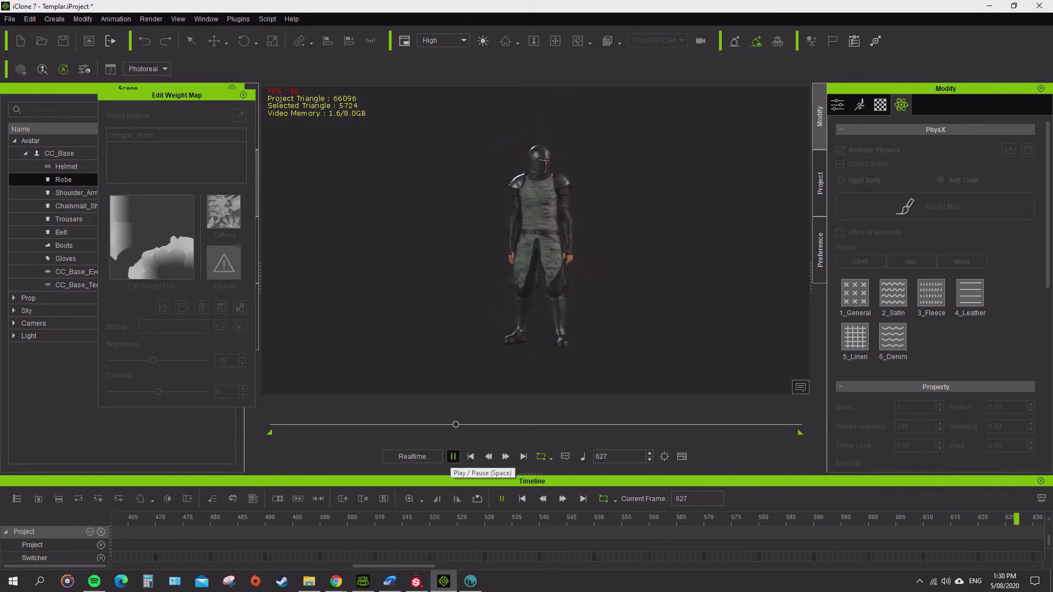
{"action": "left_click_drag", "start_coordinate": [482, 425], "coordinate": [271, 425]}
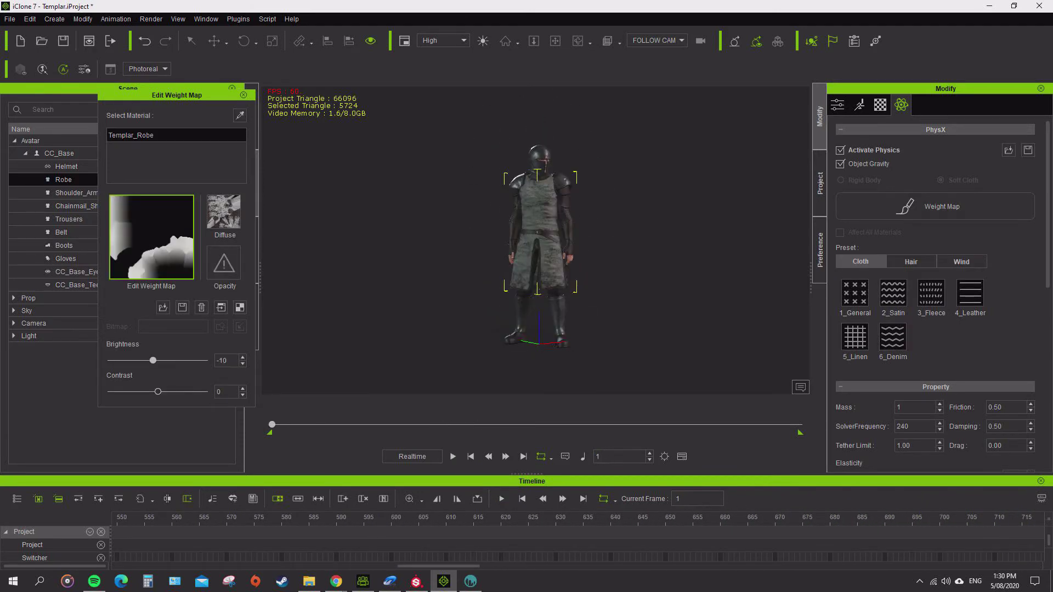
Play the animation in By Frame mode and again in Realtime mode to examine the robe's movement, and return to frame 1
{"action": "left_click", "coordinate": [411, 456]}
{"action": "left_click", "coordinate": [453, 456]}
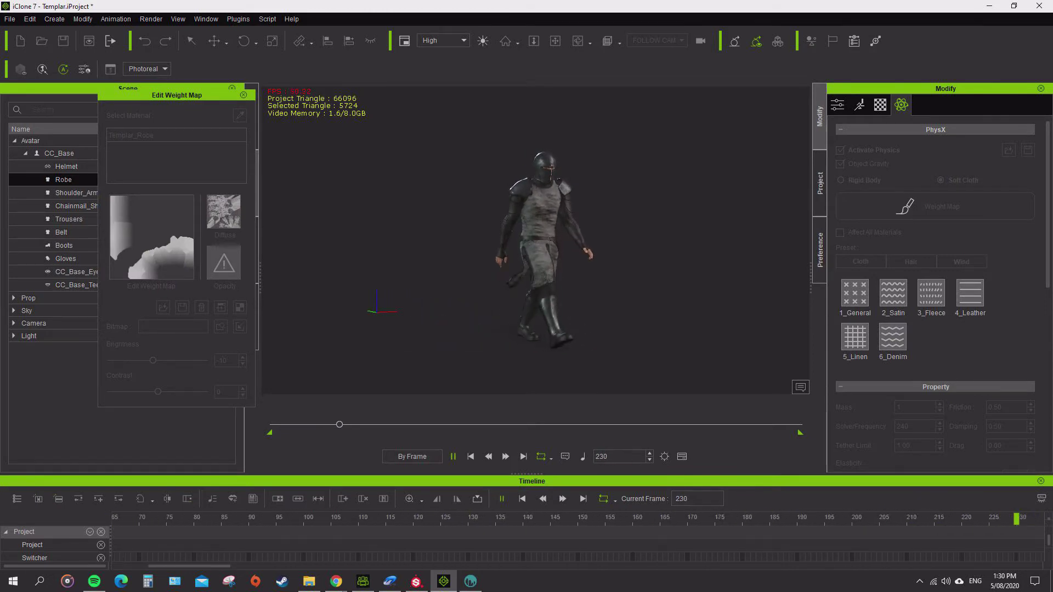
{"action": "key", "text": "space"}
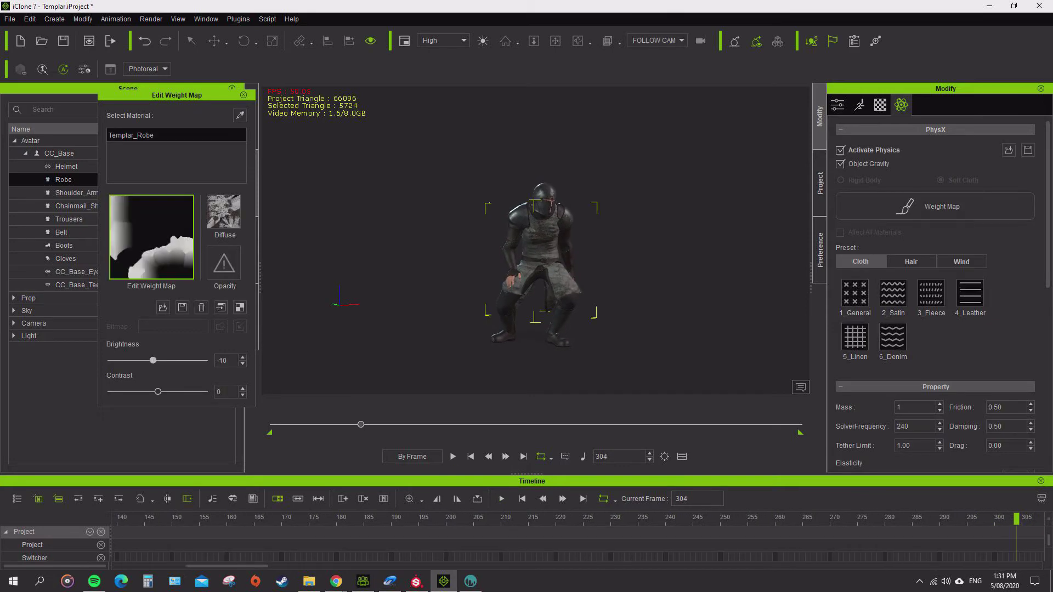
{"action": "key", "text": "space"}
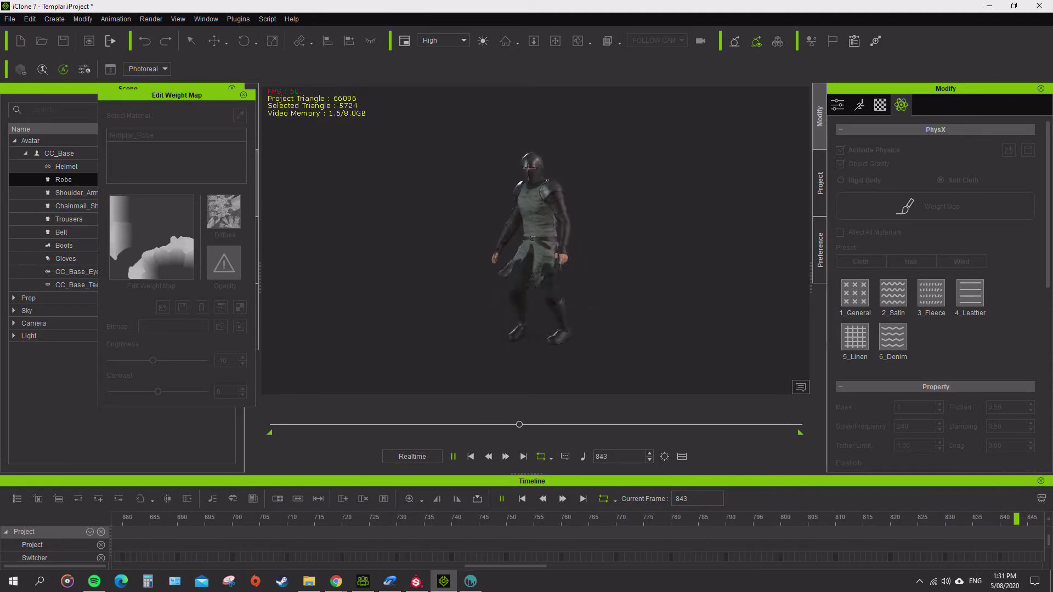
{"action": "key", "text": "space"}
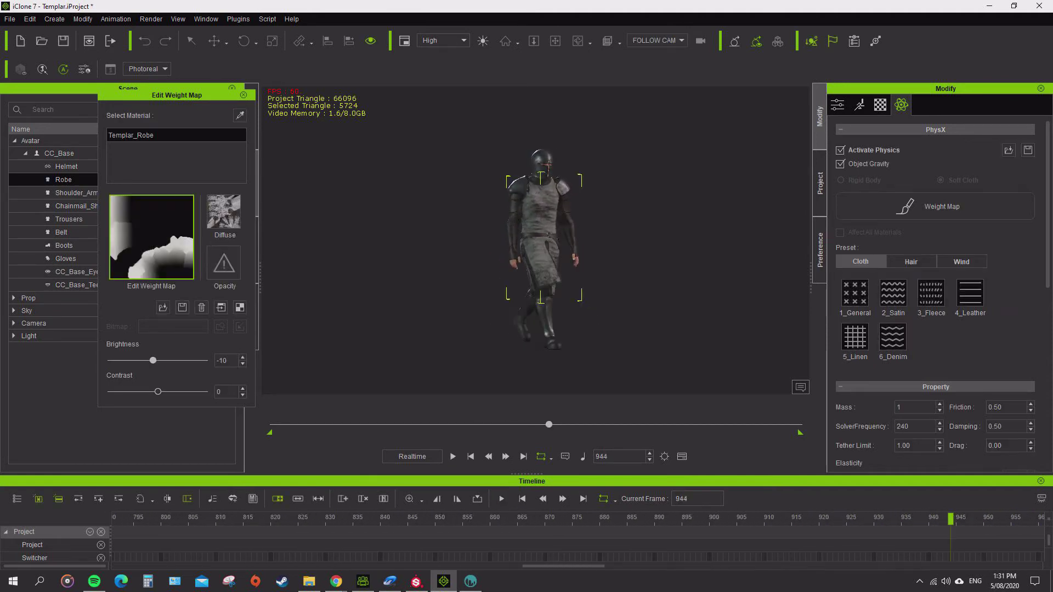
{"action": "left_click_drag", "start_coordinate": [550, 424], "coordinate": [272, 424]}
Set the weight map's brightness to -5, test the robe with a short playback from frame 1, and close the weight map editor
{"action": "double_click", "coordinate": [221, 360]}
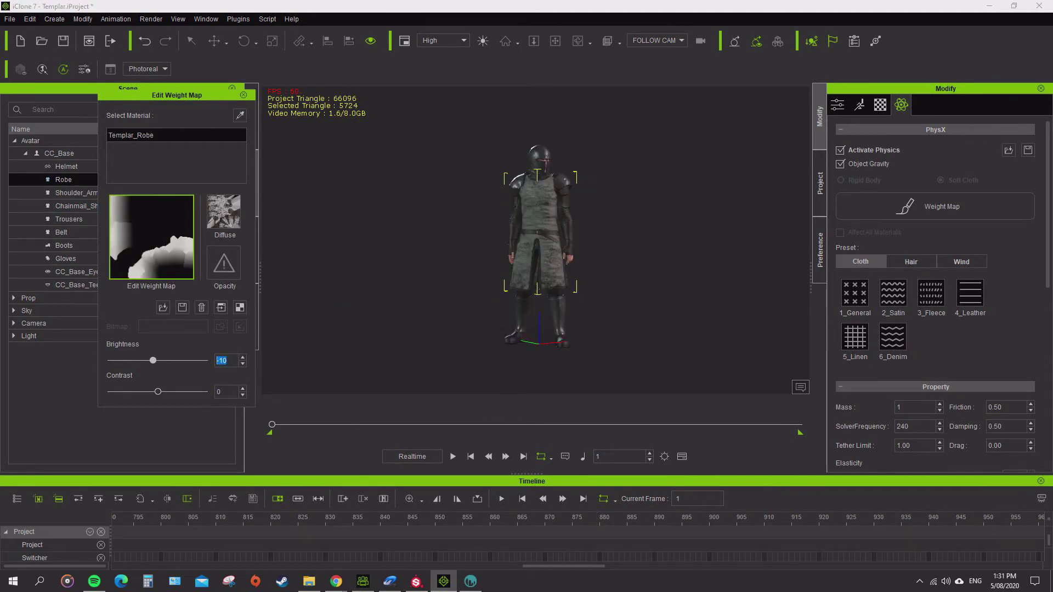
{"action": "key", "text": "Return"}
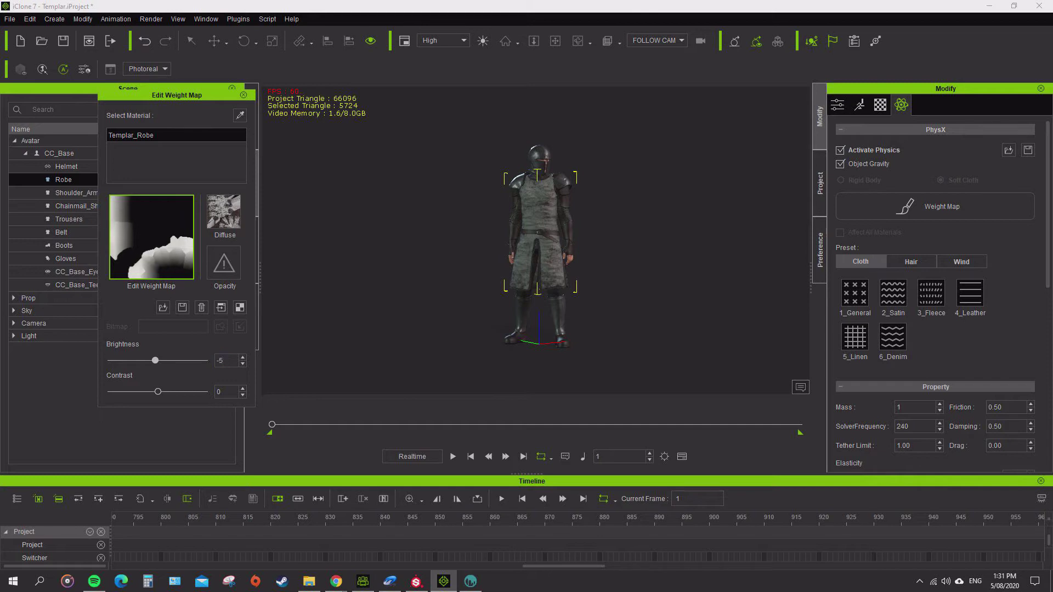
{"action": "key", "text": "space"}
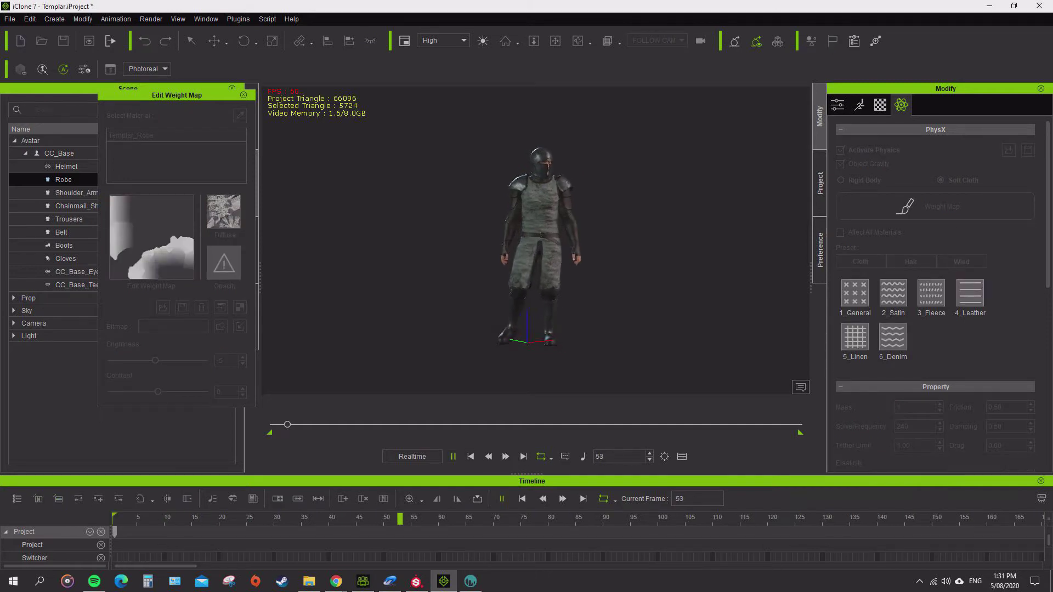
{"action": "key", "text": "space"}
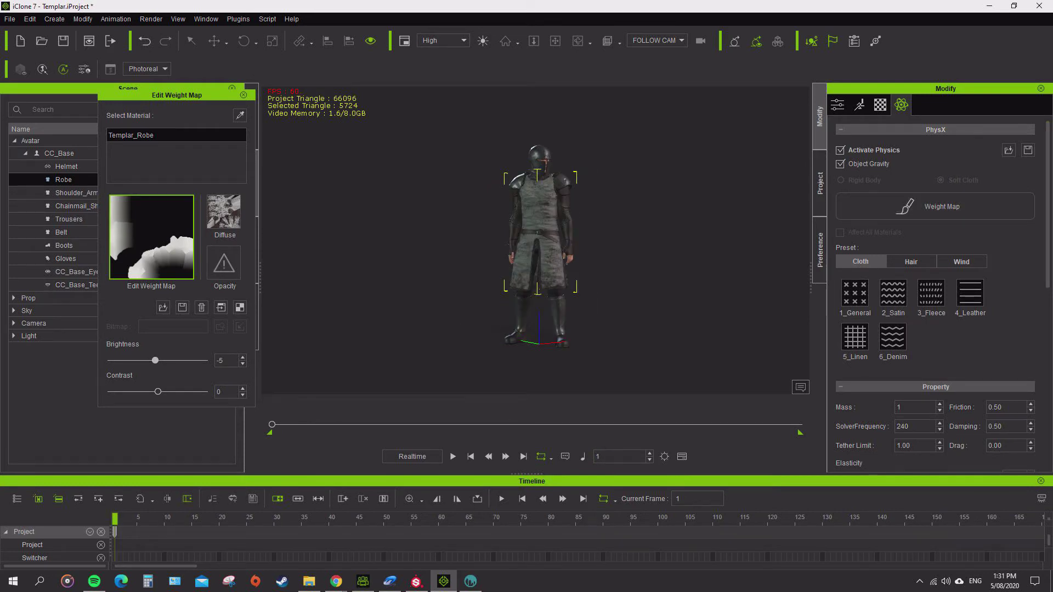
{"action": "left_click", "coordinate": [244, 95]}
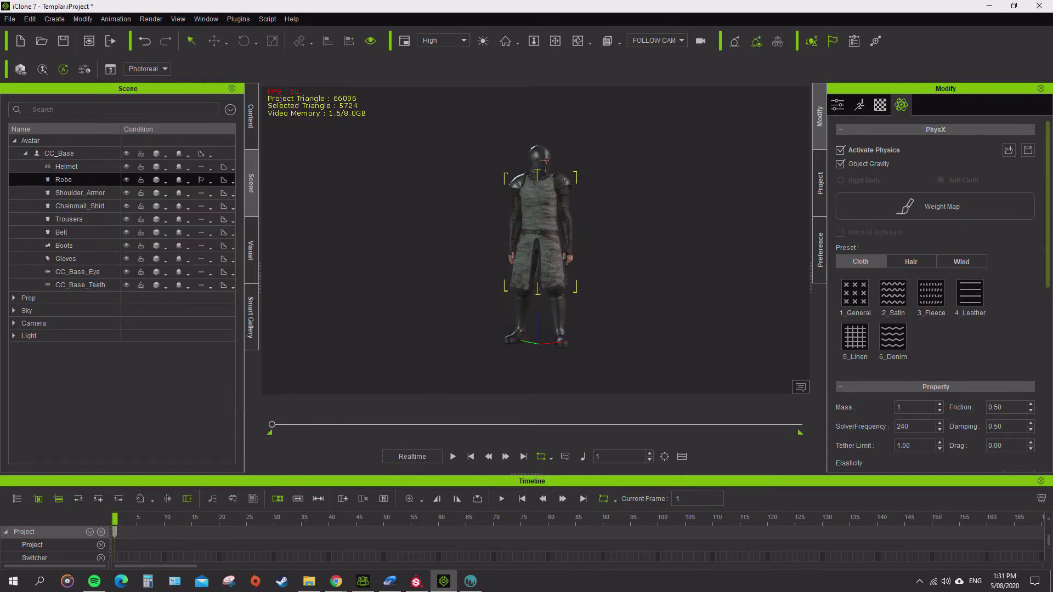
Apply the 6_Denim cloth preset to the Robe, test it by playing the animation, and return to frame 1
{"action": "scroll", "coordinate": [942, 293], "scroll_direction": "down", "scroll_amount": 2}
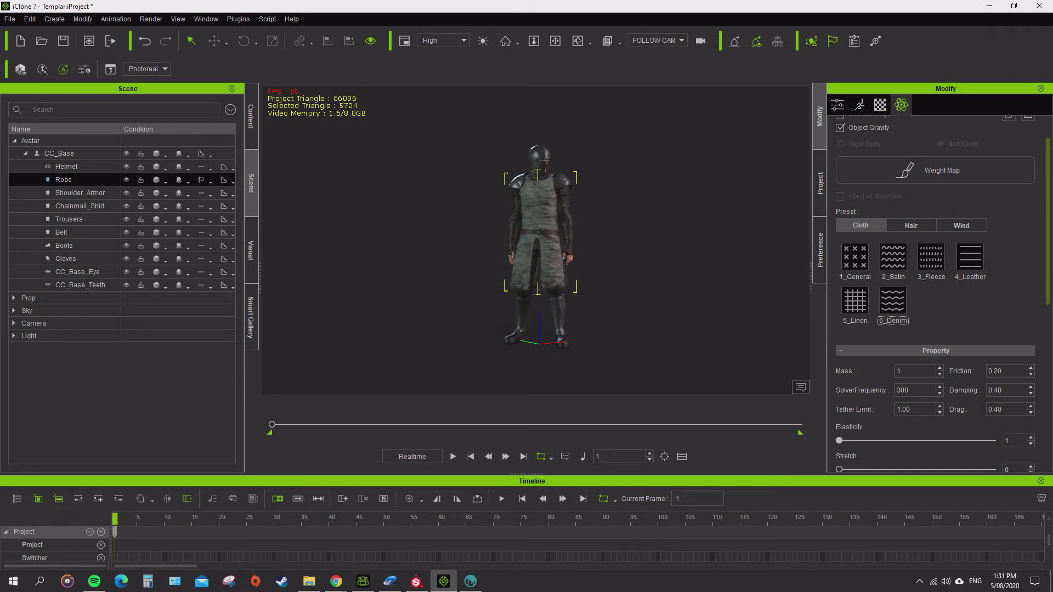
{"action": "scroll", "coordinate": [942, 294], "scroll_direction": "down", "scroll_amount": 3}
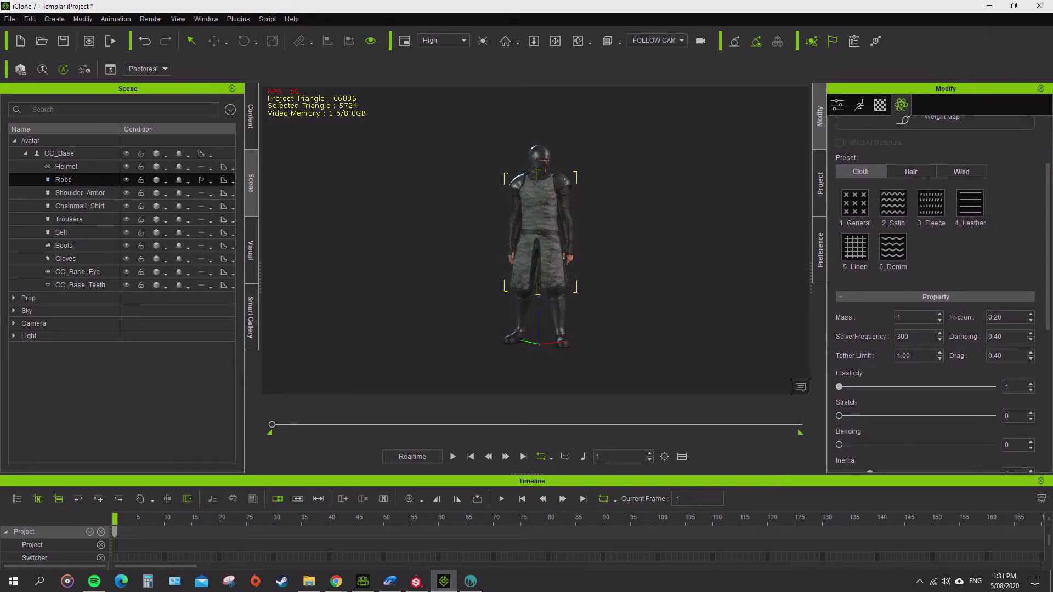
{"action": "key", "text": "space"}
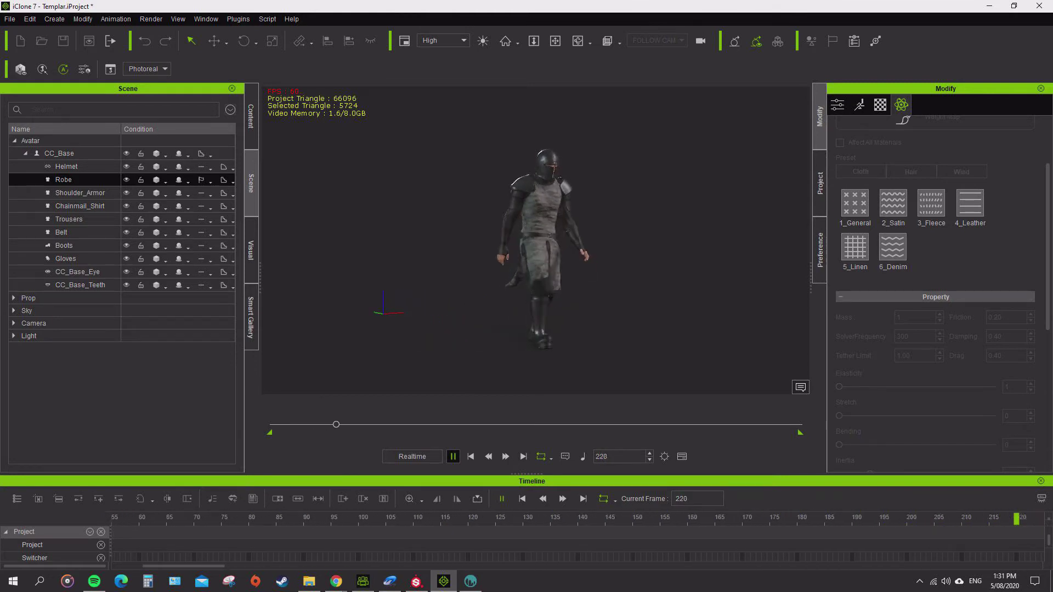
{"action": "key", "text": "space"}
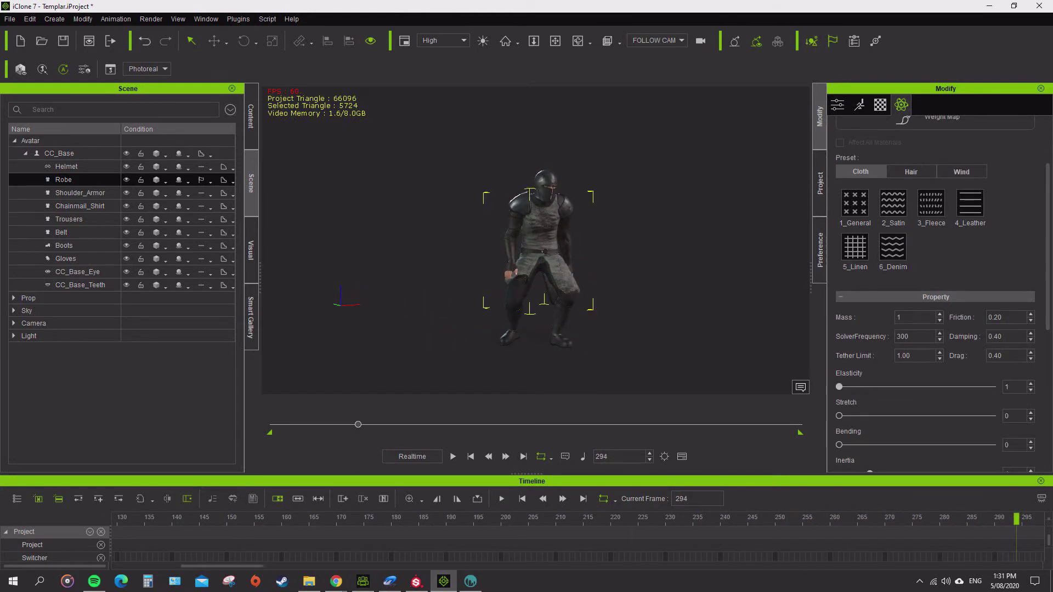
{"action": "key", "text": "Home"}
Set the robe weight map's brightness to 0, close its editor, and play the animation to check the cloth movement
{"action": "left_click", "coordinate": [933, 121]}
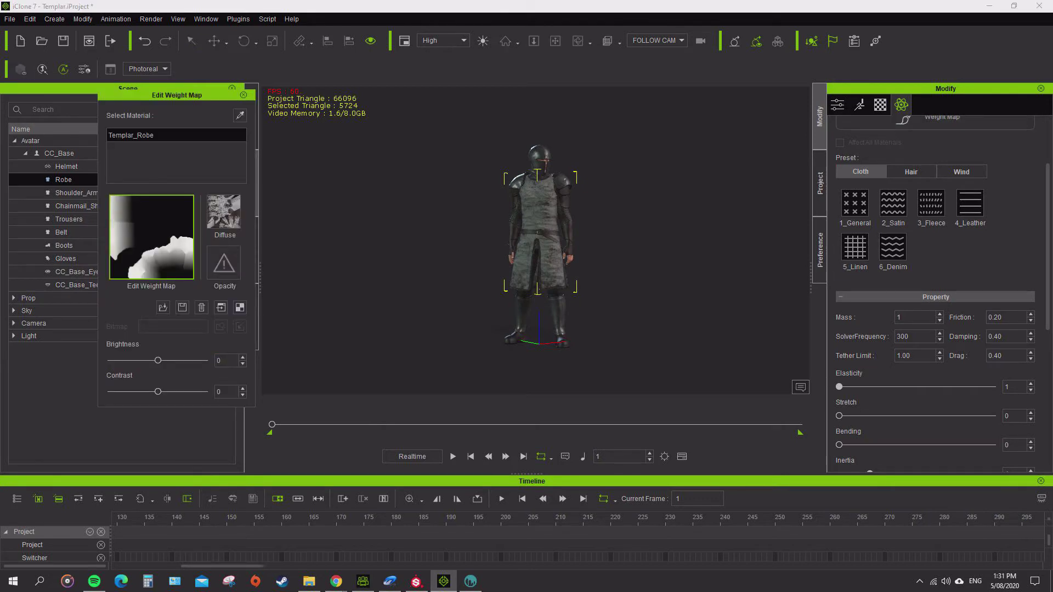
{"action": "key", "text": "space"}
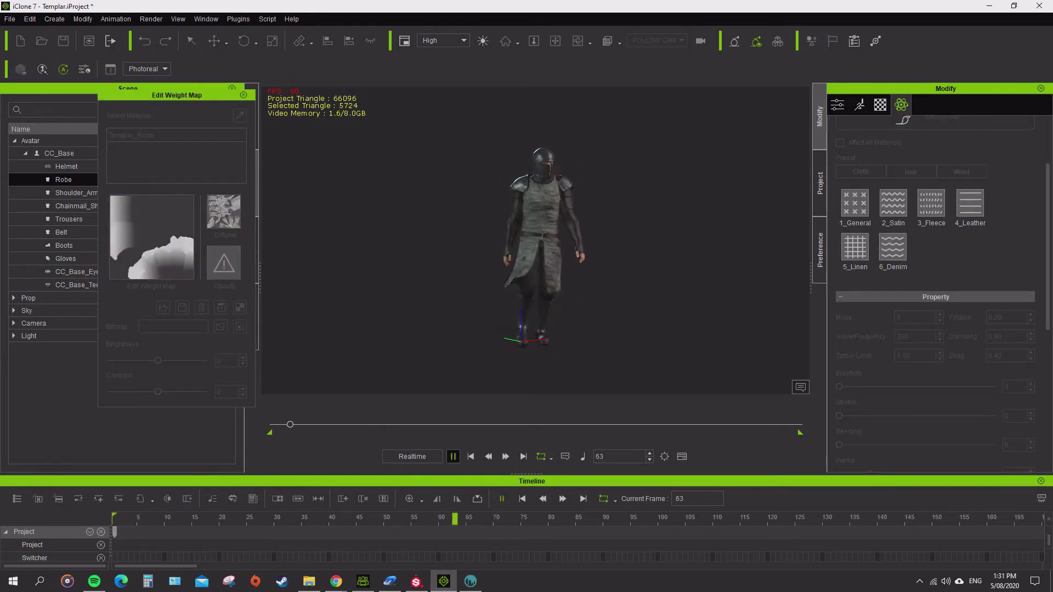
{"action": "key", "text": "space"}
{"action": "key", "text": "Home"}
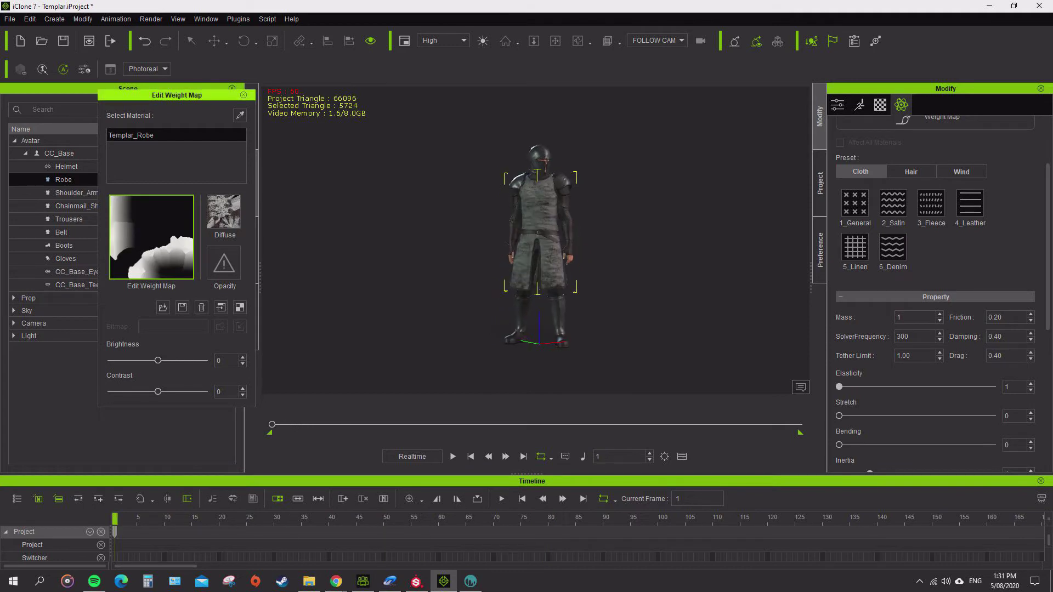
{"action": "left_click", "coordinate": [243, 95]}
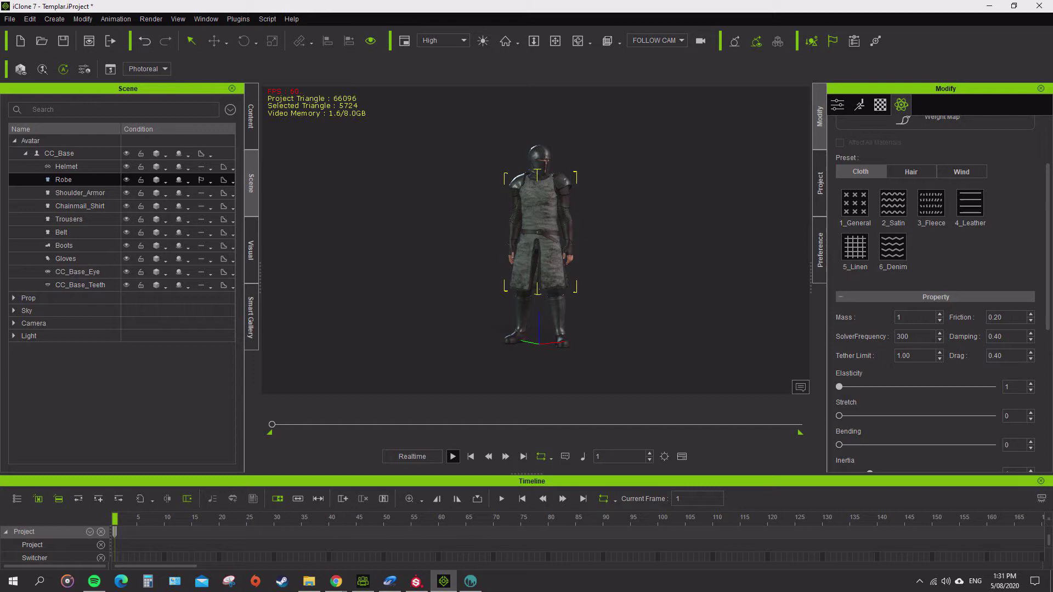
{"action": "key", "text": "space"}
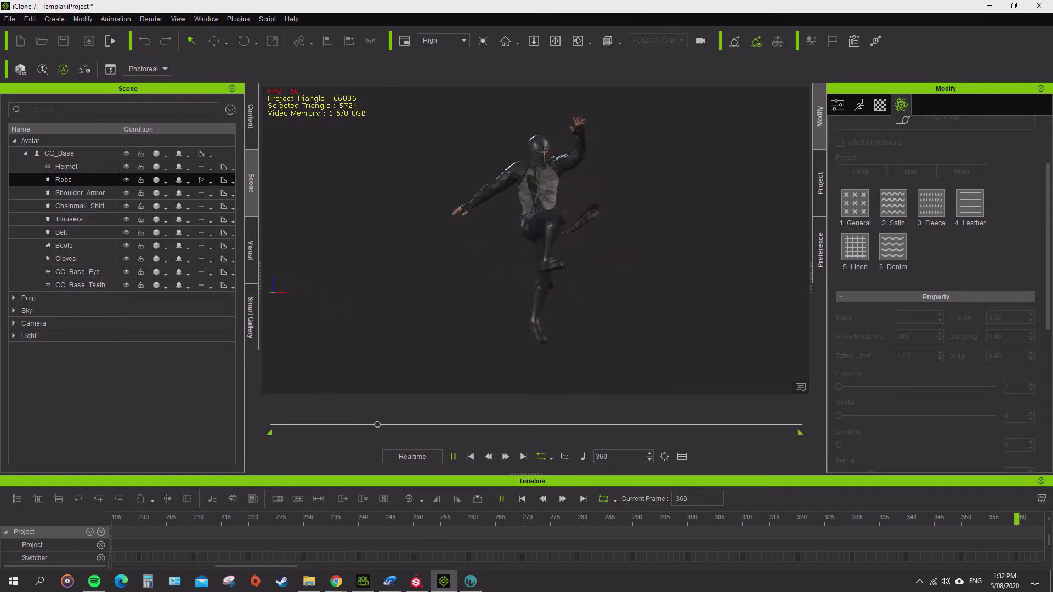
Stop the playback, return to frame 1, and apply the 4_Leather cloth preset to the Robe
{"action": "key", "text": "space"}
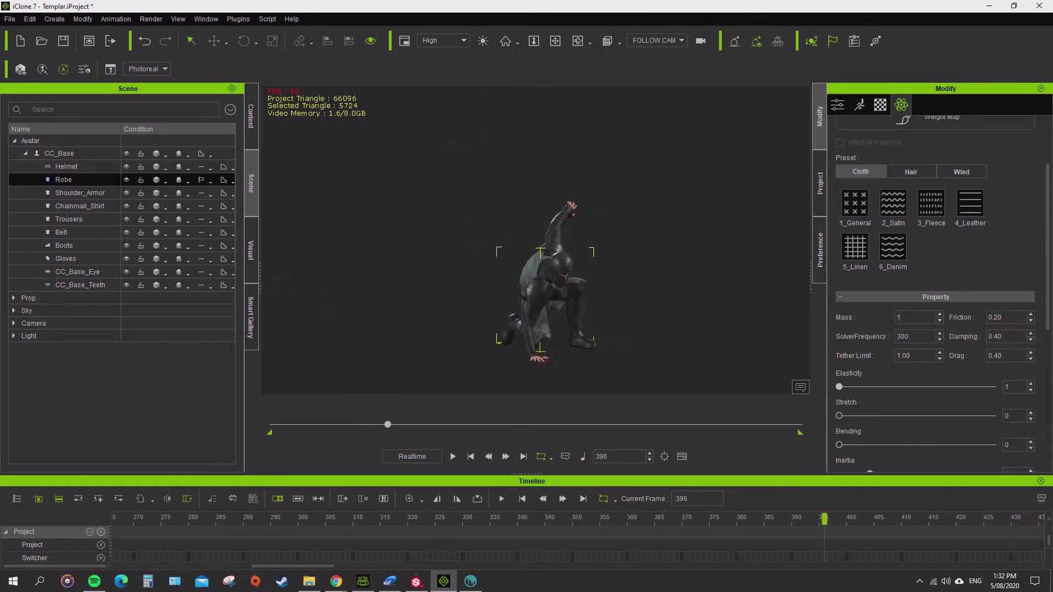
{"action": "key", "text": "comma"}
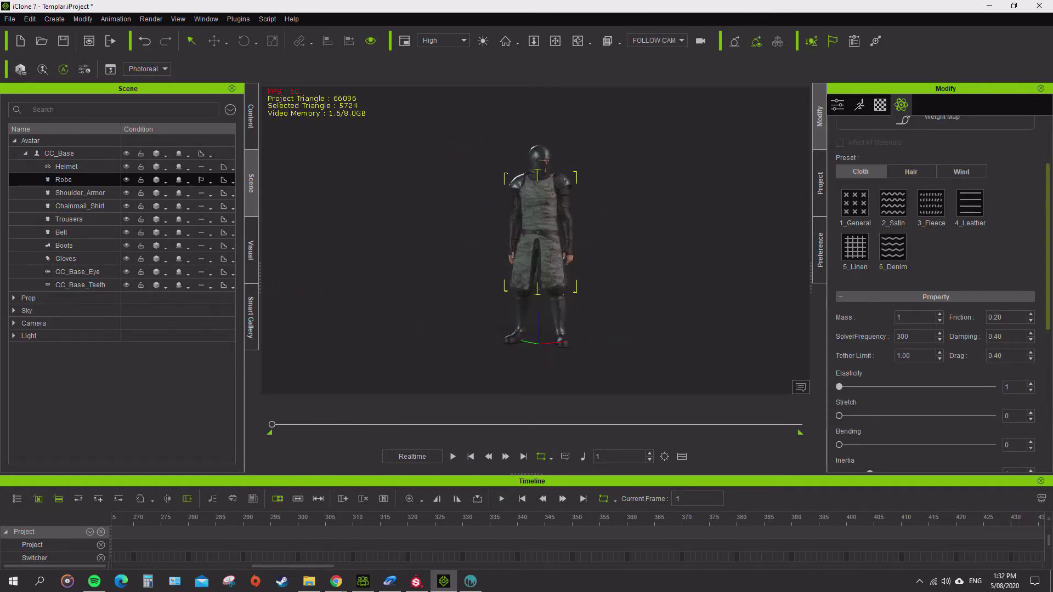
{"action": "scroll", "coordinate": [932, 165], "scroll_direction": "down", "scroll_amount": 2}
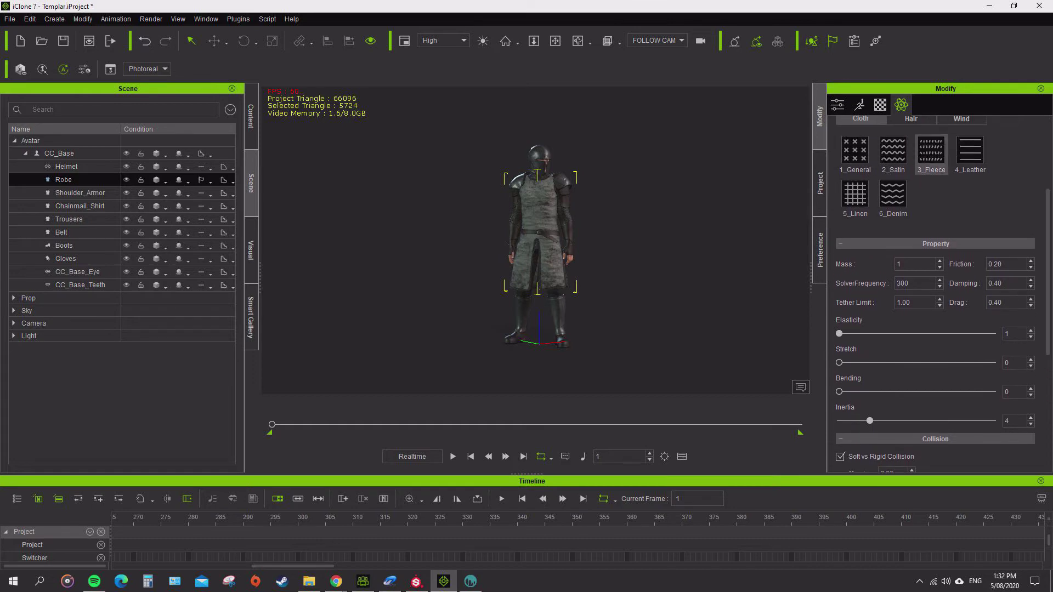
{"action": "left_click", "coordinate": [970, 154]}
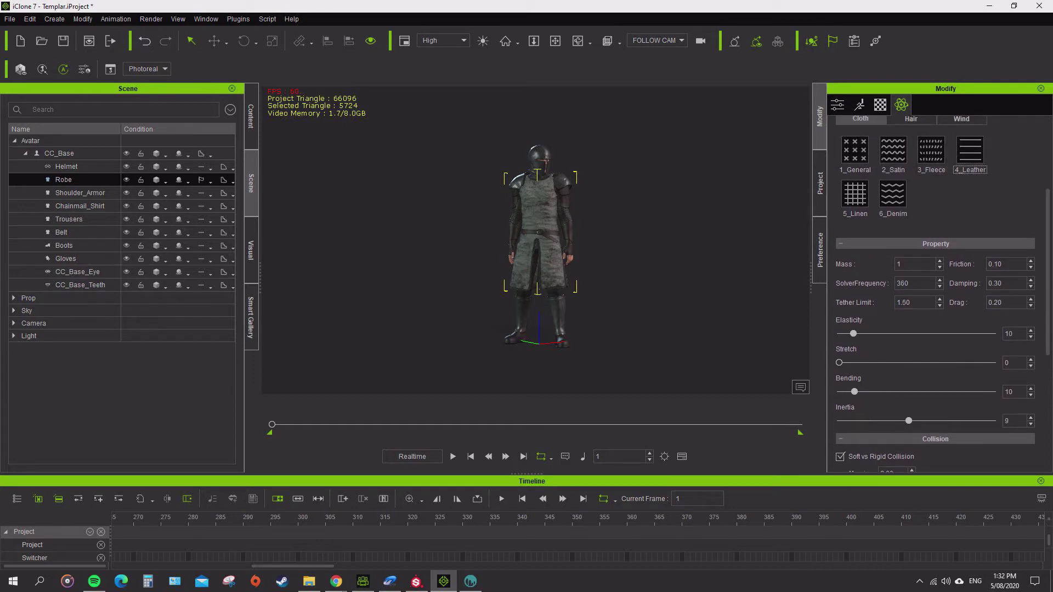
Test the Robe's leather settings by playing the animation, set Inertia to 2, and test again from frame 1
{"action": "key", "text": "space"}
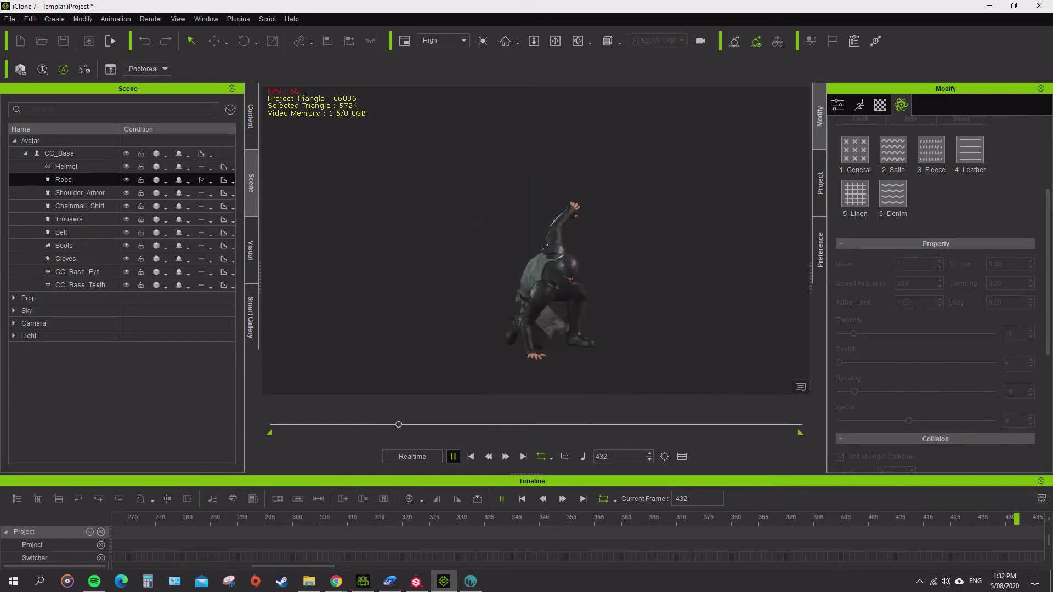
{"action": "key", "text": "space"}
{"action": "key", "text": "Home"}
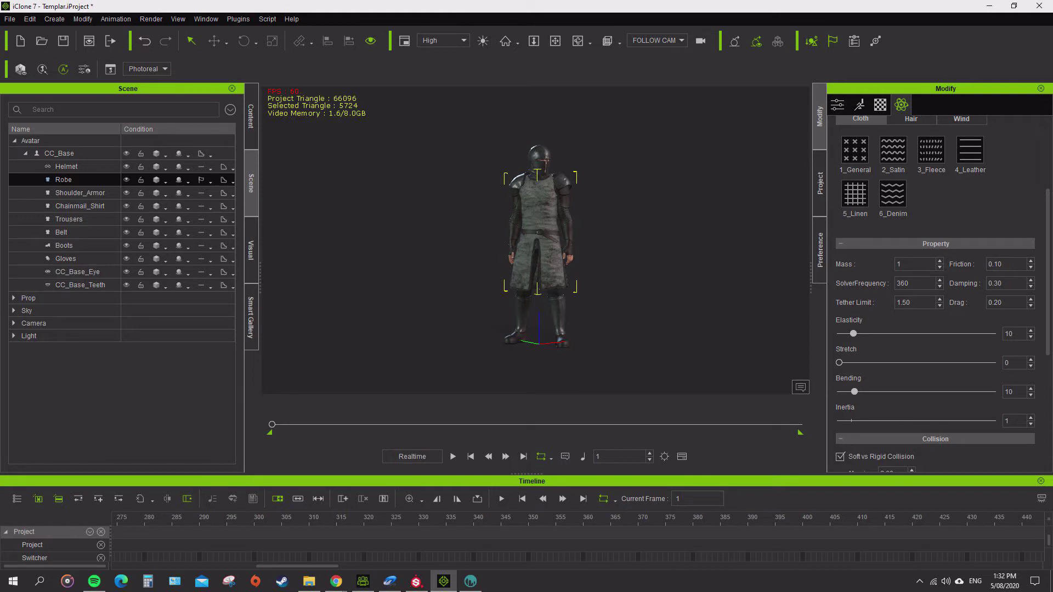
{"action": "key", "text": "space"}
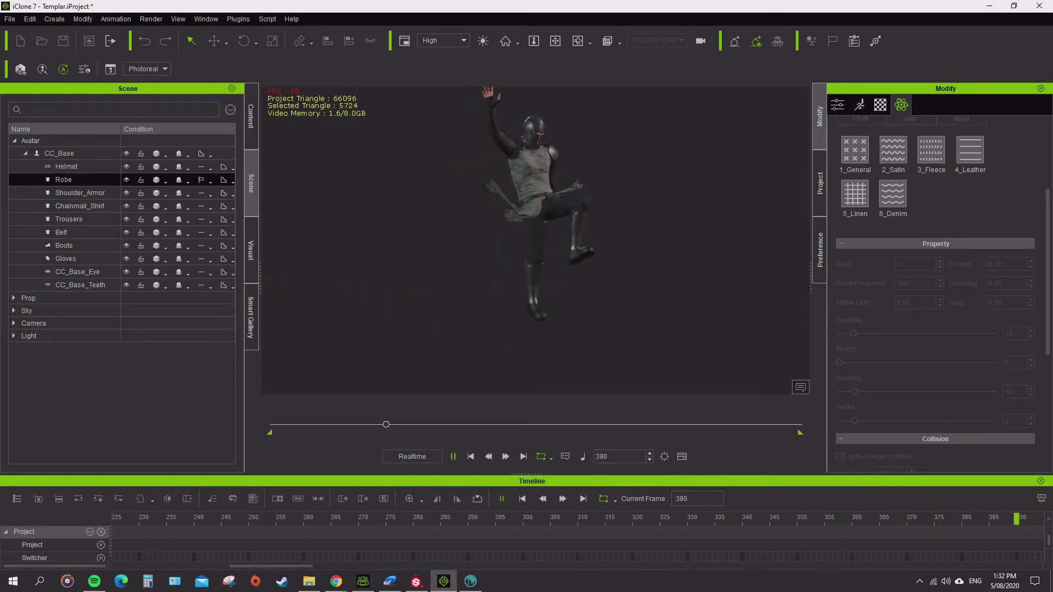
{"action": "key", "text": "space"}
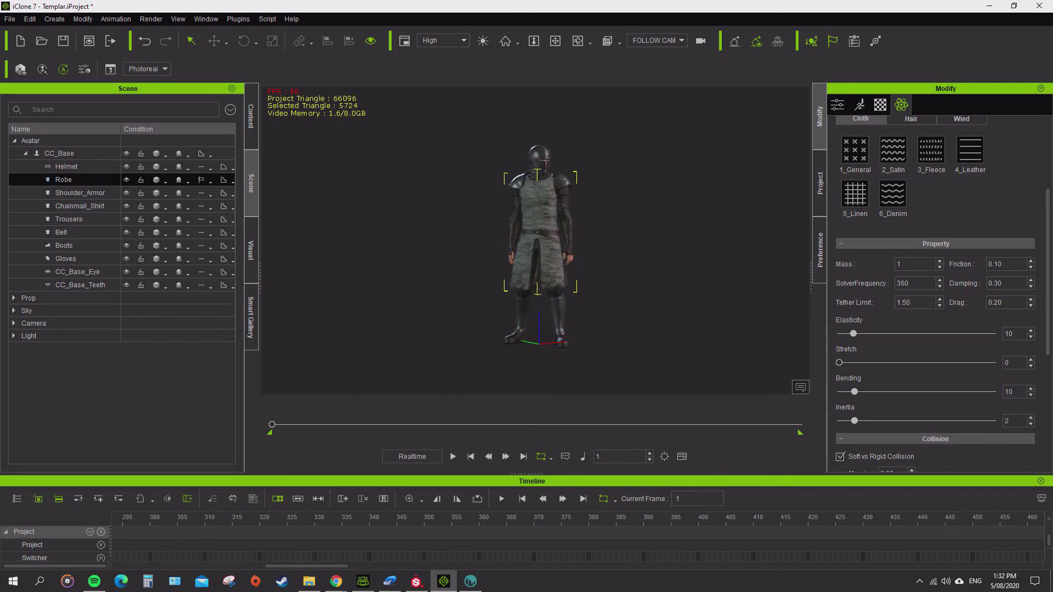
Apply the 6_Denim cloth preset to the Robe and test playback from frame 1 with Inertia at 1 and again at 14
{"action": "double_click", "coordinate": [892, 198]}
{"action": "key", "text": "space"}
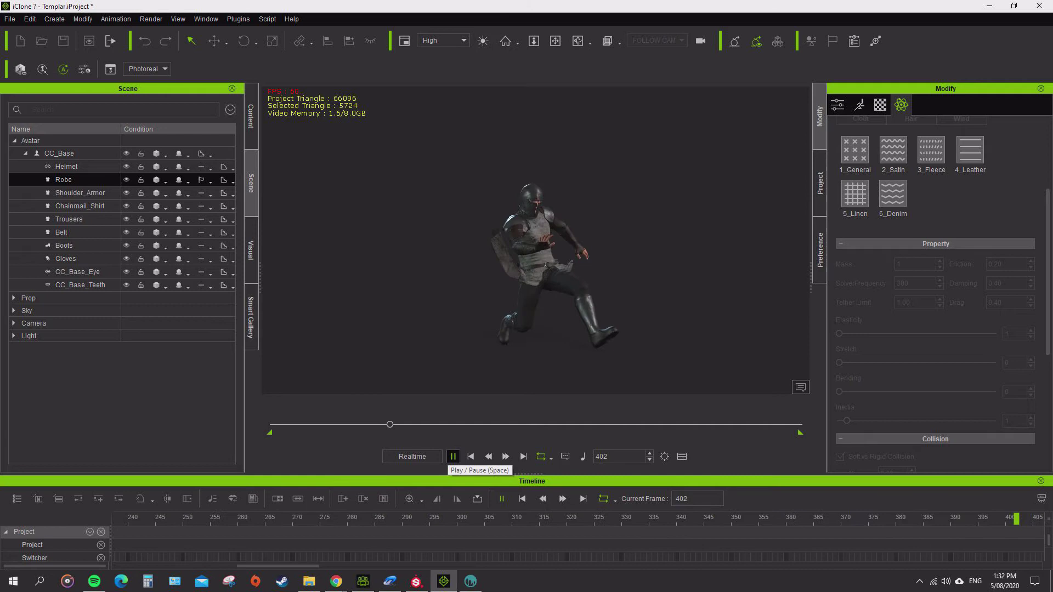
{"action": "key", "text": "space"}
{"action": "key", "text": "Home"}
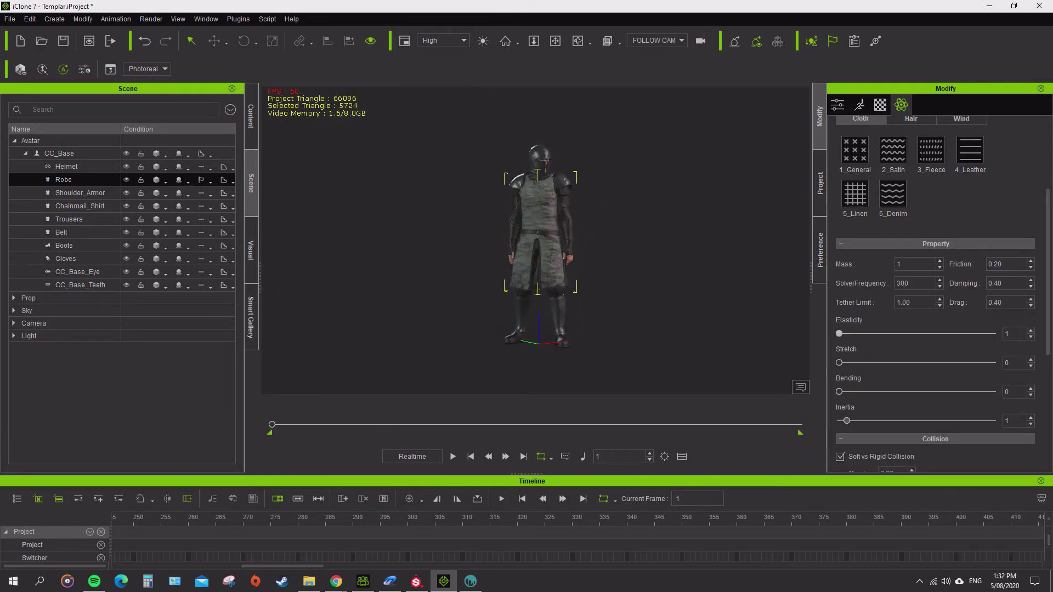
{"action": "left_click", "coordinate": [452, 457]}
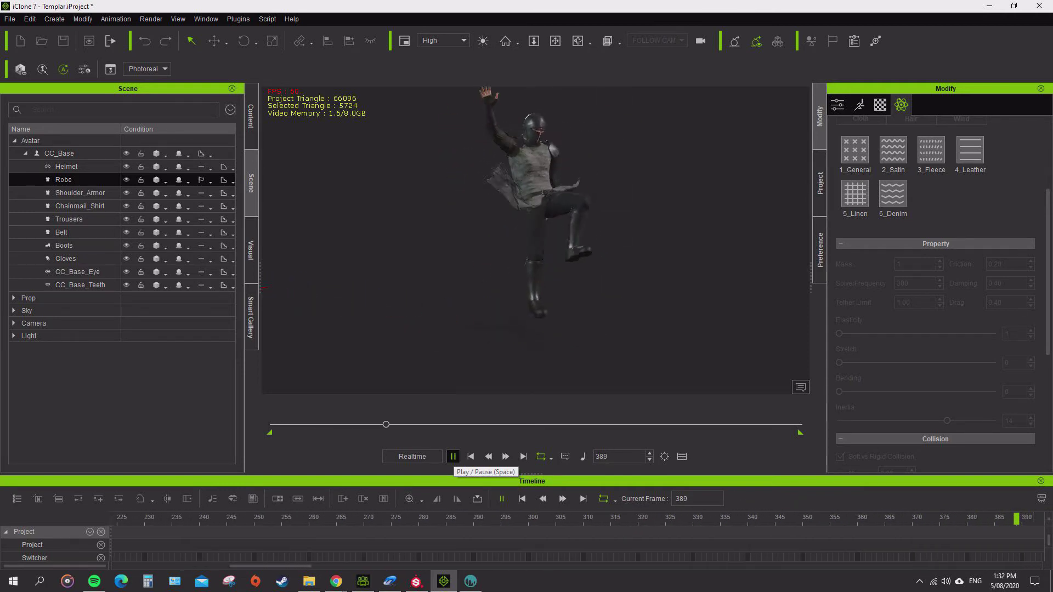
{"action": "left_click", "coordinate": [452, 456]}
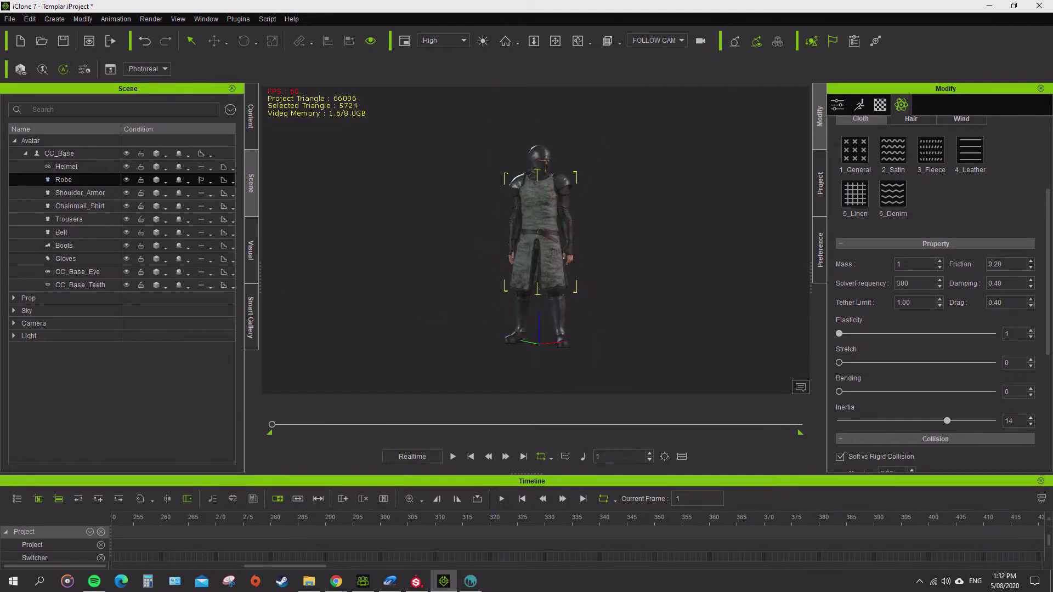
Apply the 1_General cloth preset to the Robe, test it by playing the animation, and return to frame 1
{"action": "left_click_drag", "start_coordinate": [1046, 272], "coordinate": [1047, 248]}
{"action": "left_click", "coordinate": [854, 199]}
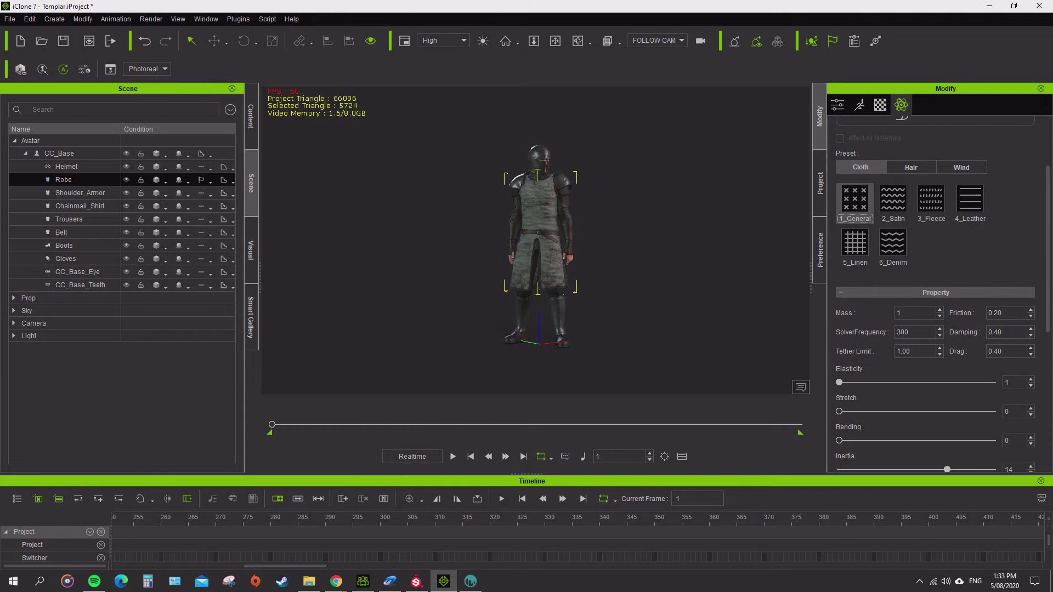
{"action": "left_click_drag", "start_coordinate": [1046, 250], "coordinate": [1047, 261]}
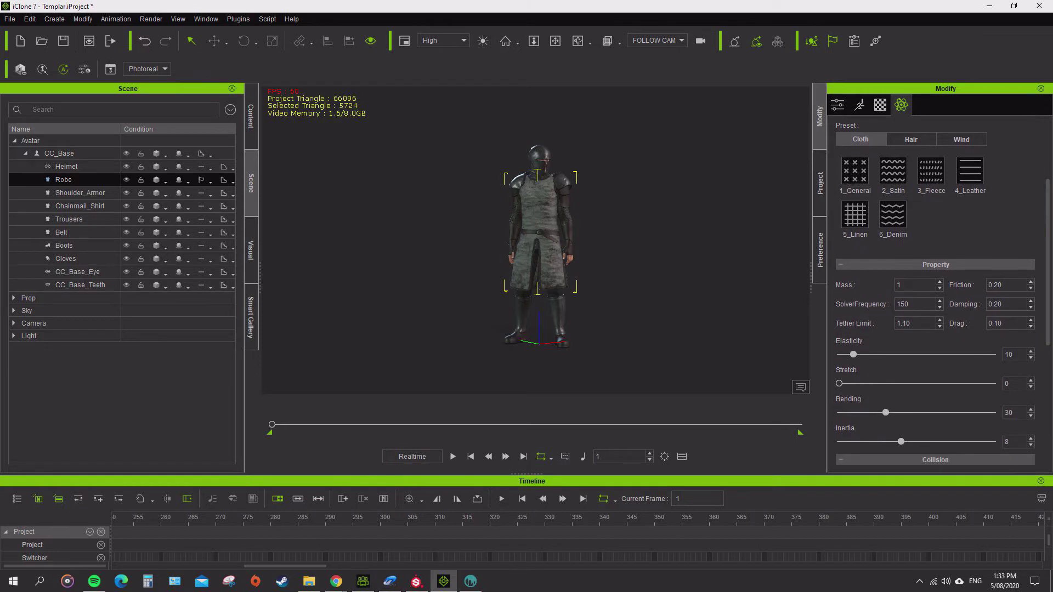
{"action": "key", "text": "space"}
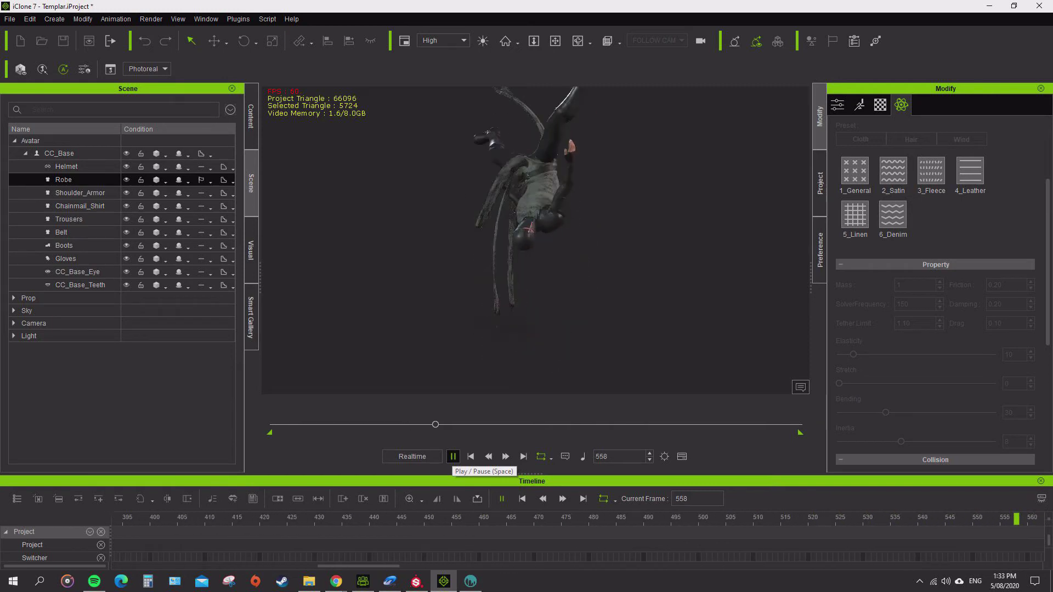
{"action": "left_click", "coordinate": [453, 456]}
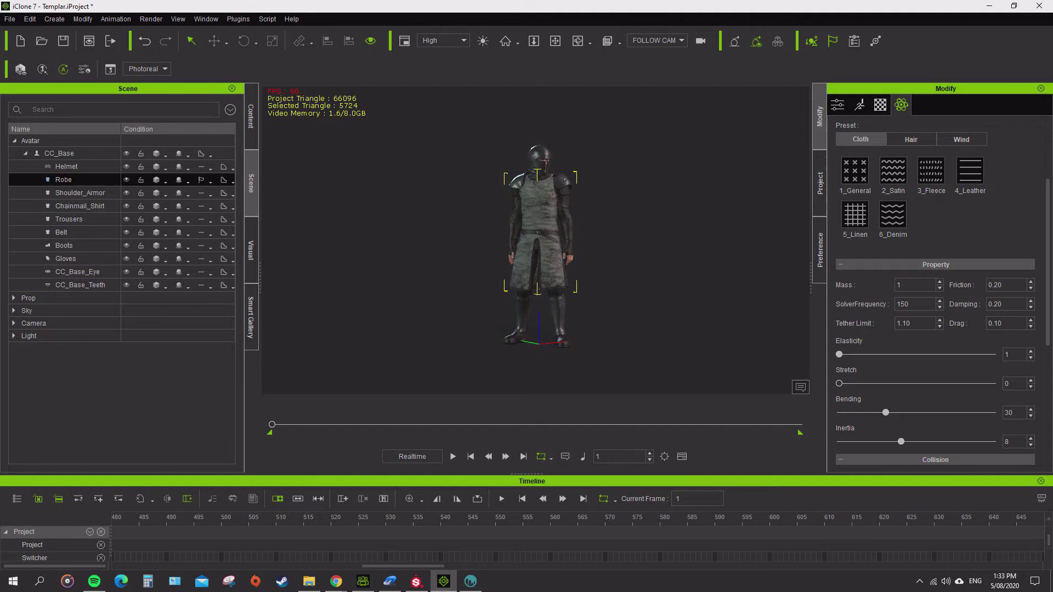
Test the Robe's movement with Elasticity set to 1 and again with Bending set to 0, returning to frame 1
{"action": "key", "text": "space"}
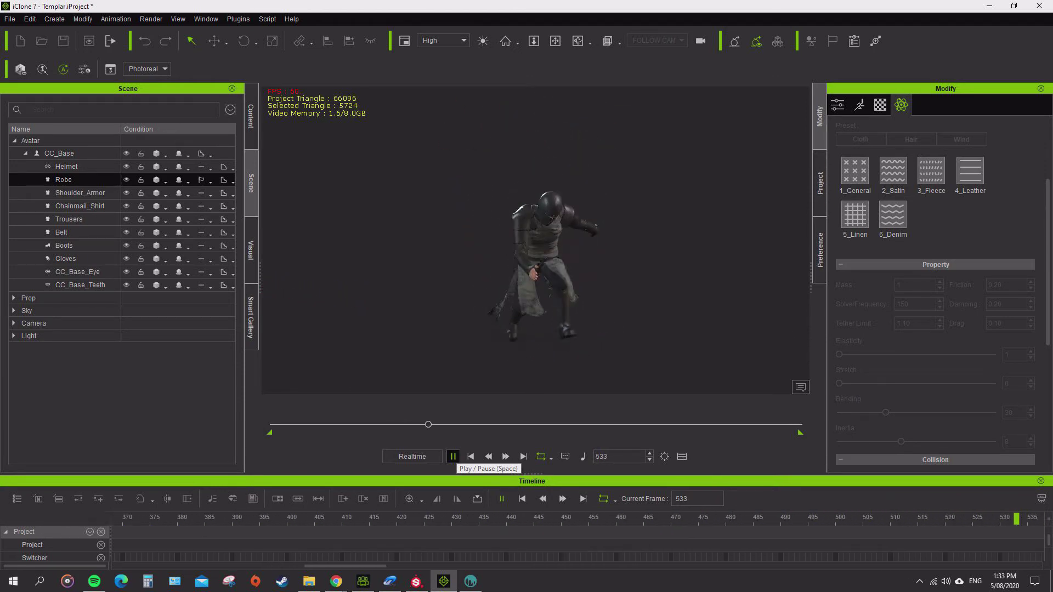
{"action": "left_click", "coordinate": [453, 456]}
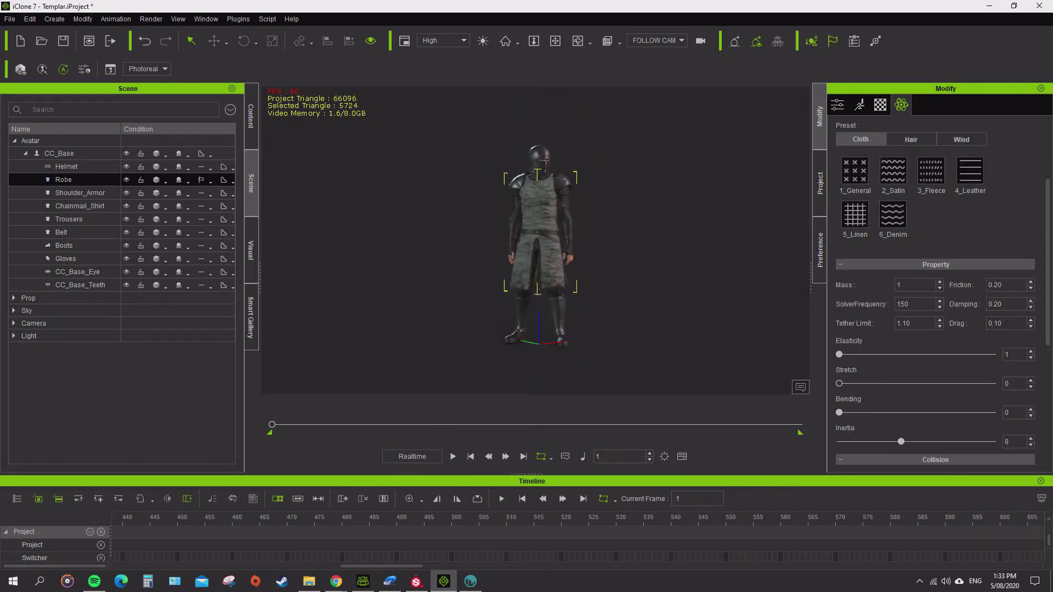
{"action": "left_click", "coordinate": [453, 456]}
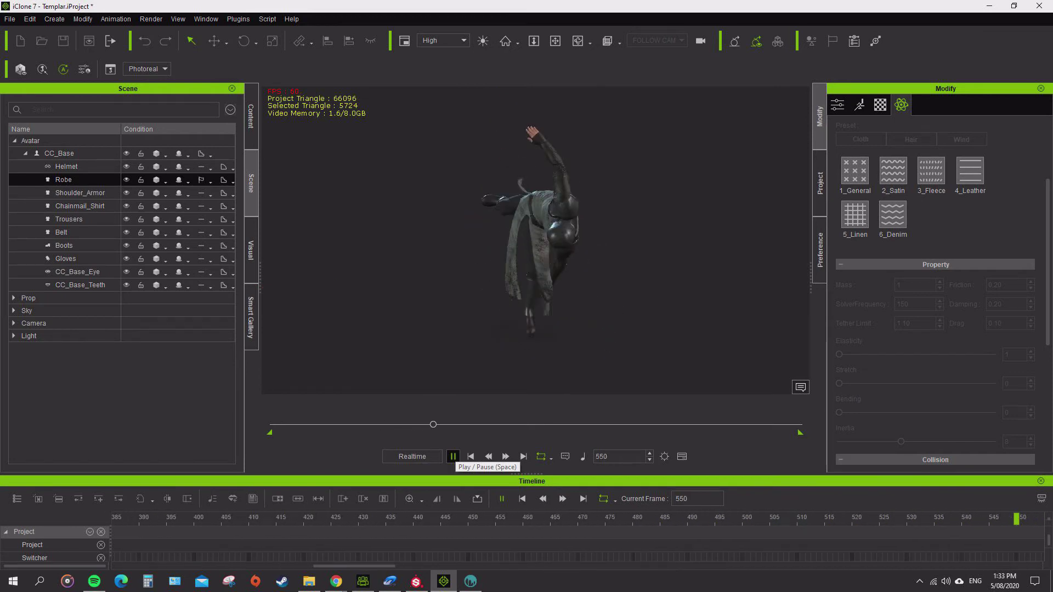
{"action": "left_click", "coordinate": [453, 456]}
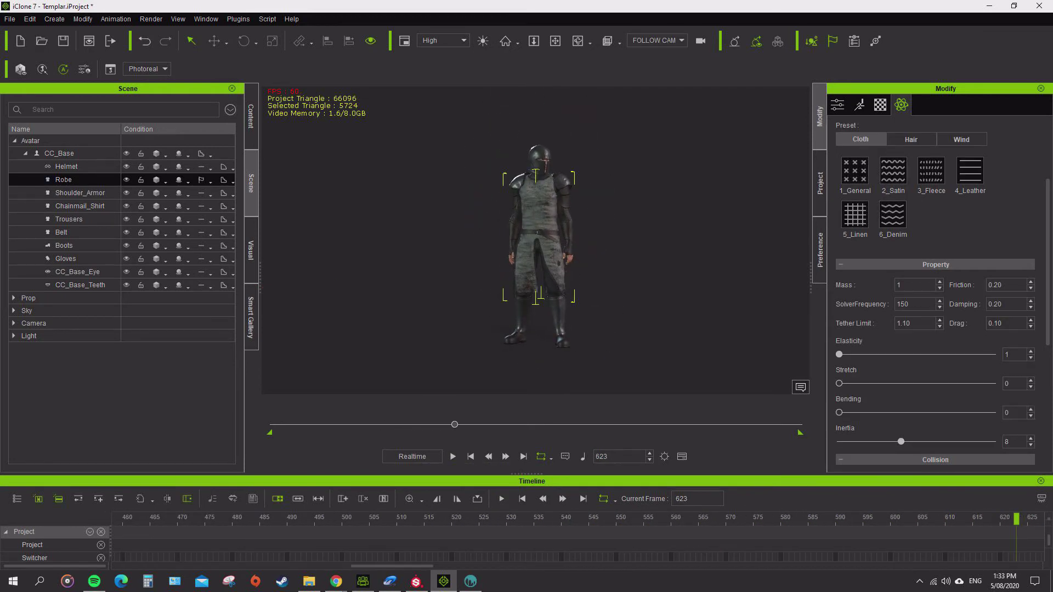
{"action": "left_click_drag", "start_coordinate": [454, 424], "coordinate": [271, 425]}
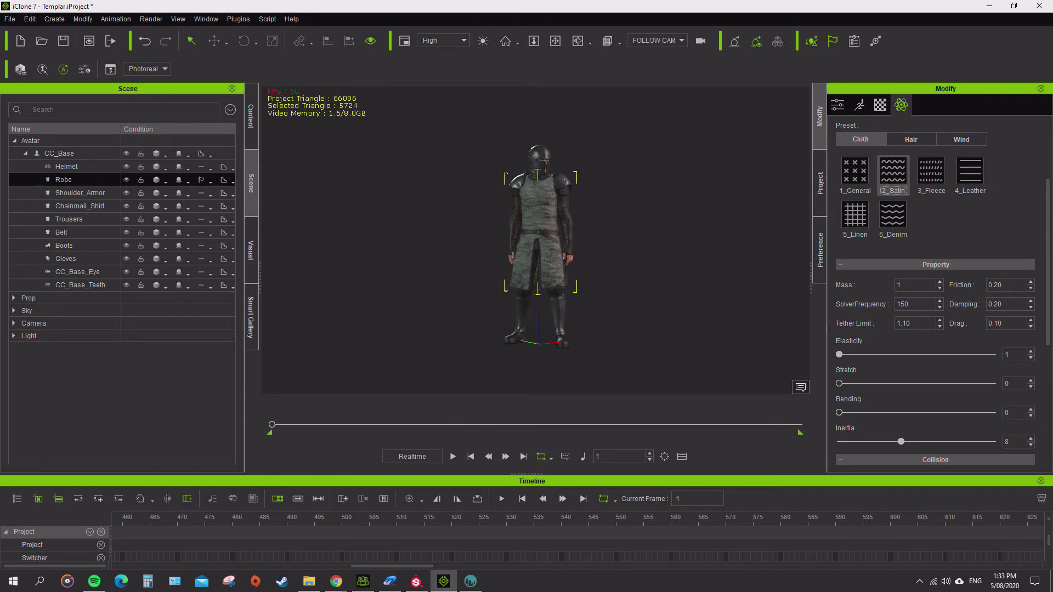
Set the Robe's SolverFrequency to 180, Damping to 0.40, Drag to 0.00 and Inertia to 0, and test the animation from frame 1
{"action": "left_click", "coordinate": [970, 174]}
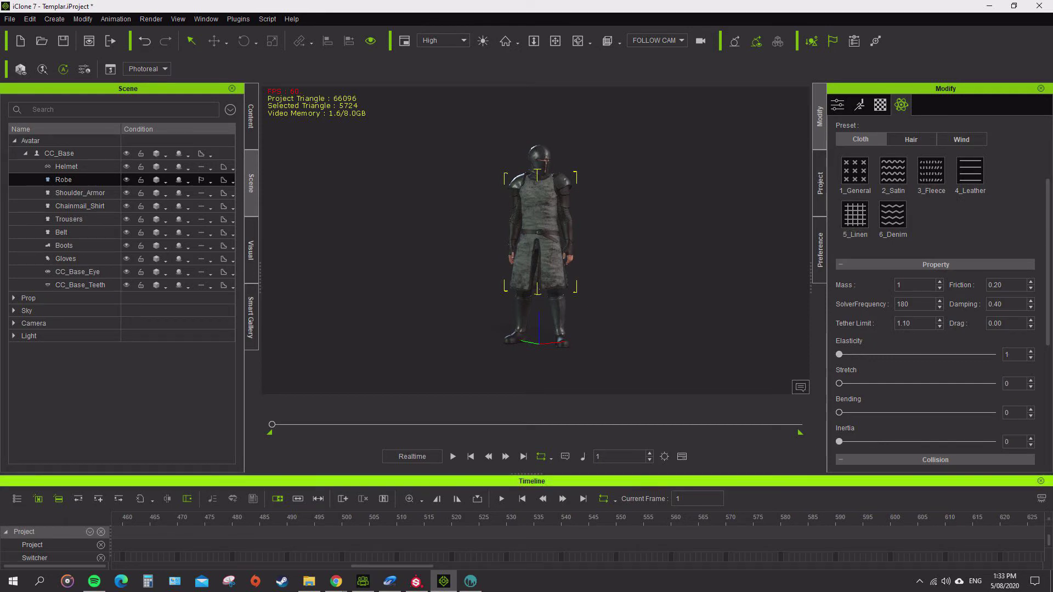
{"action": "key", "text": "space"}
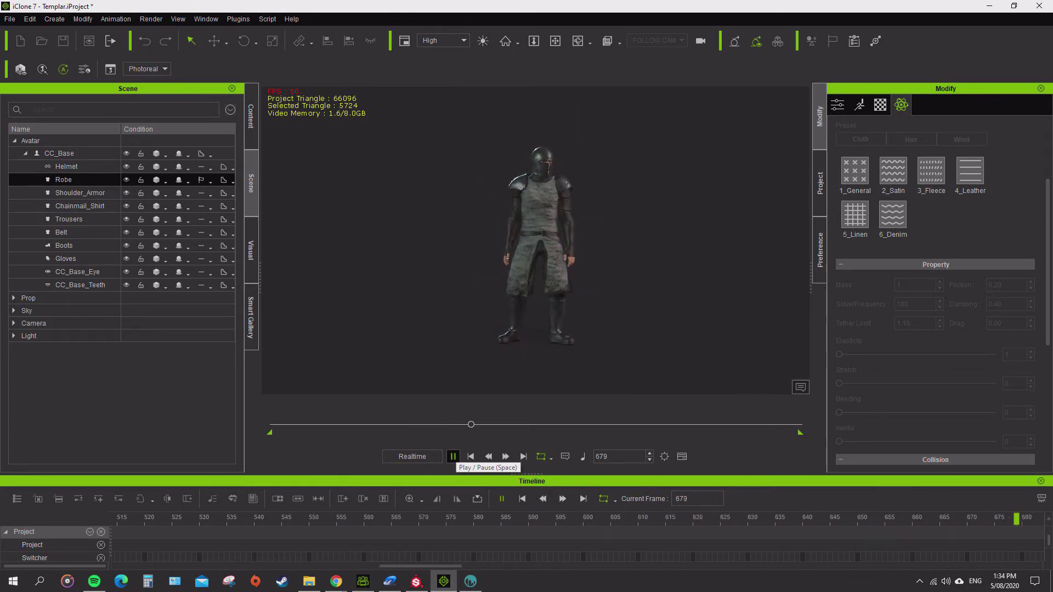
{"action": "left_click", "coordinate": [453, 456]}
{"action": "left_click_drag", "start_coordinate": [487, 425], "coordinate": [271, 424]}
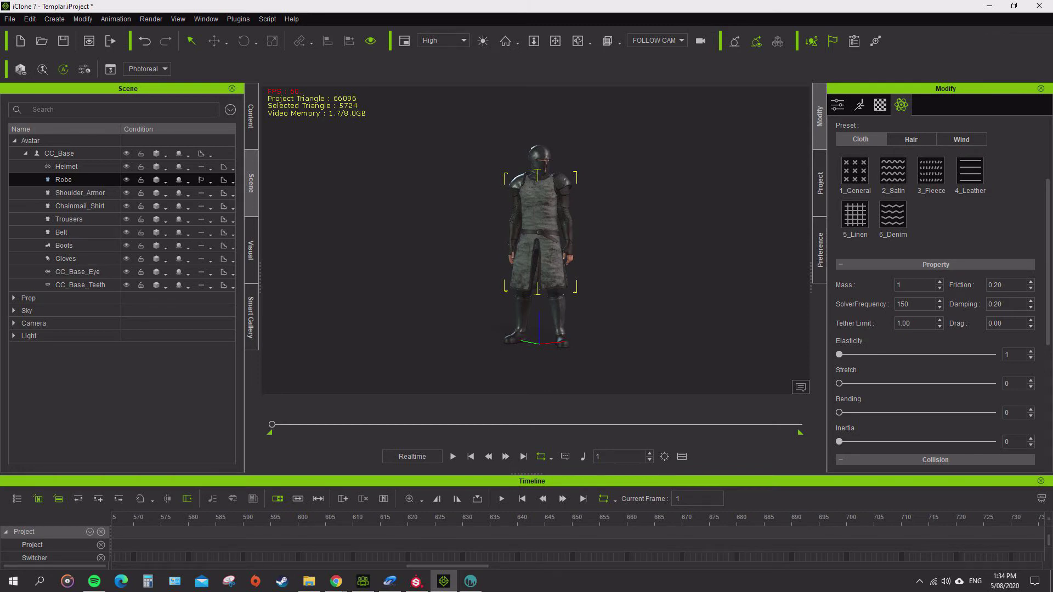
Set the Robe's SolverFrequency to 150, Damping to 0.20 and Tether Limit to 1.00, play the animation, and return to frame 1
{"action": "left_click", "coordinate": [453, 456]}
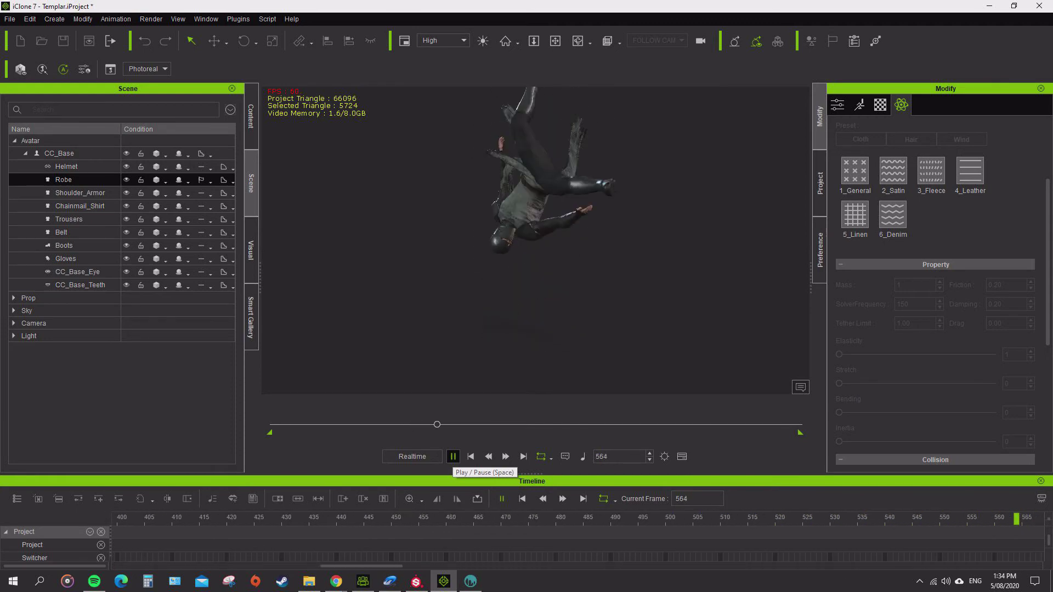
{"action": "left_click", "coordinate": [453, 456]}
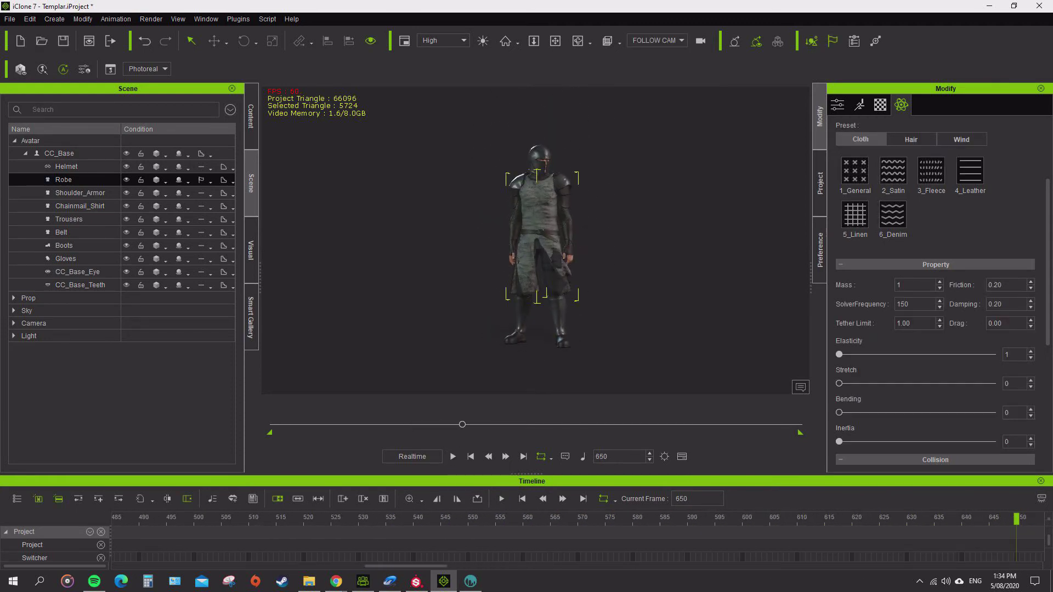
{"action": "left_click_drag", "start_coordinate": [462, 424], "coordinate": [272, 425]}
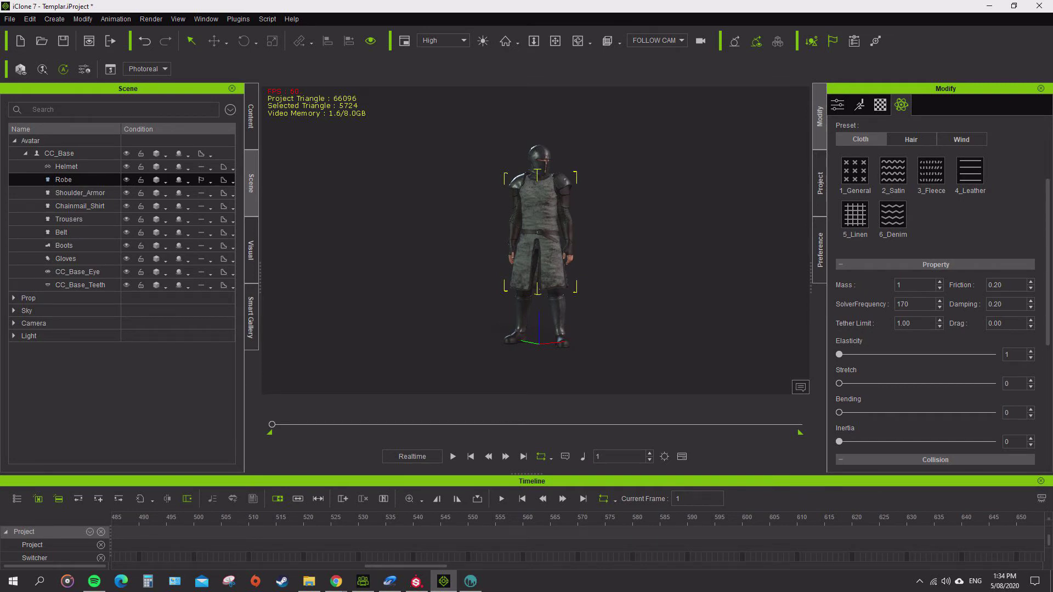
Set the Robe's SolverFrequency to 170 and Tether Limit to 1.20, and test the cloth by playing the animation from frame 1
{"action": "left_click", "coordinate": [453, 456]}
{"action": "key", "text": "space"}
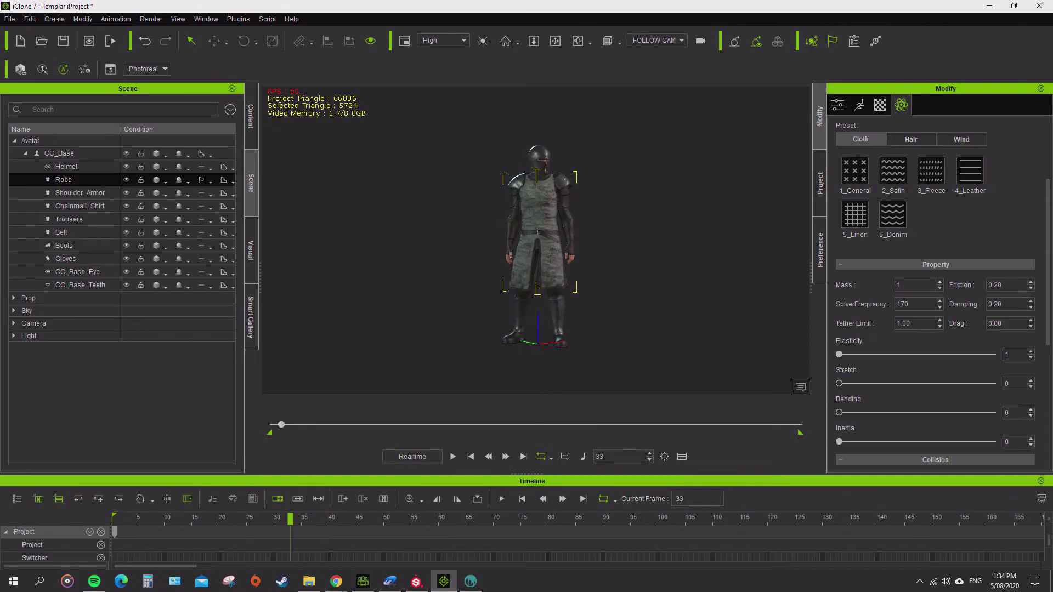
{"action": "key", "text": "Home"}
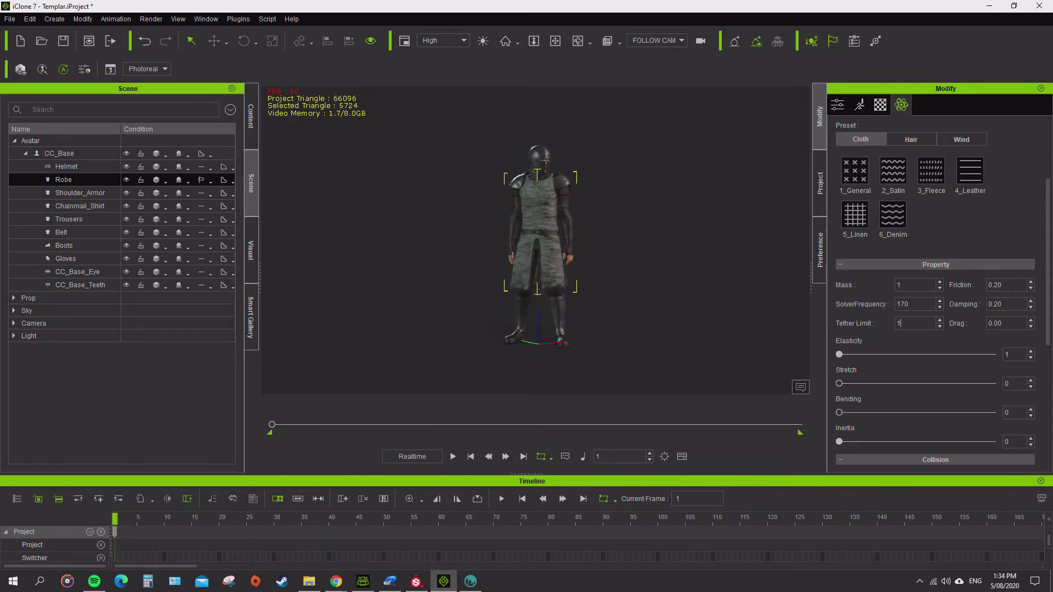
{"action": "left_click", "coordinate": [453, 456]}
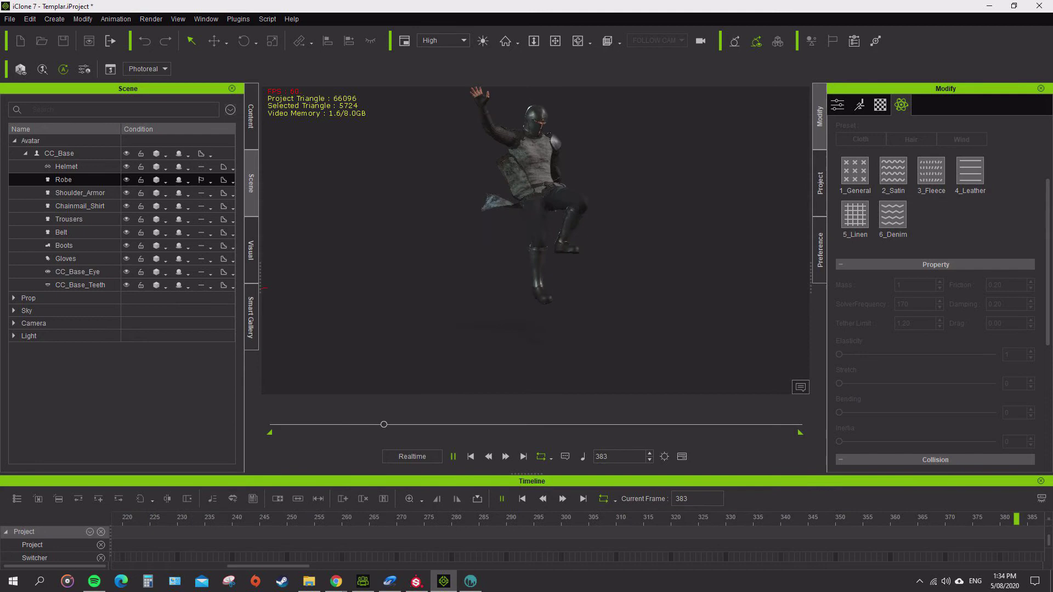
{"action": "key", "text": "space"}
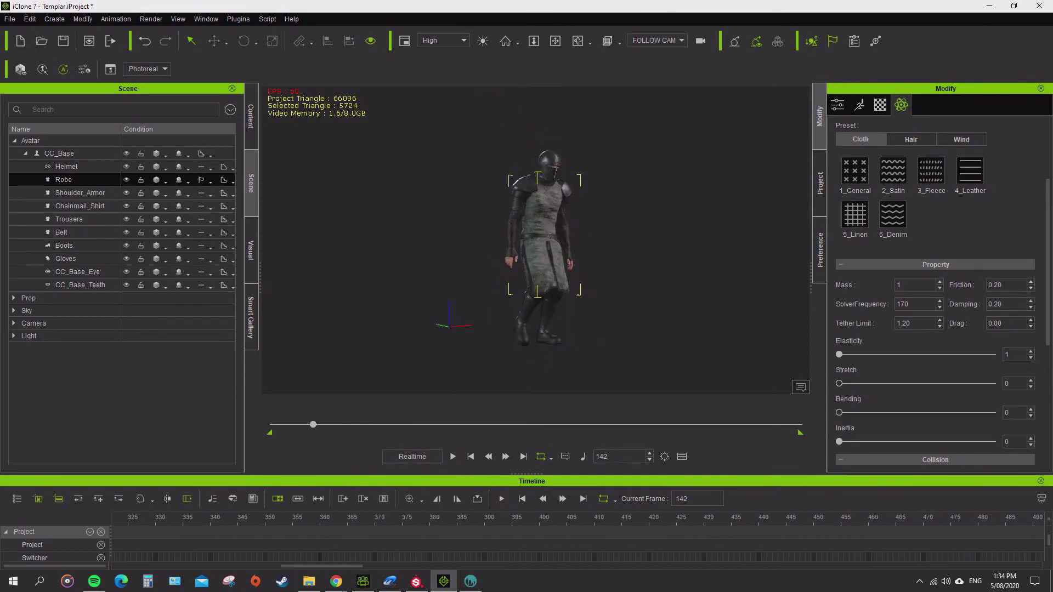
Set the Robe weight map's brightness to -5 and play the animation from frame 1 to check the cloth movement
{"action": "scroll", "coordinate": [935, 274], "scroll_direction": "up", "scroll_amount": 3}
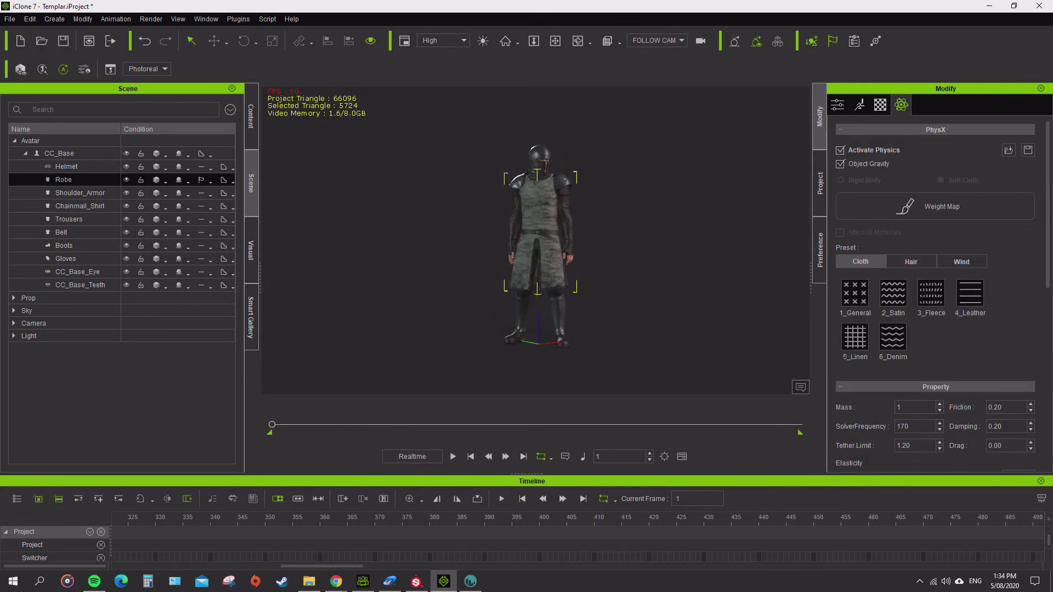
{"action": "left_click", "coordinate": [934, 206]}
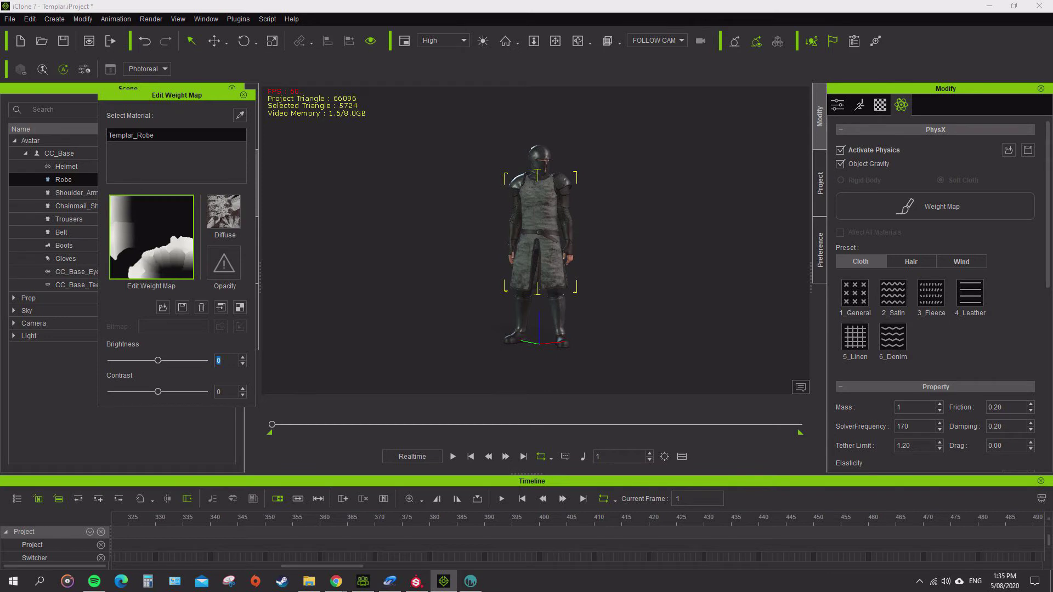
{"action": "type", "text": "-5"}
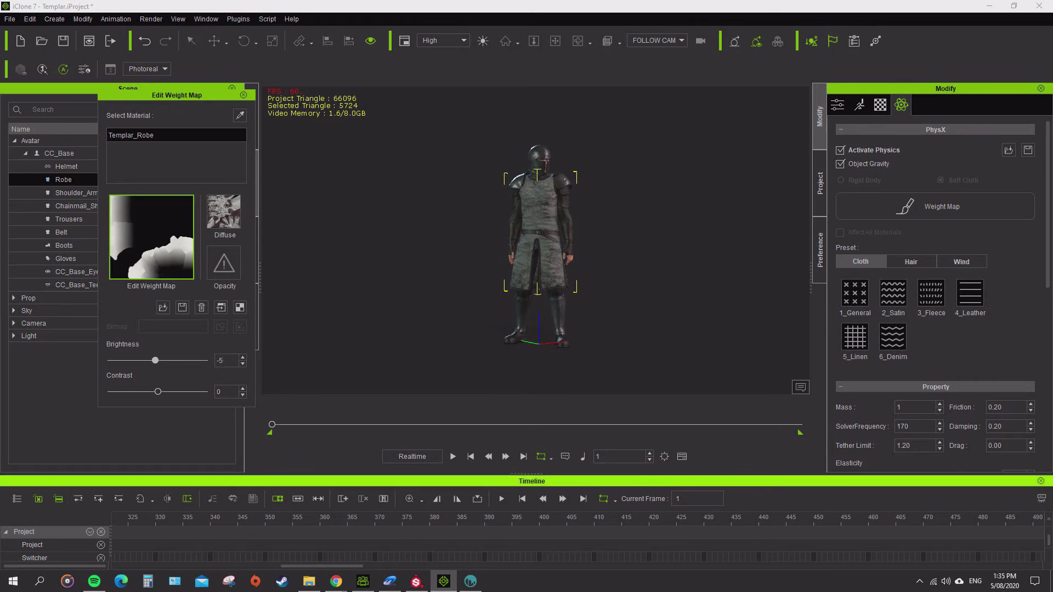
{"action": "key", "text": "space"}
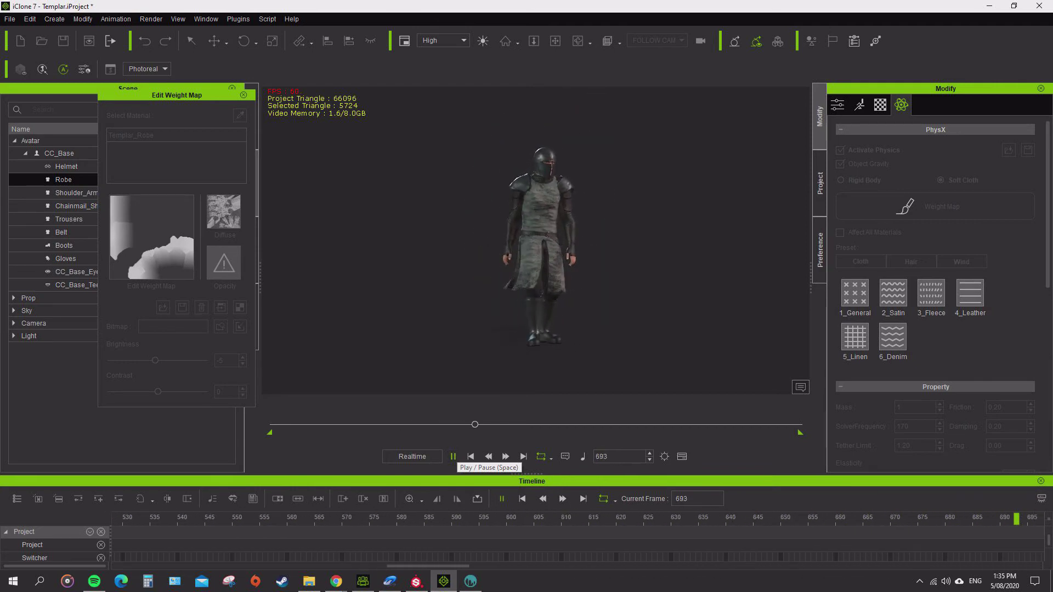
Stop the playback, return the animation to frame 1, and open the Collision Shape editor for the CC_Base avatar
{"action": "key", "text": "space"}
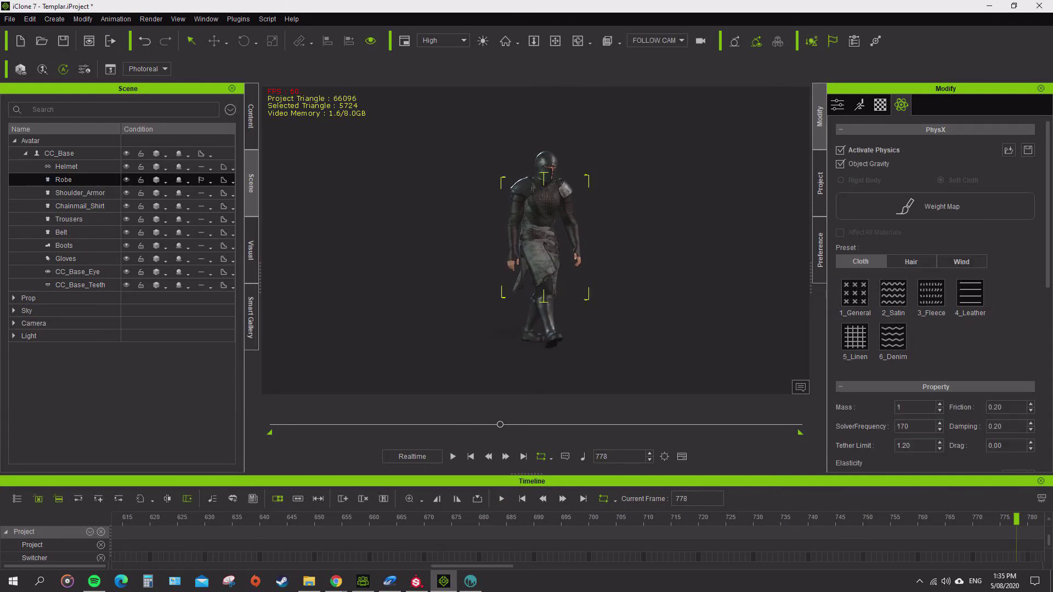
{"action": "left_click_drag", "start_coordinate": [500, 425], "coordinate": [271, 424]}
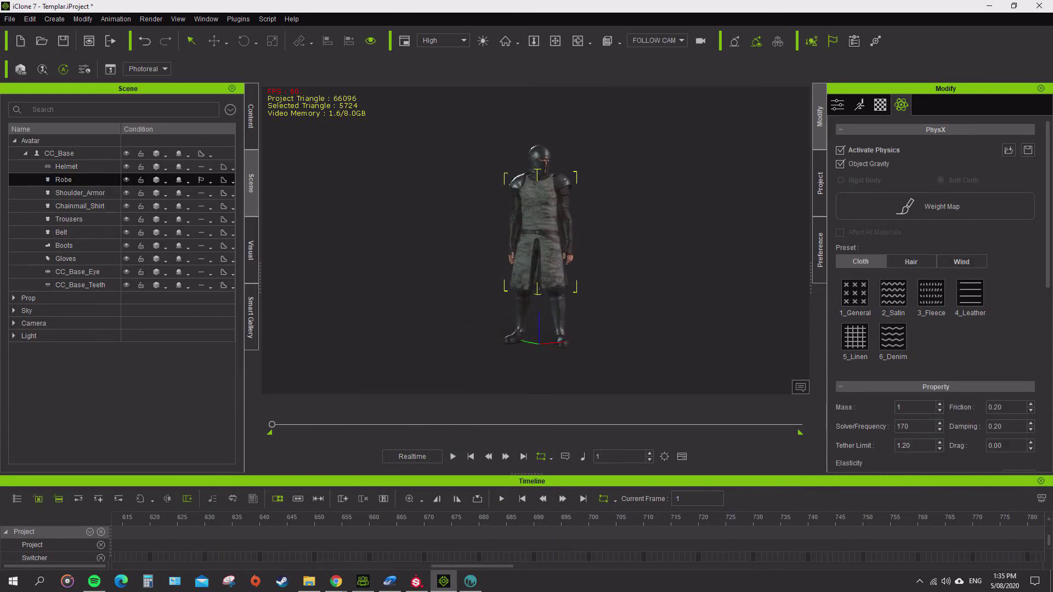
{"action": "left_click", "coordinate": [59, 153]}
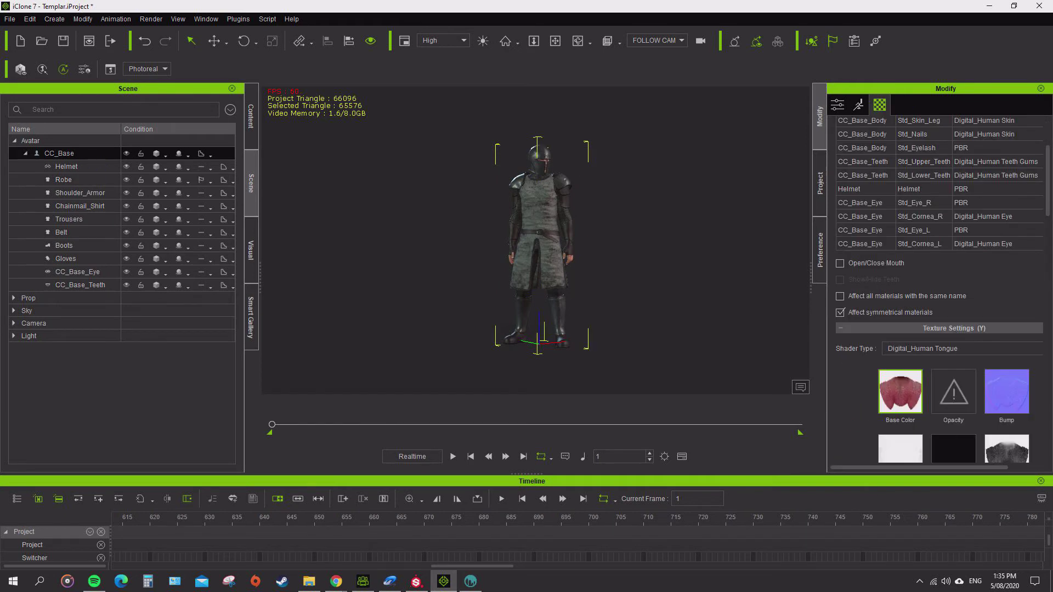
{"action": "left_click", "coordinate": [837, 105]}
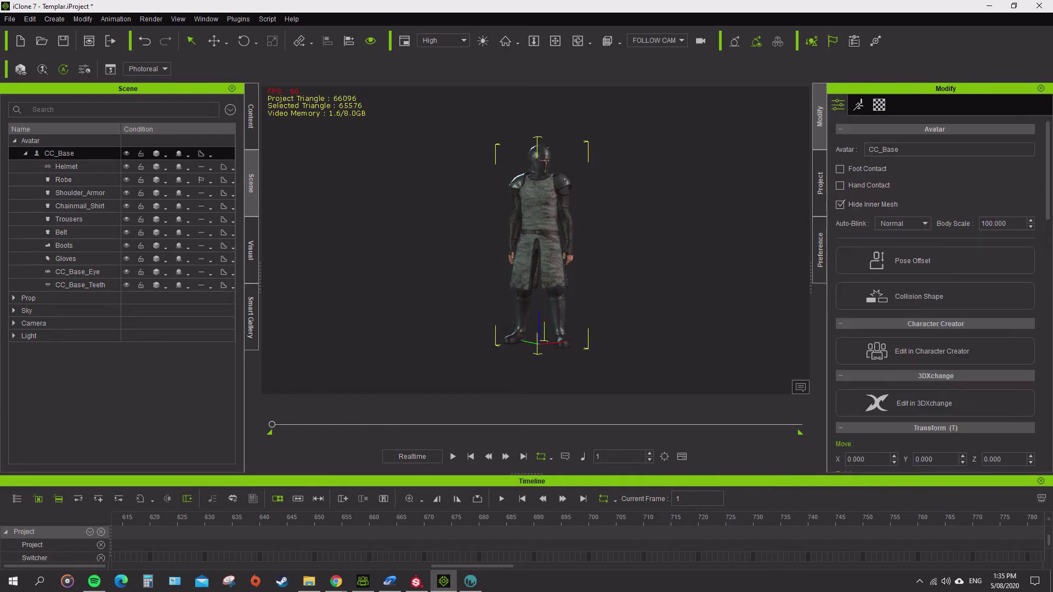
{"action": "left_click", "coordinate": [251, 116]}
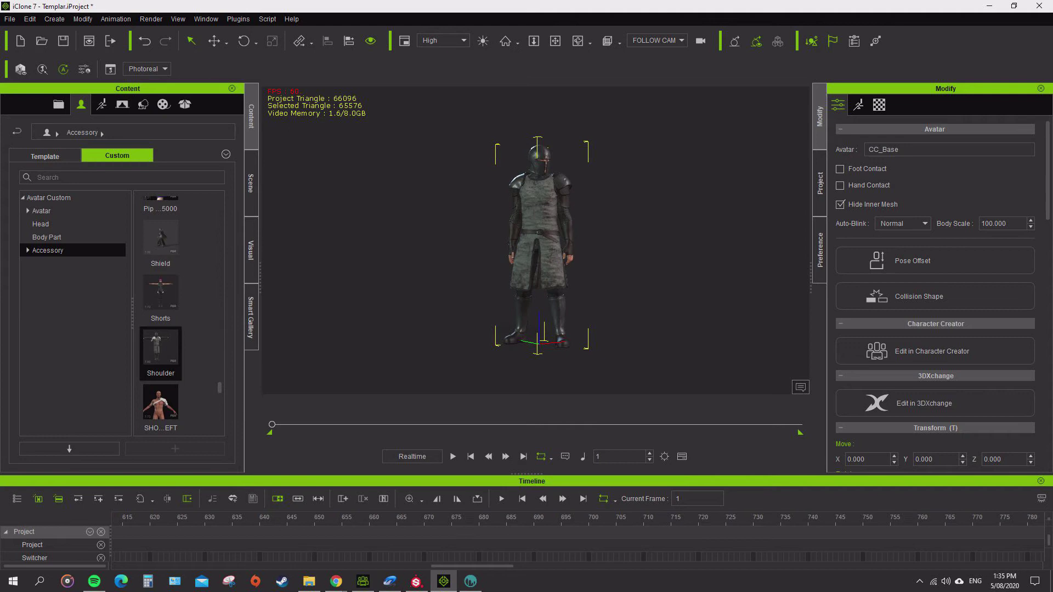
{"action": "left_click", "coordinate": [250, 183]}
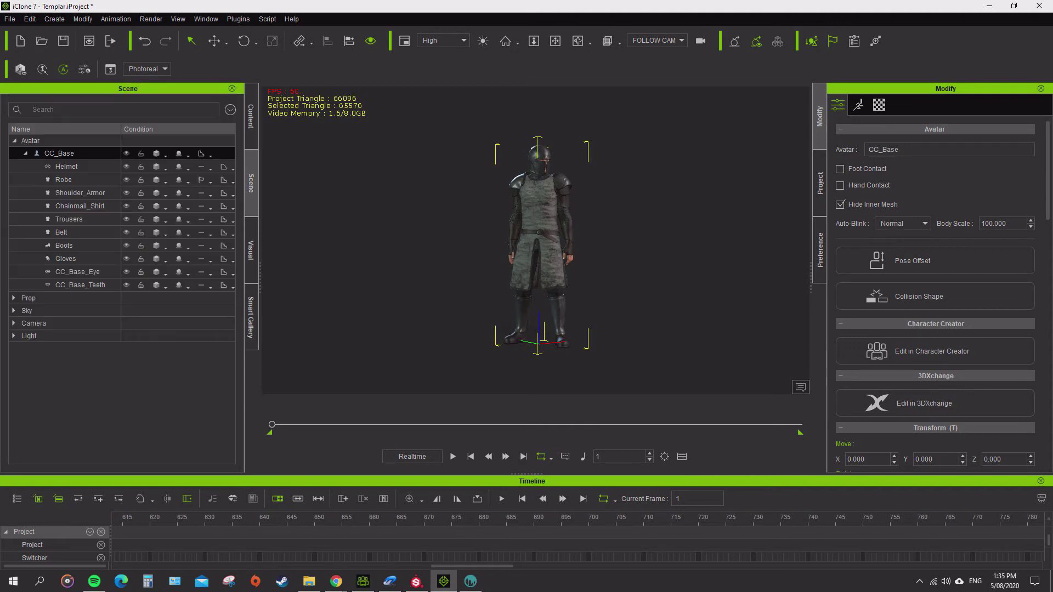
{"action": "left_click", "coordinate": [858, 104]}
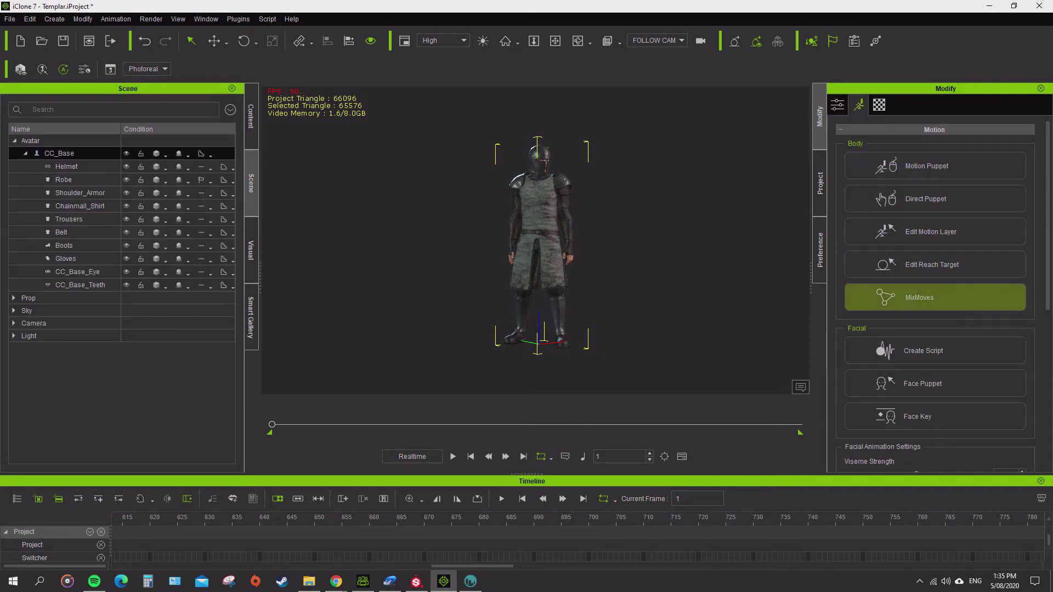
{"action": "mouse_move", "coordinate": [1047, 274]}
{"action": "left_mouse_down"}
{"action": "mouse_move", "coordinate": [1047, 296]}
{"action": "mouse_move", "coordinate": [1046, 275]}
{"action": "left_mouse_up"}
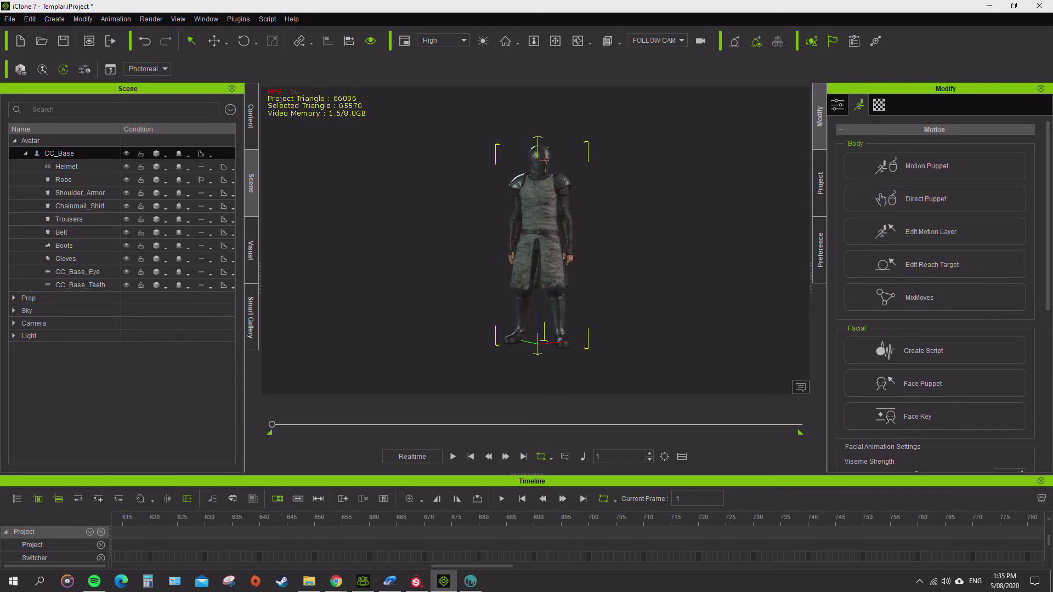
{"action": "left_click", "coordinate": [837, 105]}
{"action": "left_click", "coordinate": [918, 296]}
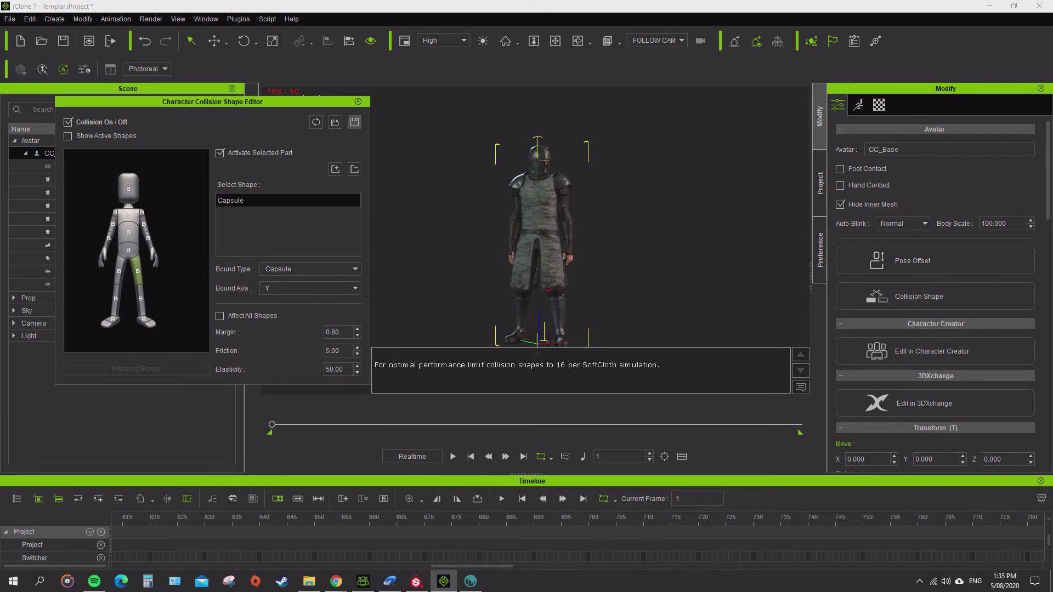
Load the Natalie custom collision shape profile from the Reallusion Template folder
{"action": "left_click", "coordinate": [335, 122]}
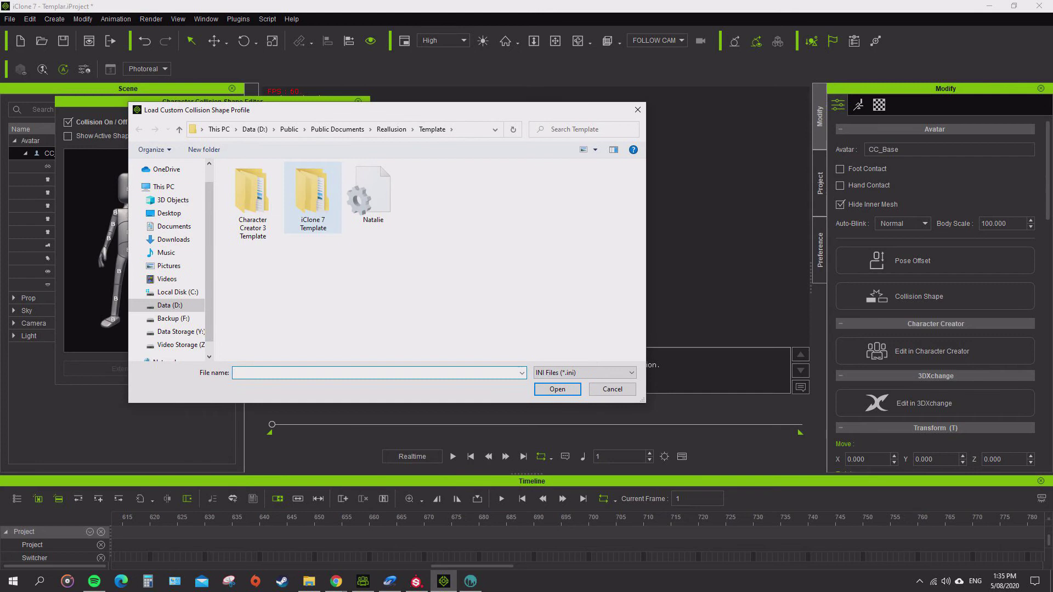
{"action": "double_click", "coordinate": [313, 198]}
{"action": "left_click", "coordinate": [140, 129]}
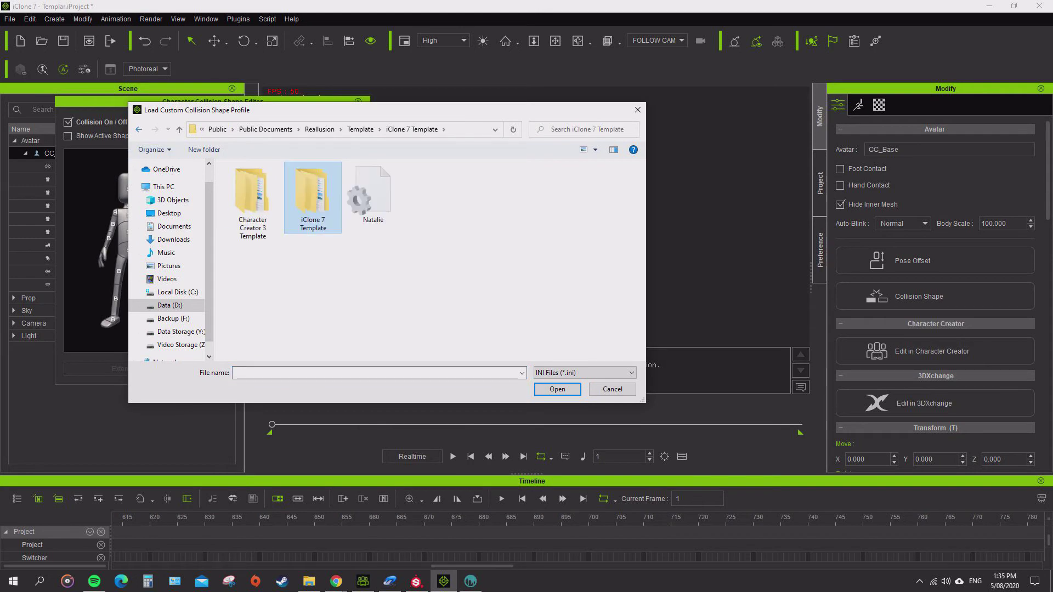
{"action": "left_click", "coordinate": [373, 193]}
{"action": "key", "text": "Return"}
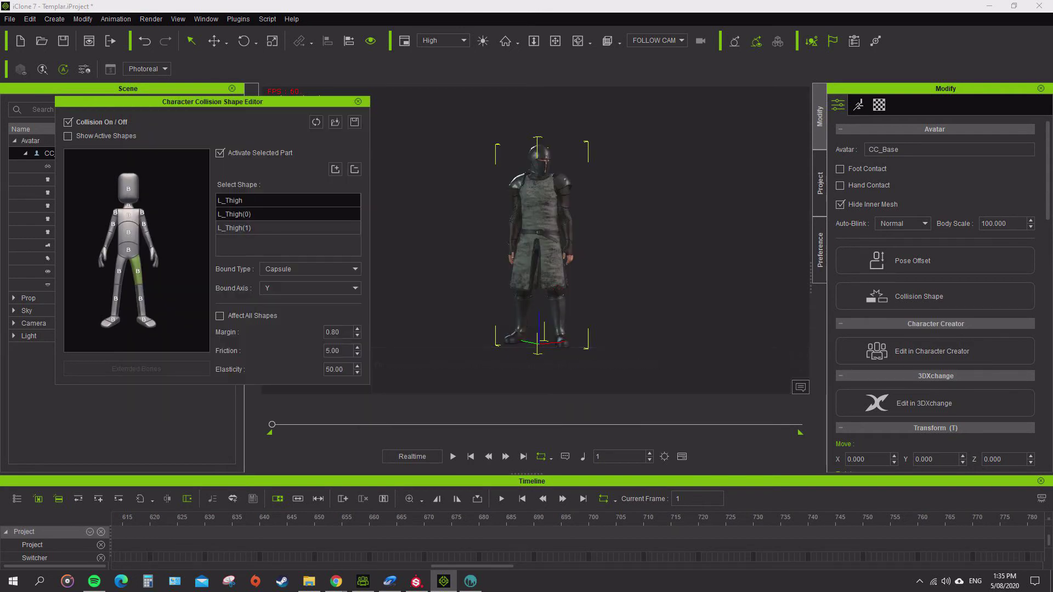
Play the animation to test the loaded collision shapes, return to frame 1, and undo the profile load
{"action": "left_click", "coordinate": [453, 456]}
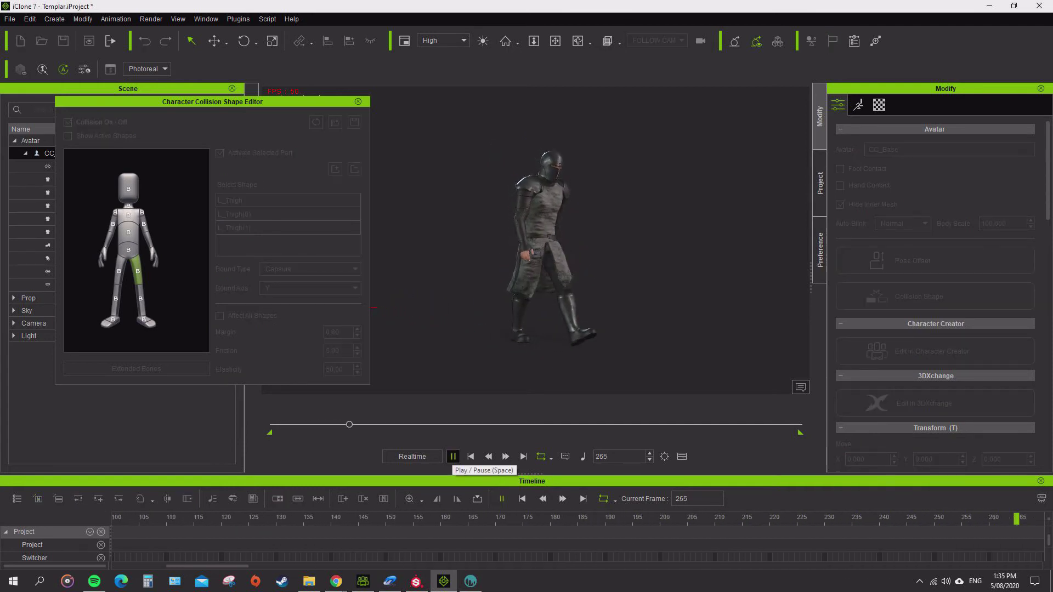
{"action": "left_click", "coordinate": [453, 456]}
{"action": "left_click_drag", "start_coordinate": [366, 424], "coordinate": [271, 424]}
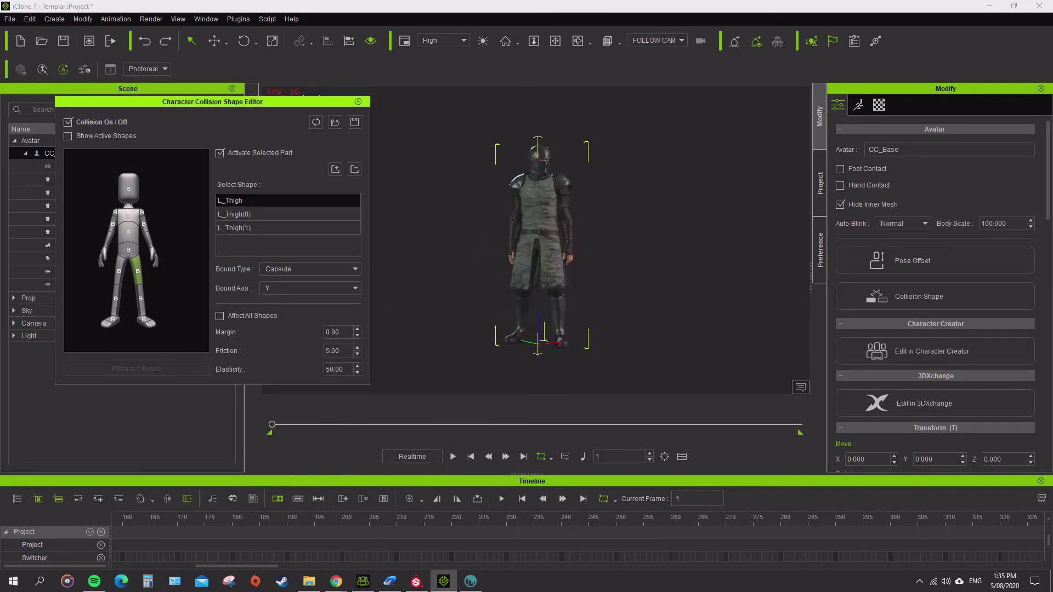
{"action": "key", "text": "ctrl+z"}
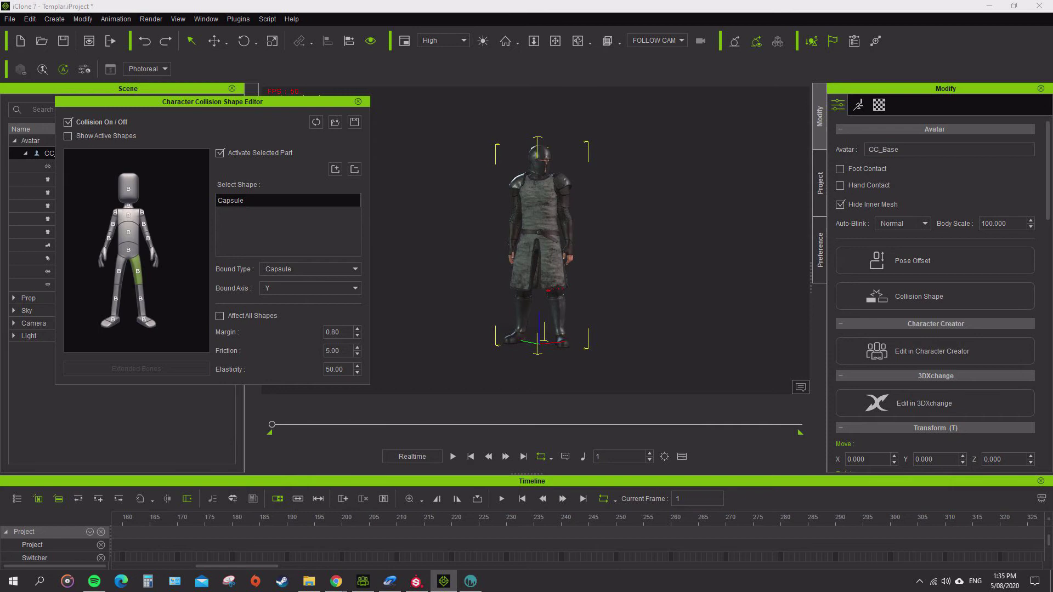
Switch the viewport to the Preview camera and add a second collision shape to the left thigh
{"action": "left_click", "coordinate": [657, 40]}
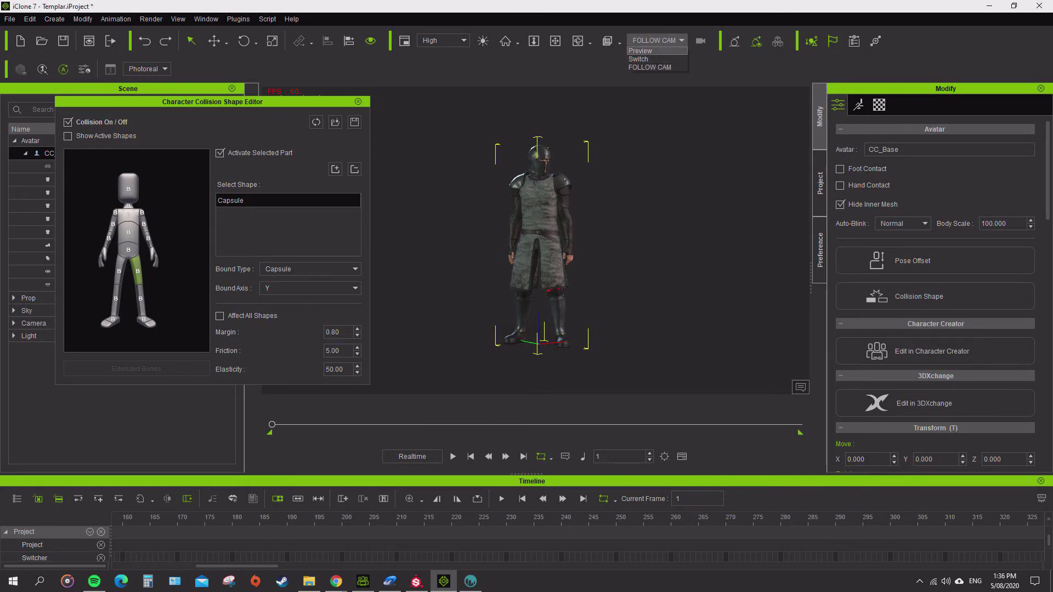
{"action": "left_click", "coordinate": [639, 50]}
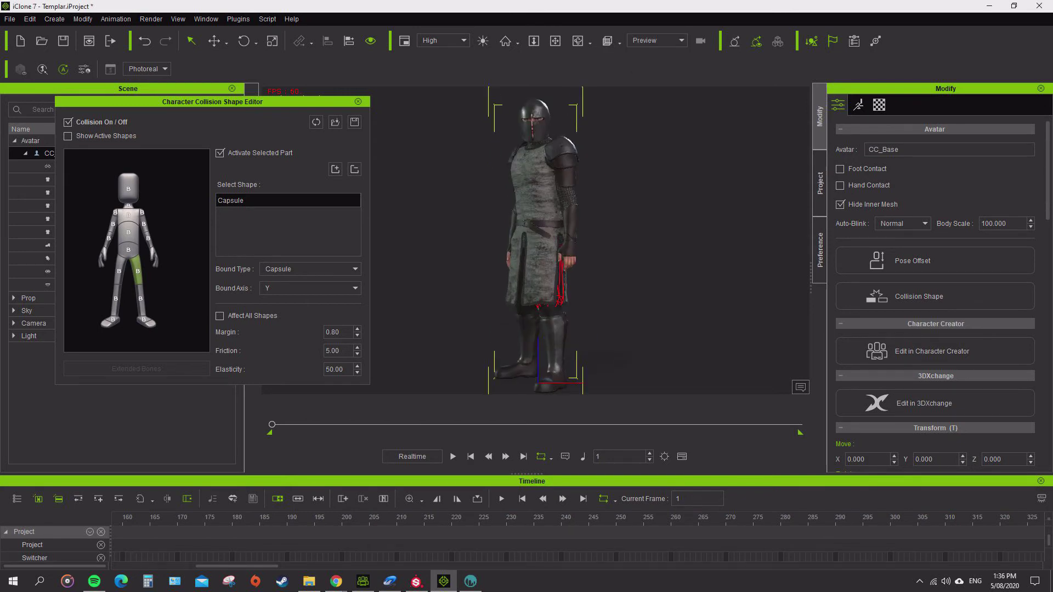
{"action": "mouse_move", "coordinate": [535, 240]}
{"action": "right_mouse_down", "text": "alt"}
{"action": "mouse_move", "coordinate": [482, 240]}
{"action": "mouse_move", "coordinate": [587, 240]}
{"action": "mouse_move", "coordinate": [535, 239]}
{"action": "right_mouse_up", "text": "alt"}
{"action": "scroll", "coordinate": [535, 239], "scroll_direction": "up", "scroll_amount": 6}
{"action": "scroll", "coordinate": [535, 240], "scroll_direction": "down", "scroll_amount": 4}
{"action": "scroll", "coordinate": [535, 240], "scroll_direction": "up", "scroll_amount": 3}
{"action": "left_click_drag", "start_coordinate": [535, 239], "coordinate": [512, 175], "text": "alt"}
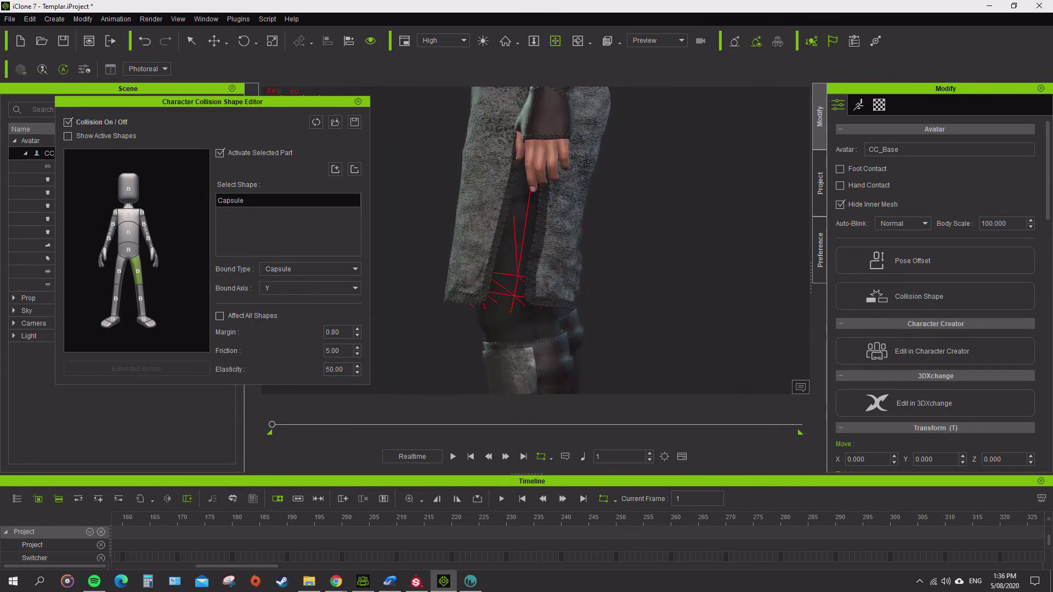
{"action": "right_click_drag", "start_coordinate": [512, 240], "coordinate": [587, 239], "text": "alt"}
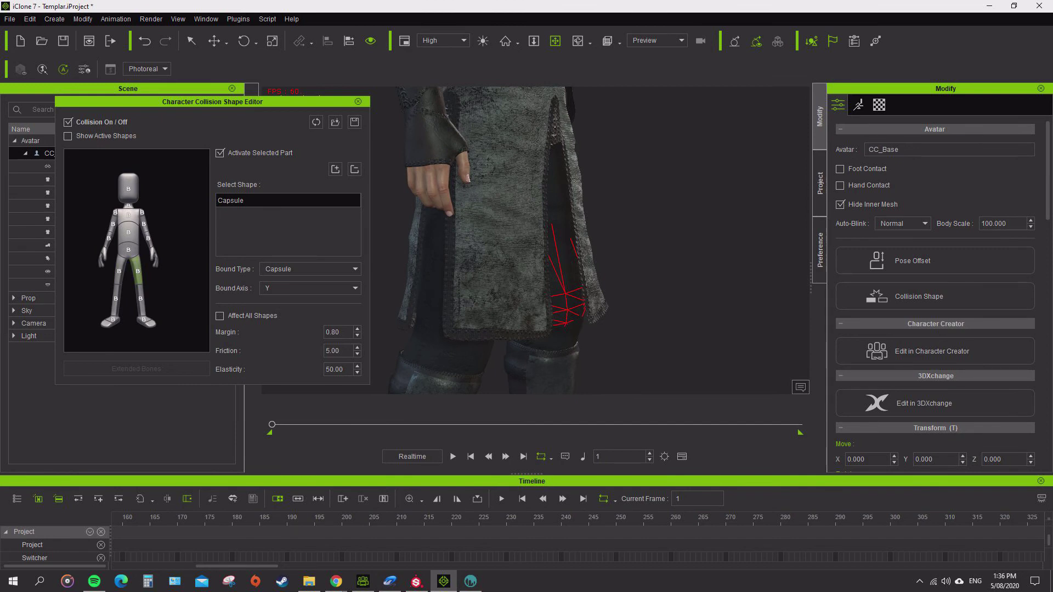
{"action": "left_click", "coordinate": [335, 169]}
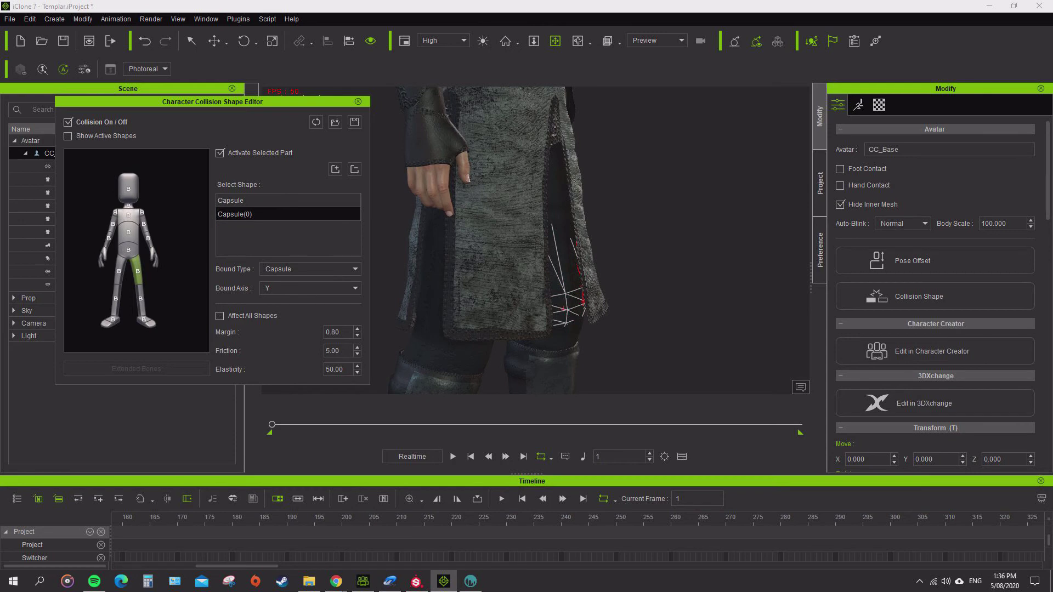
Hide the Robe mesh and reopen the Collision Shape editor for CC_Base
{"action": "left_click_drag", "start_coordinate": [212, 102], "coordinate": [323, 111]}
{"action": "left_click", "coordinate": [469, 111]}
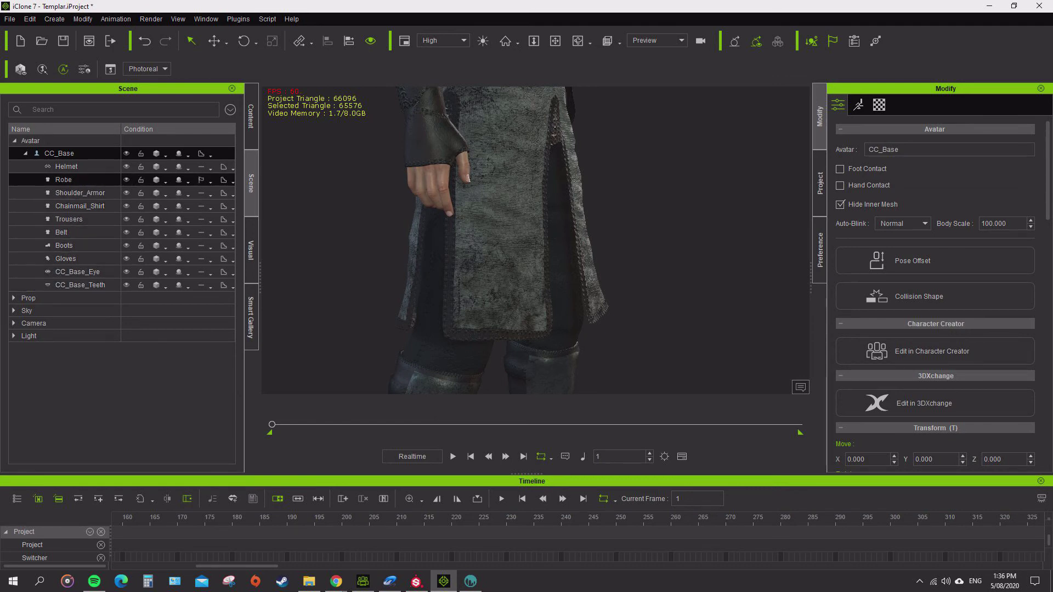
{"action": "left_click", "coordinate": [126, 179]}
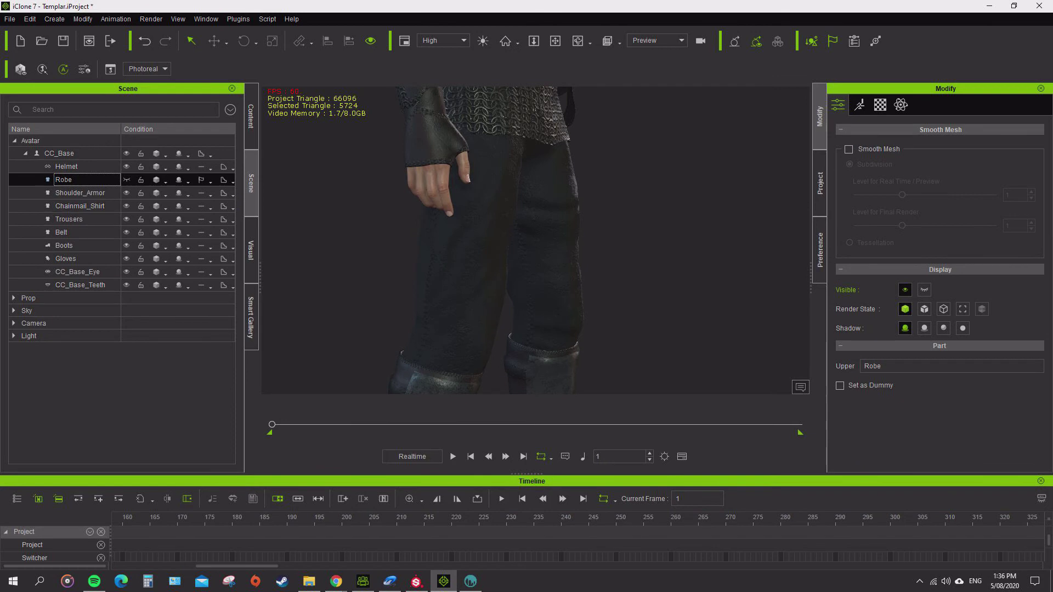
{"action": "left_click", "coordinate": [59, 153]}
{"action": "left_click", "coordinate": [934, 296]}
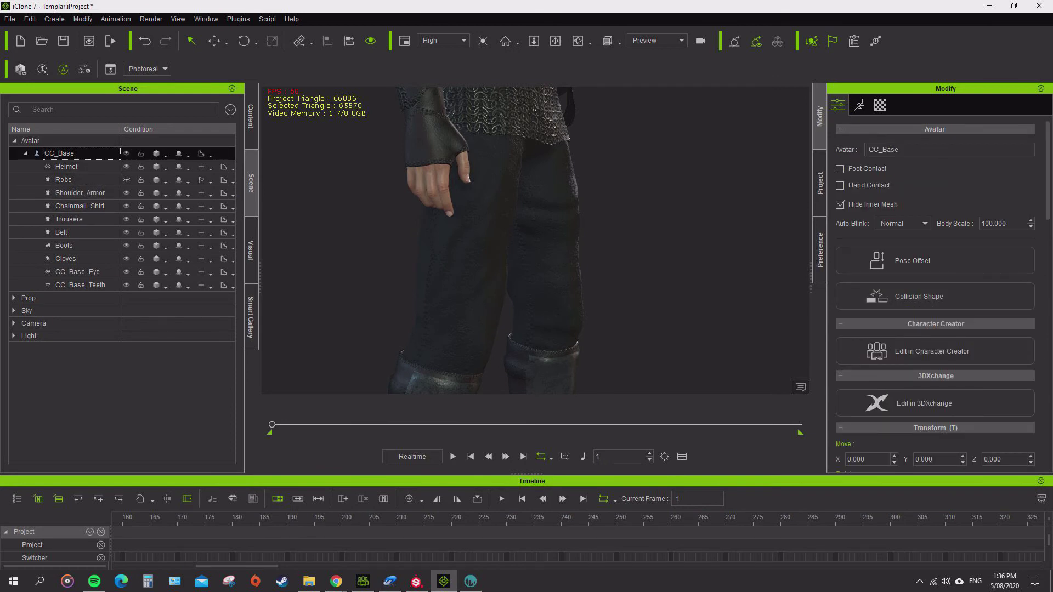
Scale the added left-thigh capsule along its Z axis
{"action": "left_click", "coordinate": [555, 41]}
{"action": "right_click_drag", "start_coordinate": [570, 185], "coordinate": [644, 185]}
{"action": "left_click_drag", "start_coordinate": [322, 111], "coordinate": [225, 107]}
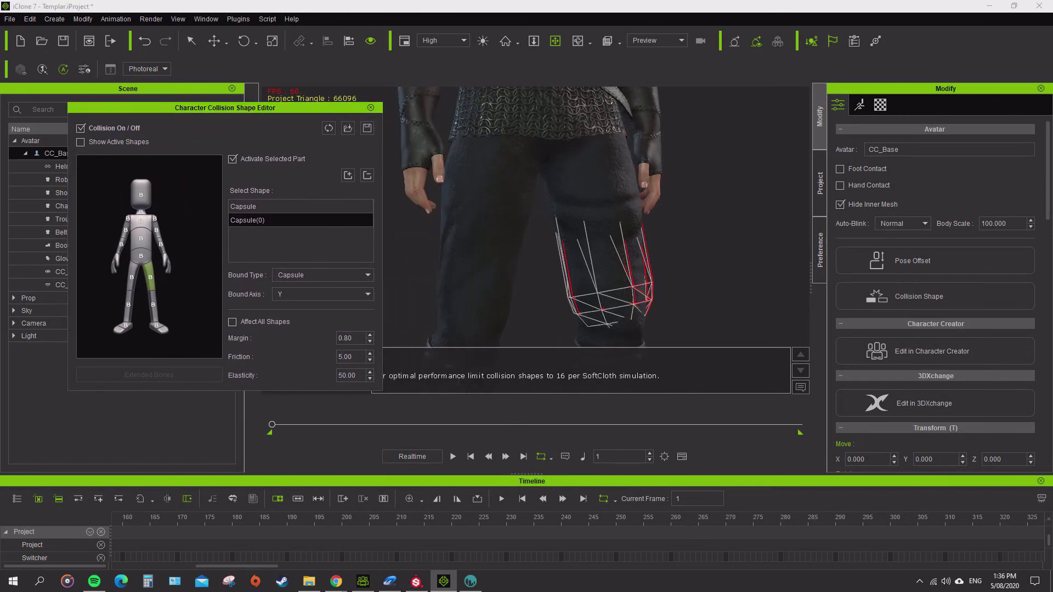
{"action": "right_click_drag", "start_coordinate": [644, 184], "coordinate": [555, 187]}
{"action": "scroll", "coordinate": [559, 184], "scroll_direction": "down", "scroll_amount": 3}
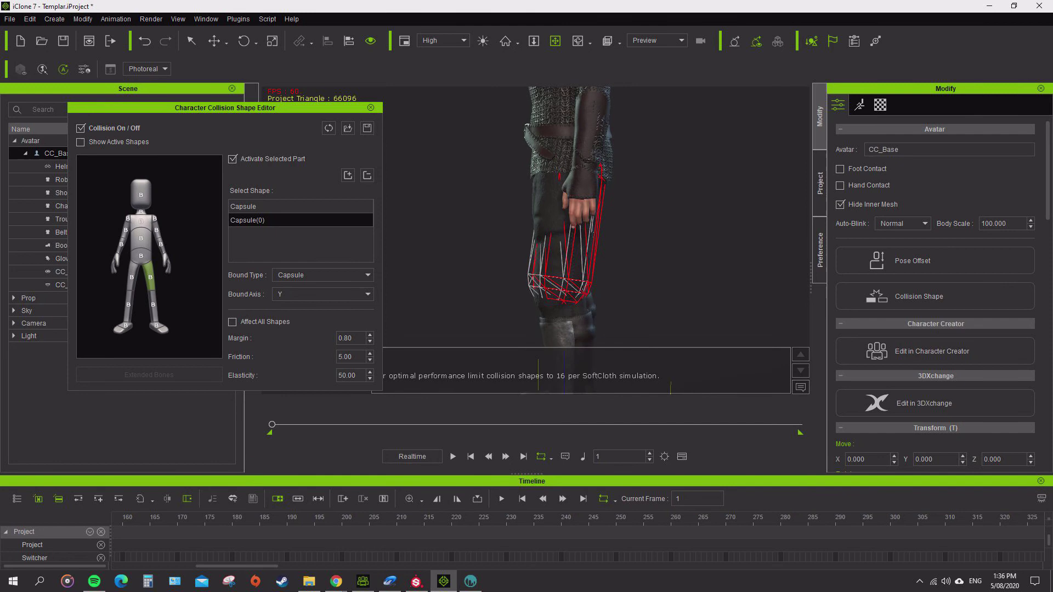
{"action": "key", "text": "e"}
{"action": "key", "text": "r"}
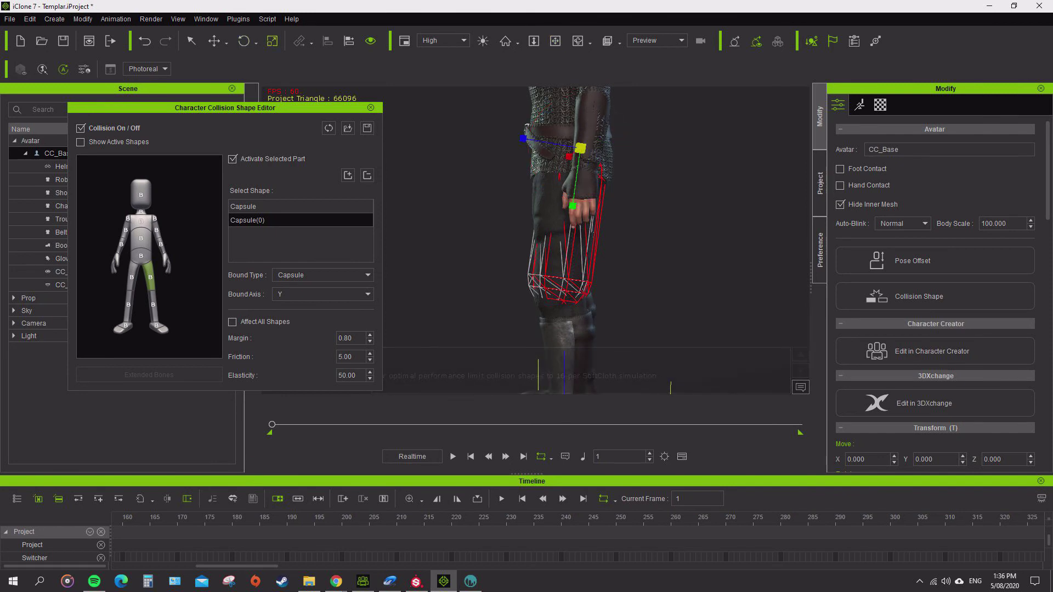
{"action": "left_click_drag", "start_coordinate": [523, 139], "coordinate": [531, 161]}
Move the added left-thigh capsule along its Y and X axes so it surrounds the thigh
{"action": "key", "text": "e"}
{"action": "key", "text": "w"}
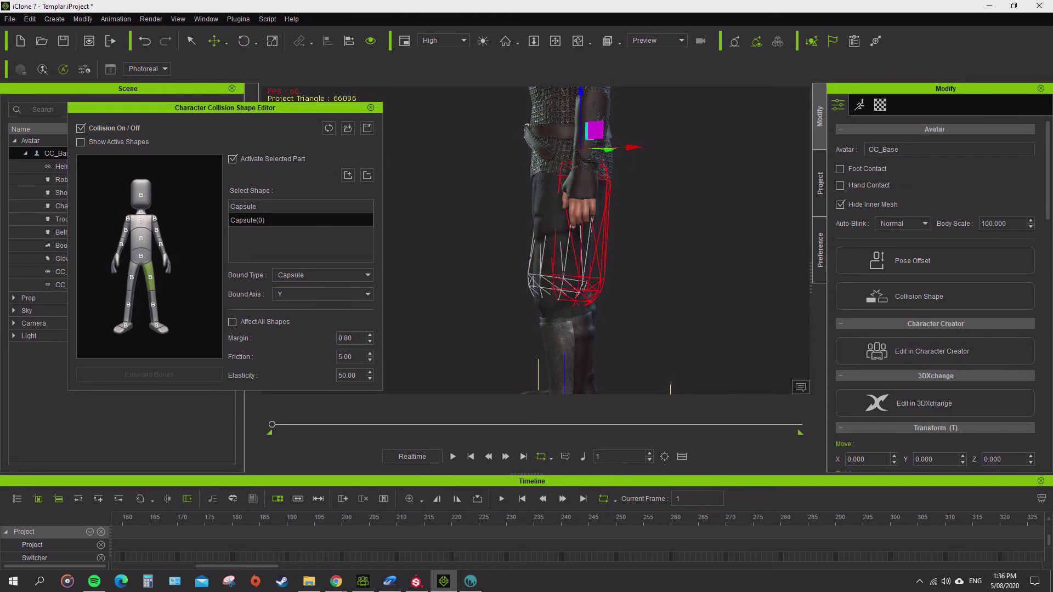
{"action": "left_click_drag", "start_coordinate": [606, 149], "coordinate": [595, 149]}
{"action": "right_click_drag", "start_coordinate": [593, 235], "coordinate": [672, 235]}
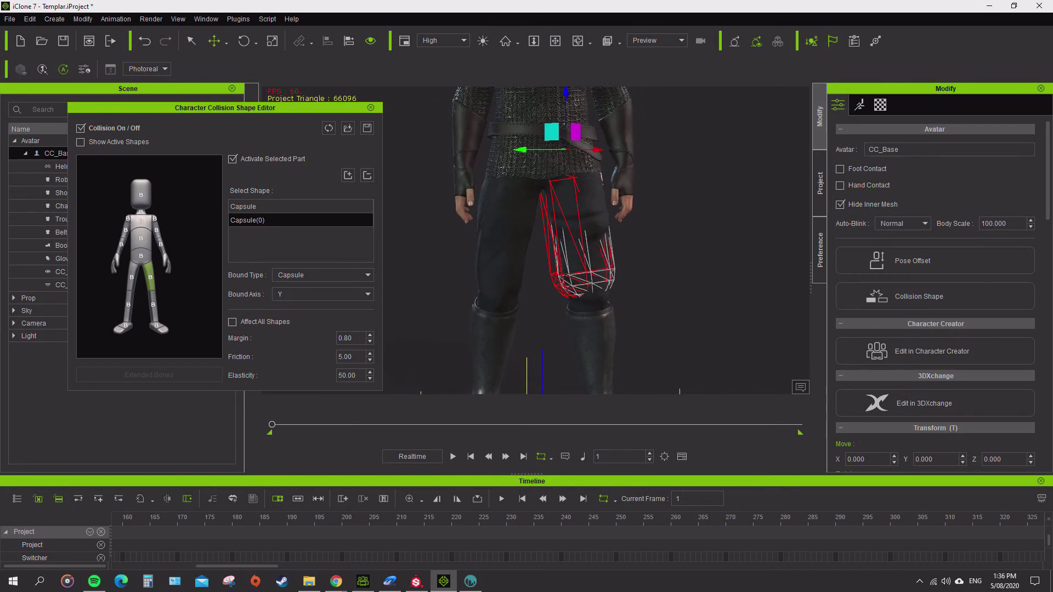
{"action": "left_click_drag", "start_coordinate": [596, 149], "coordinate": [600, 149]}
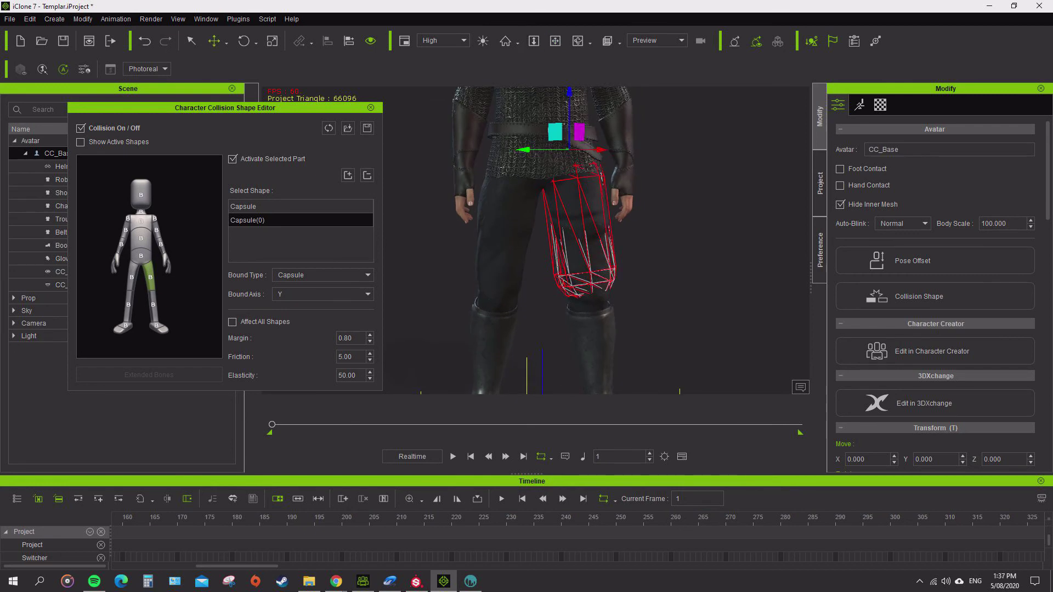
Examine the fit of the two left-thigh collision capsules around the leg from several angles
{"action": "right_click_drag", "start_coordinate": [593, 234], "coordinate": [631, 235]}
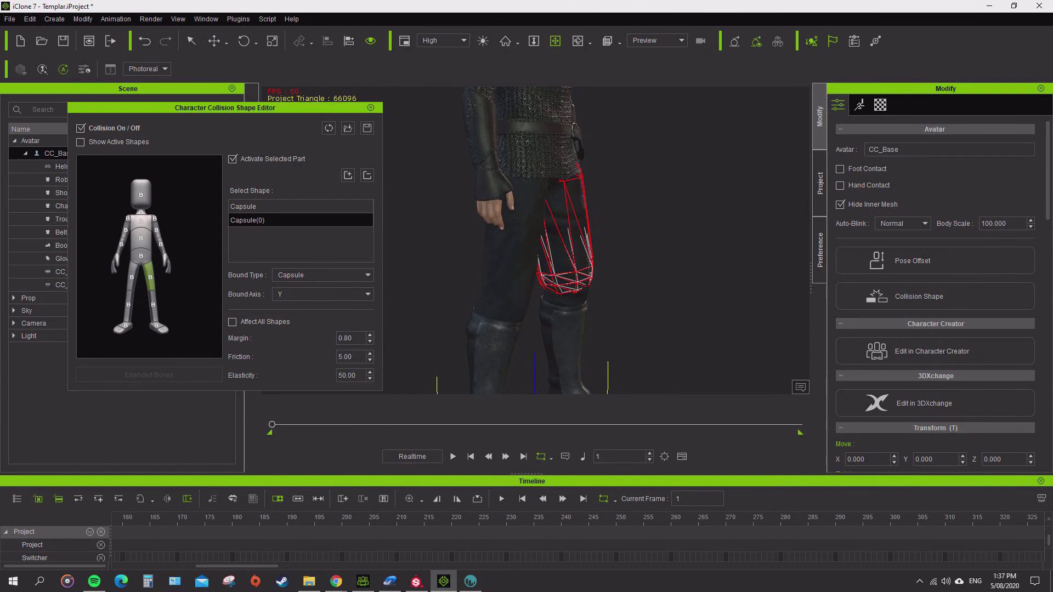
{"action": "scroll", "coordinate": [593, 235], "scroll_direction": "up", "scroll_amount": 4}
{"action": "mouse_move", "coordinate": [593, 242]}
{"action": "middle_mouse_down"}
{"action": "mouse_move", "coordinate": [593, 219]}
{"action": "mouse_move", "coordinate": [592, 256]}
{"action": "middle_mouse_up"}
{"action": "right_click_drag", "start_coordinate": [592, 256], "coordinate": [488, 252]}
{"action": "middle_click_drag", "start_coordinate": [581, 296], "coordinate": [534, 164]}
{"action": "right_click_drag", "start_coordinate": [535, 164], "coordinate": [619, 167]}
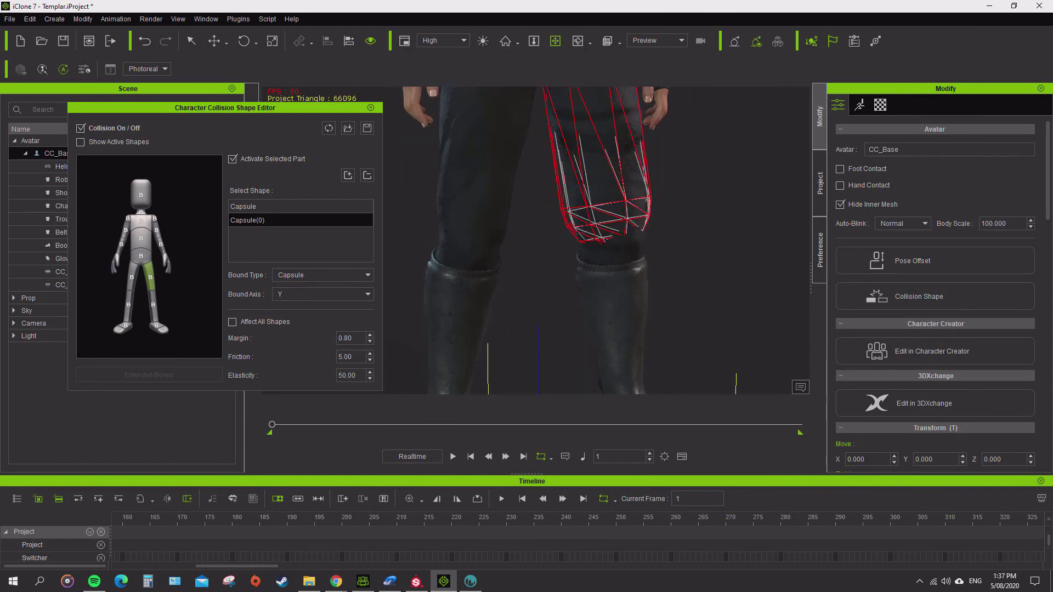
{"action": "middle_click_drag", "start_coordinate": [620, 167], "coordinate": [647, 279]}
{"action": "mouse_move", "coordinate": [647, 280]}
{"action": "right_mouse_down"}
{"action": "mouse_move", "coordinate": [668, 277]}
{"action": "mouse_move", "coordinate": [641, 278]}
{"action": "right_mouse_up"}
Select the right thigh and add a second collision shape to it
{"action": "left_click", "coordinate": [132, 277]}
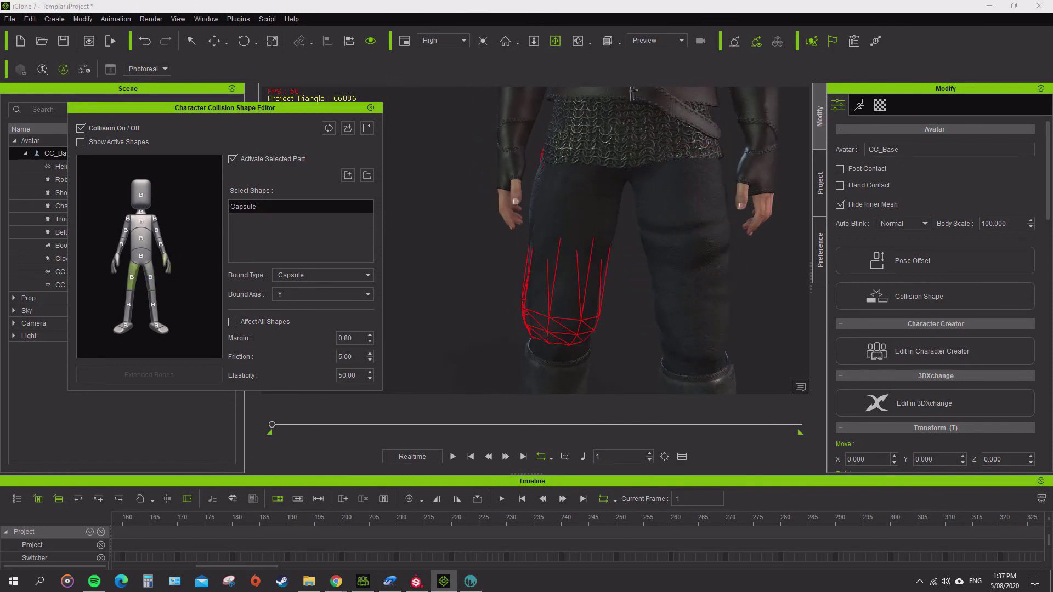
{"action": "scroll", "coordinate": [535, 240], "scroll_direction": "down", "scroll_amount": 3}
{"action": "right_click_drag", "start_coordinate": [641, 277], "coordinate": [617, 278]}
{"action": "left_click", "coordinate": [347, 175]}
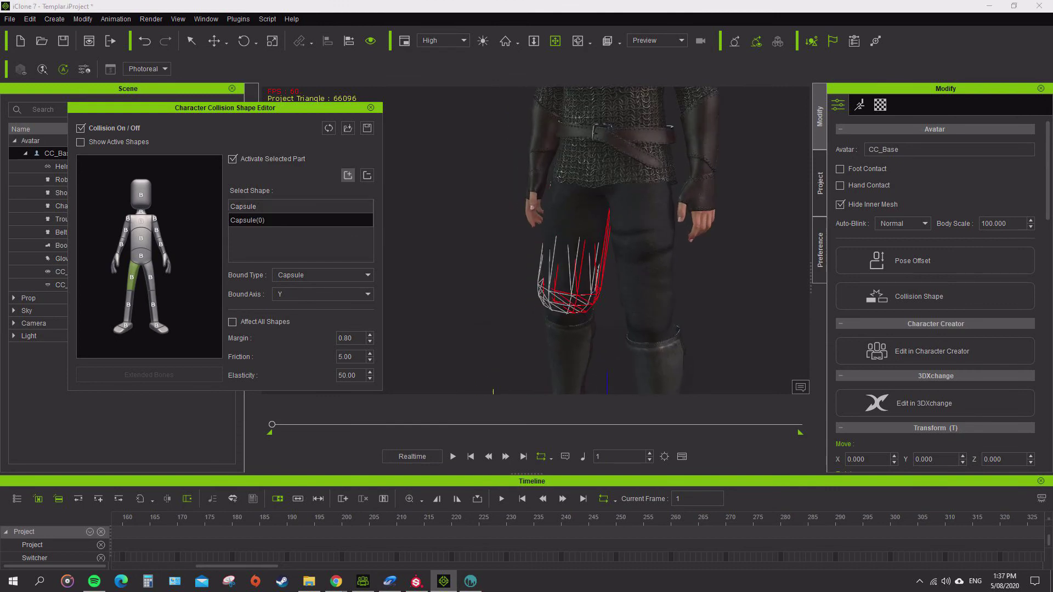
Scale the second right-thigh capsule up and move it, including along its Y axis, so it surrounds the thigh
{"action": "right_click_drag", "start_coordinate": [570, 274], "coordinate": [654, 286]}
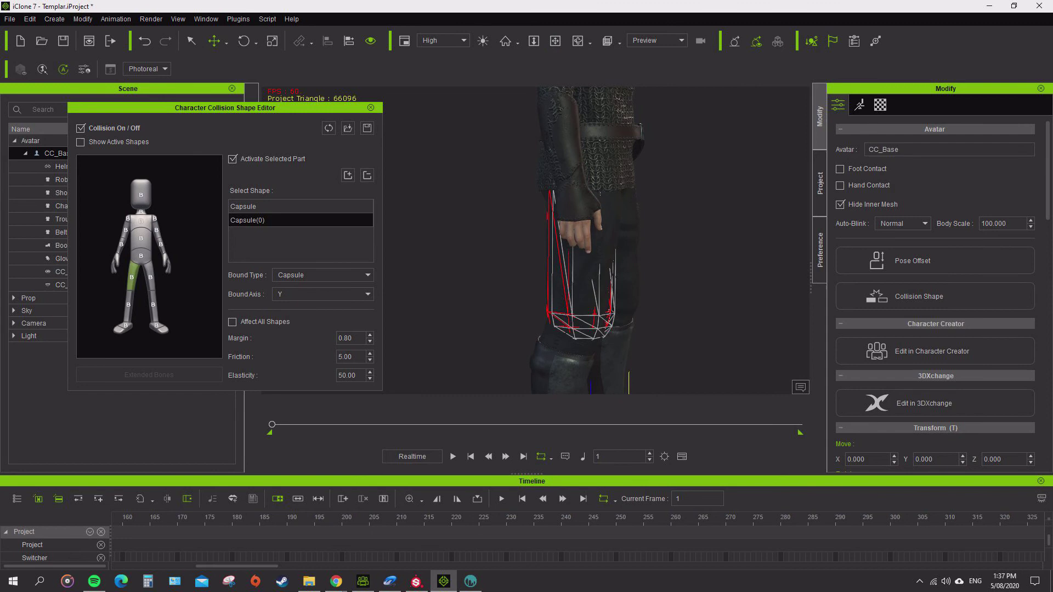
{"action": "key", "text": "r"}
{"action": "key", "text": "w"}
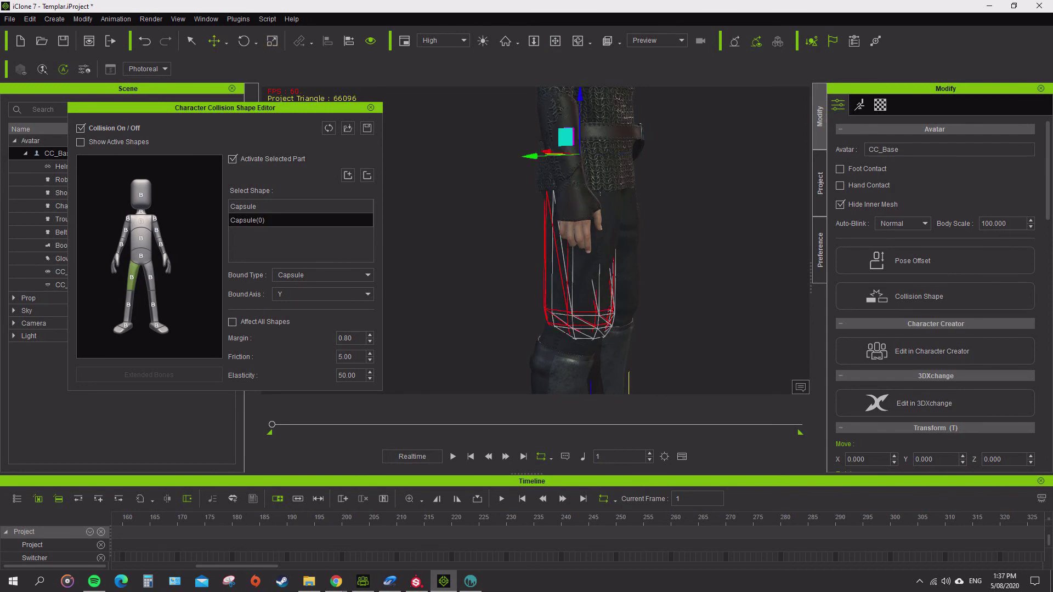
{"action": "left_click_drag", "start_coordinate": [530, 156], "coordinate": [536, 156]}
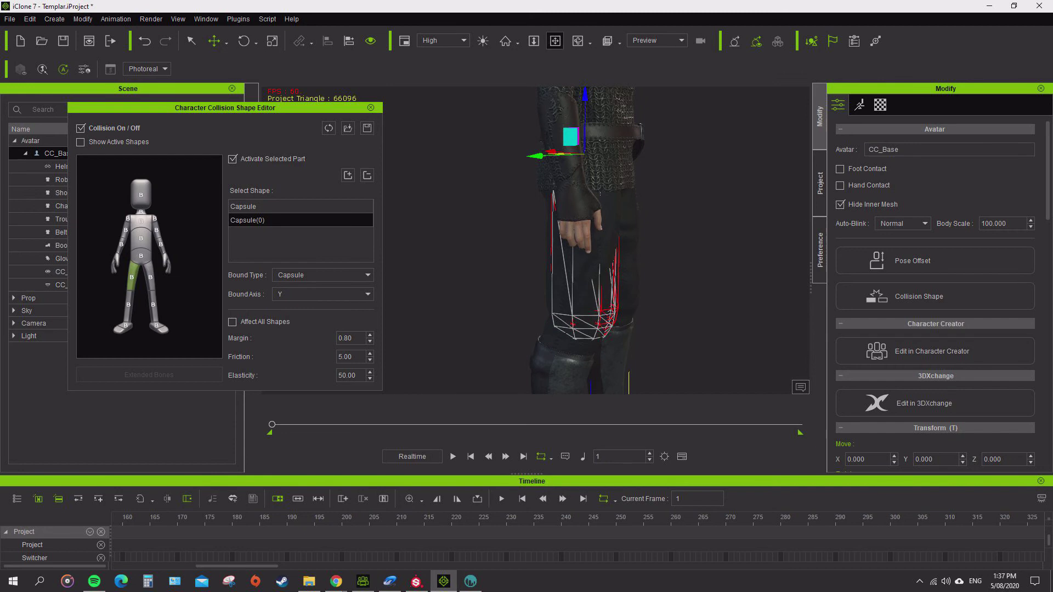
{"action": "key", "text": "x"}
{"action": "right_click_drag", "start_coordinate": [584, 247], "coordinate": [499, 241]}
{"action": "key", "text": "w"}
{"action": "left_click_drag", "start_coordinate": [536, 149], "coordinate": [529, 150]}
Rotate the second right-thigh capsule slightly about its X axis to follow the leg, and close the collision shape editor
{"action": "left_click", "coordinate": [554, 41]}
{"action": "right_click_drag", "start_coordinate": [526, 236], "coordinate": [606, 239]}
{"action": "key", "text": "e"}
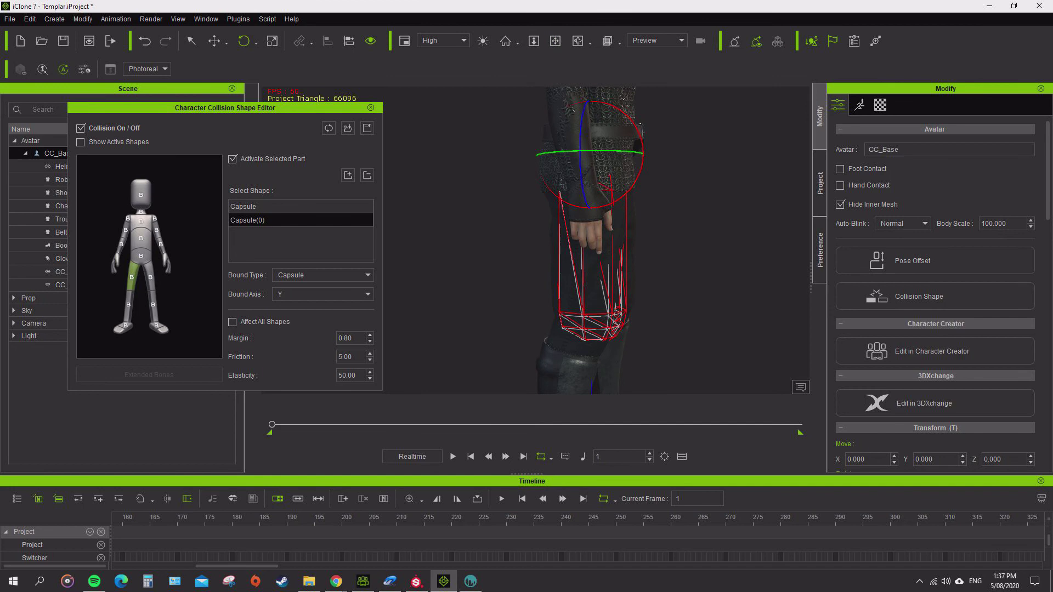
{"action": "left_click_drag", "start_coordinate": [636, 181], "coordinate": [631, 188]}
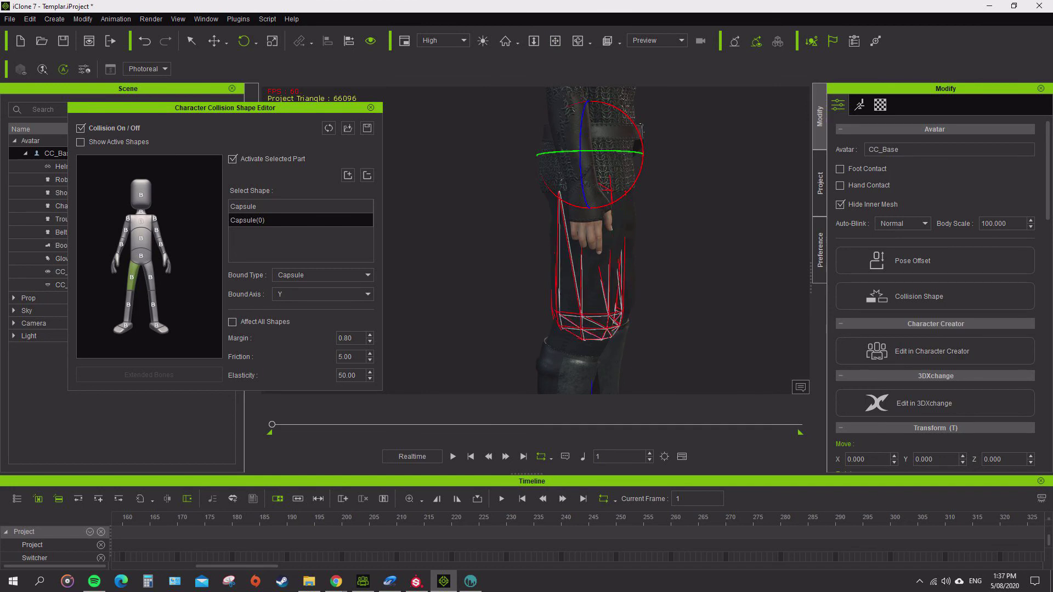
{"action": "left_click", "coordinate": [555, 41]}
{"action": "right_click_drag", "start_coordinate": [614, 239], "coordinate": [526, 238]}
{"action": "left_click", "coordinate": [370, 107]}
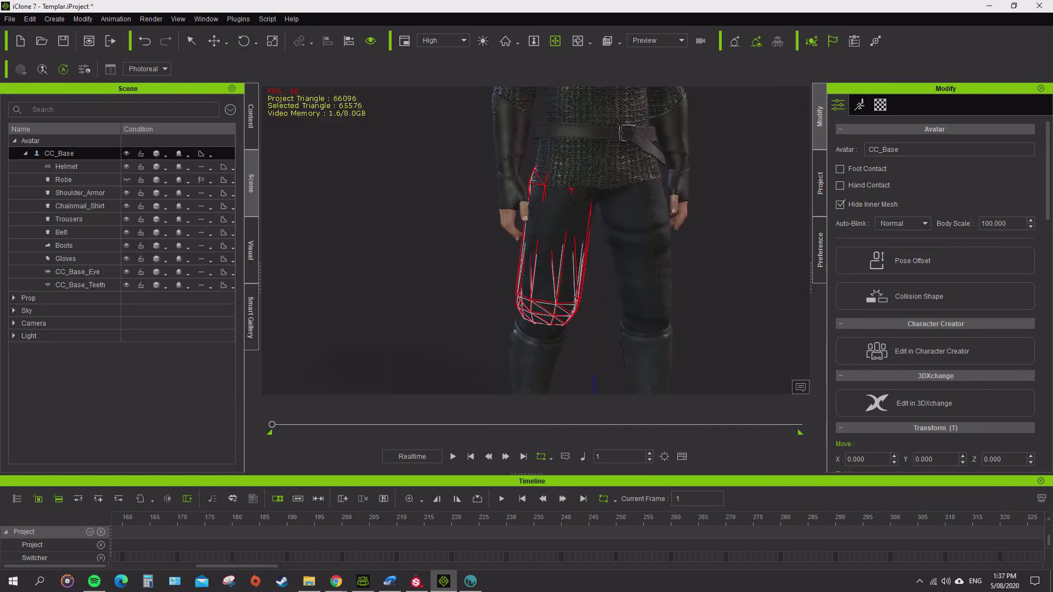
Make the Robe visible again and briefly play the animation in the Preview camera
{"action": "scroll", "coordinate": [536, 240], "scroll_direction": "down", "scroll_amount": 3}
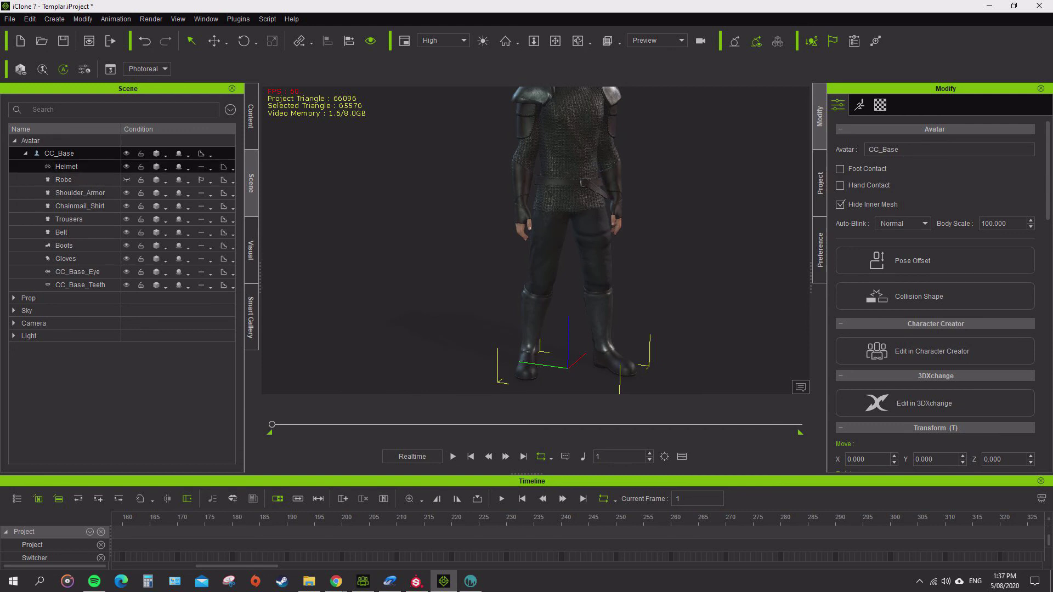
{"action": "left_click", "coordinate": [64, 179]}
{"action": "left_click", "coordinate": [126, 180]}
{"action": "key", "text": "space"}
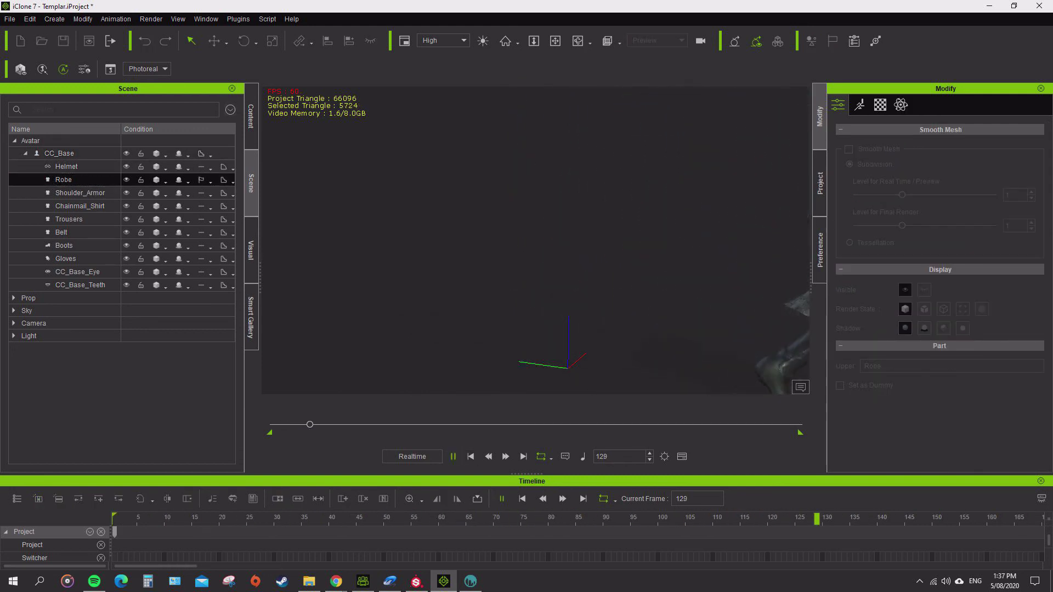
{"action": "key", "text": "space"}
Switch the view to FOLLOW CAM and play the animation to examine how the robe moves with the legs
{"action": "left_click", "coordinate": [657, 40]}
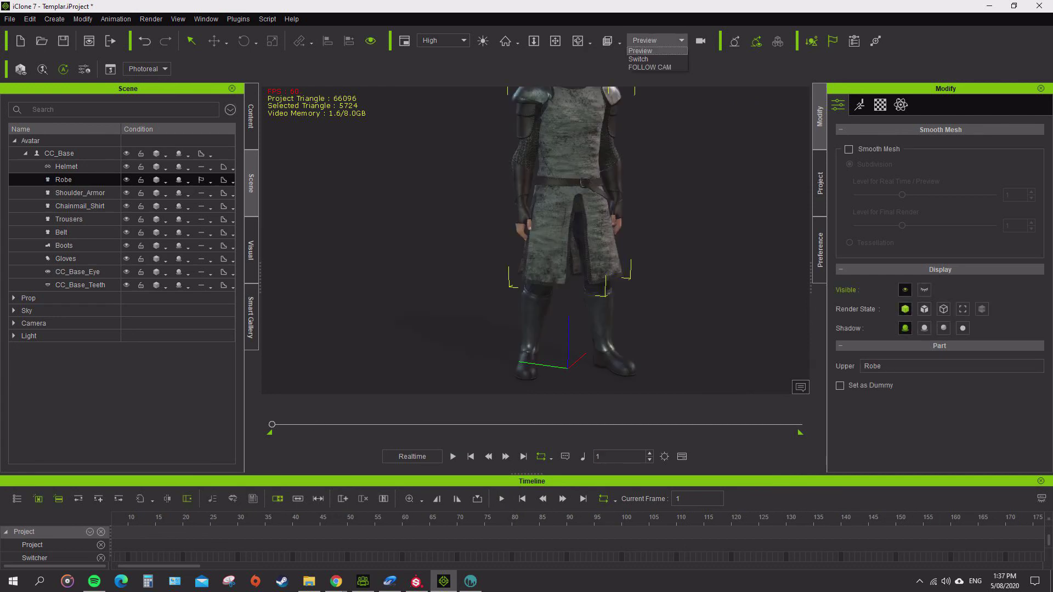
{"action": "left_click", "coordinate": [653, 68]}
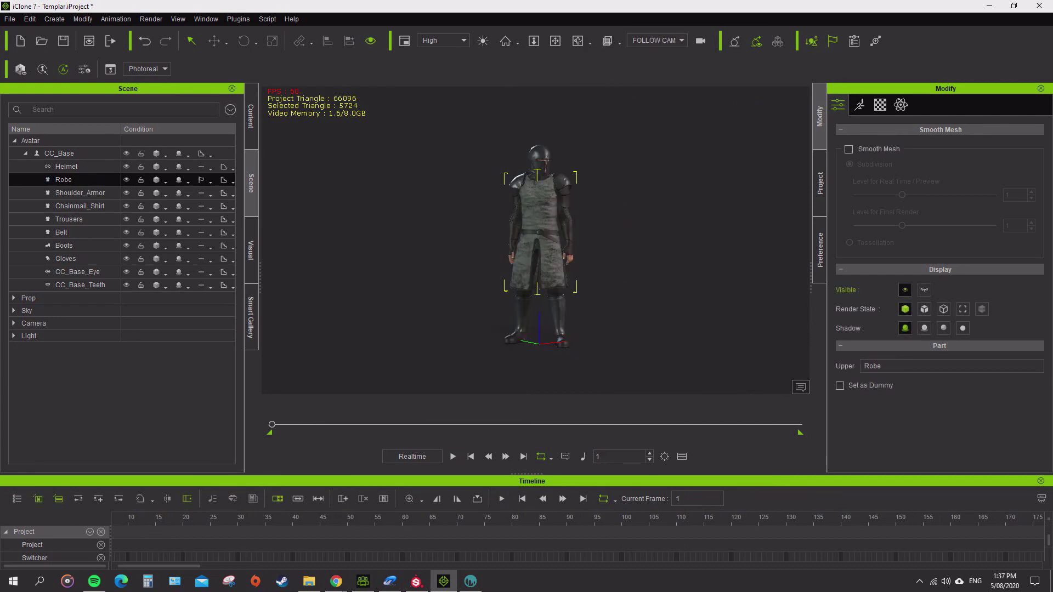
{"action": "key", "text": "space"}
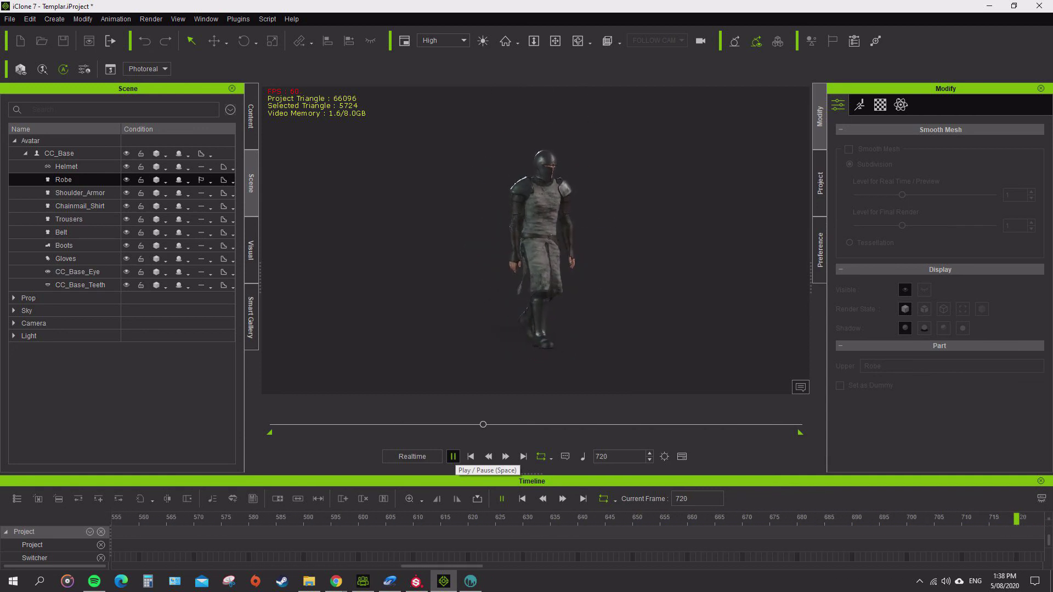
{"action": "left_click", "coordinate": [453, 457]}
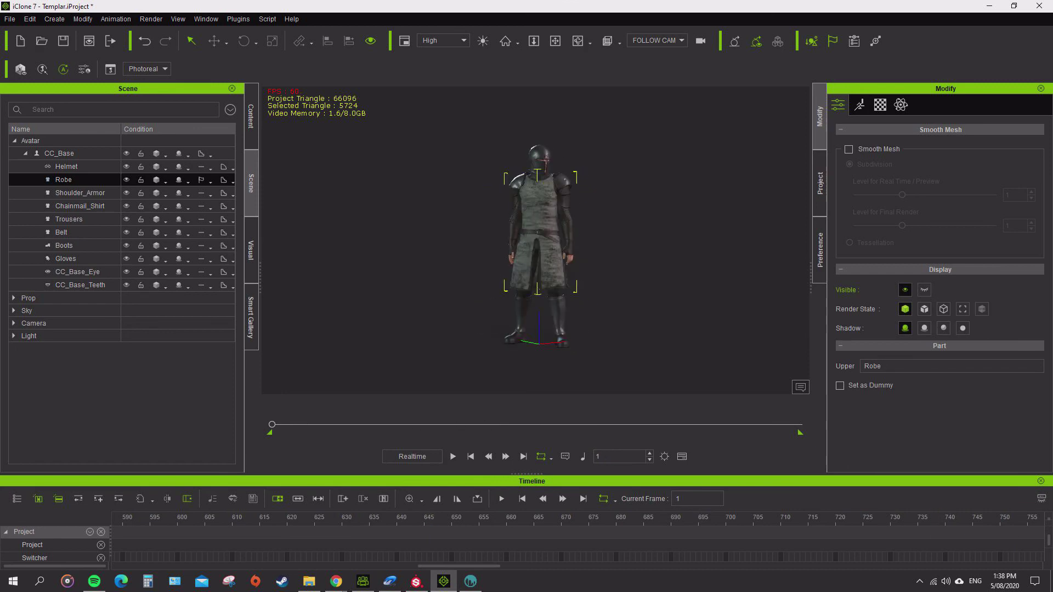
Set playback to By Frame and play the animation to check the robe simulation
{"action": "left_click", "coordinate": [412, 456]}
{"action": "left_click", "coordinate": [452, 457]}
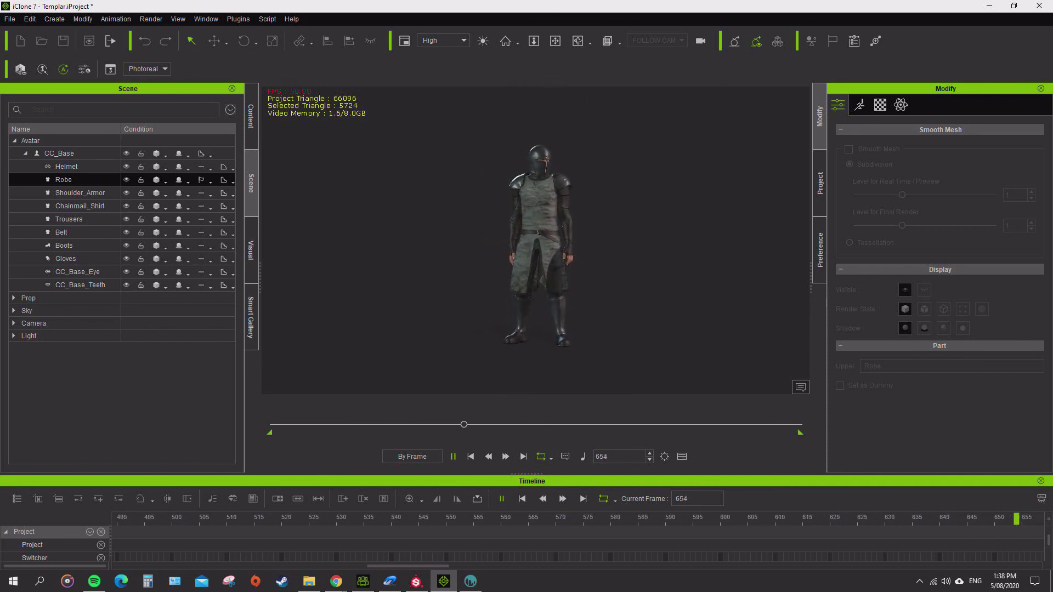
{"action": "key", "text": "space"}
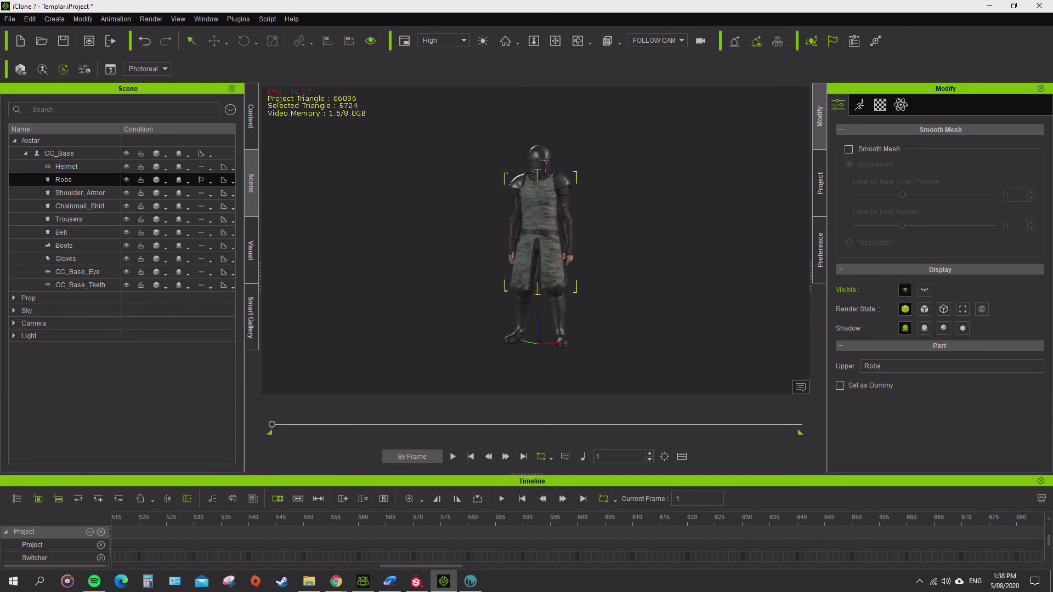
Play the animation in Realtime mode and examine the robe simulation from the front and from behind the knight
{"action": "key", "text": "space"}
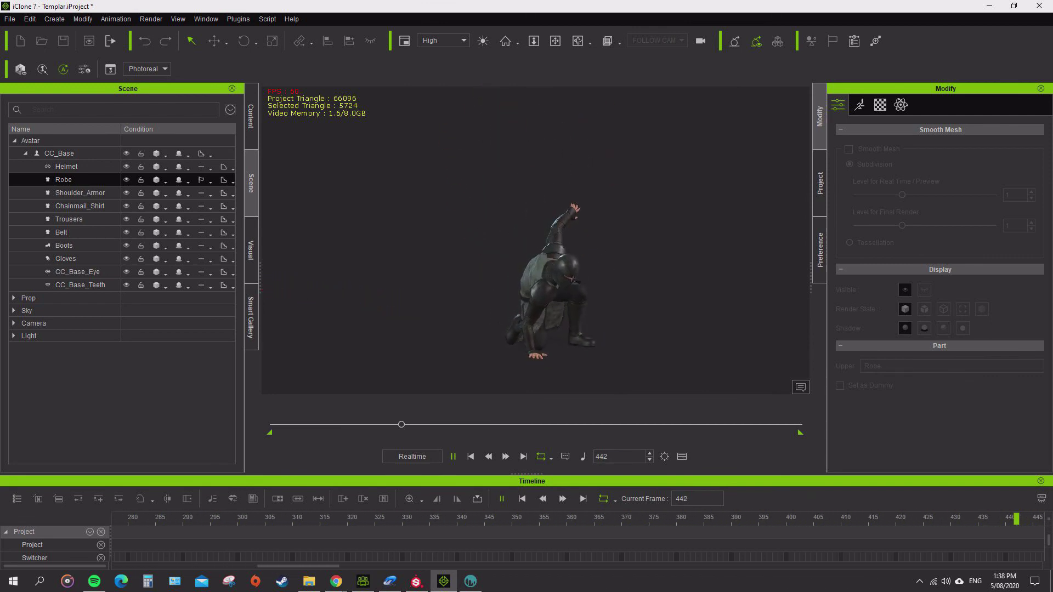
{"action": "key", "text": "comma"}
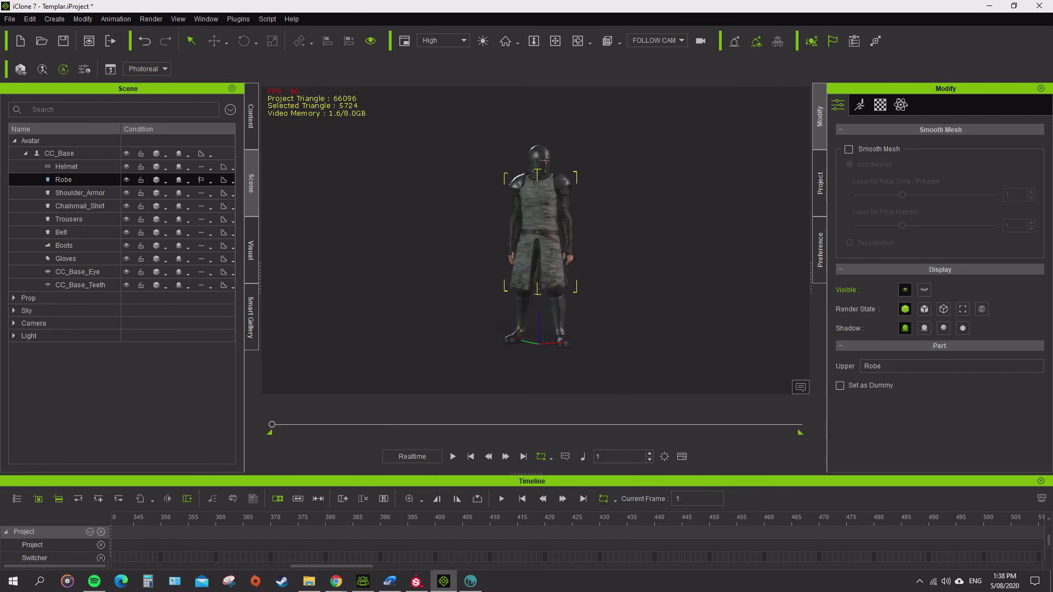
{"action": "left_click", "coordinate": [554, 41]}
{"action": "right_click_drag", "start_coordinate": [553, 230], "coordinate": [466, 230]}
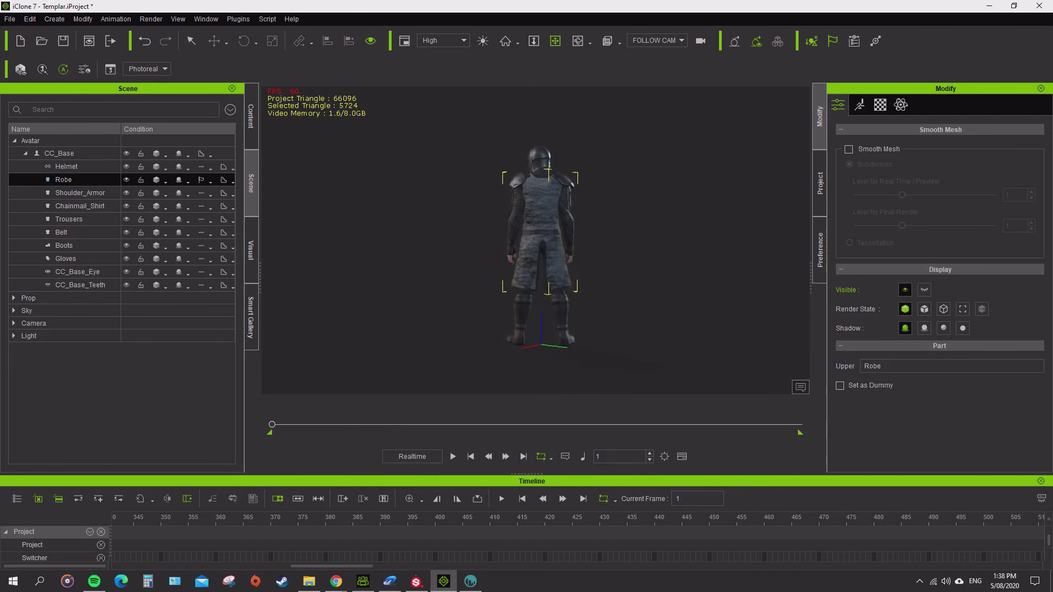
{"action": "key", "text": "space"}
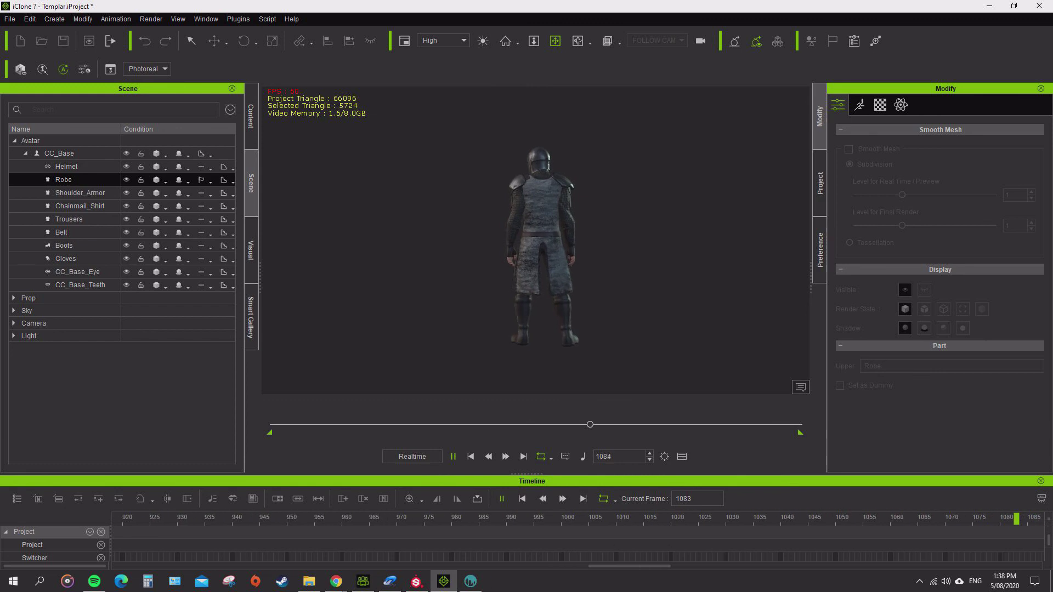
{"action": "key", "text": "space"}
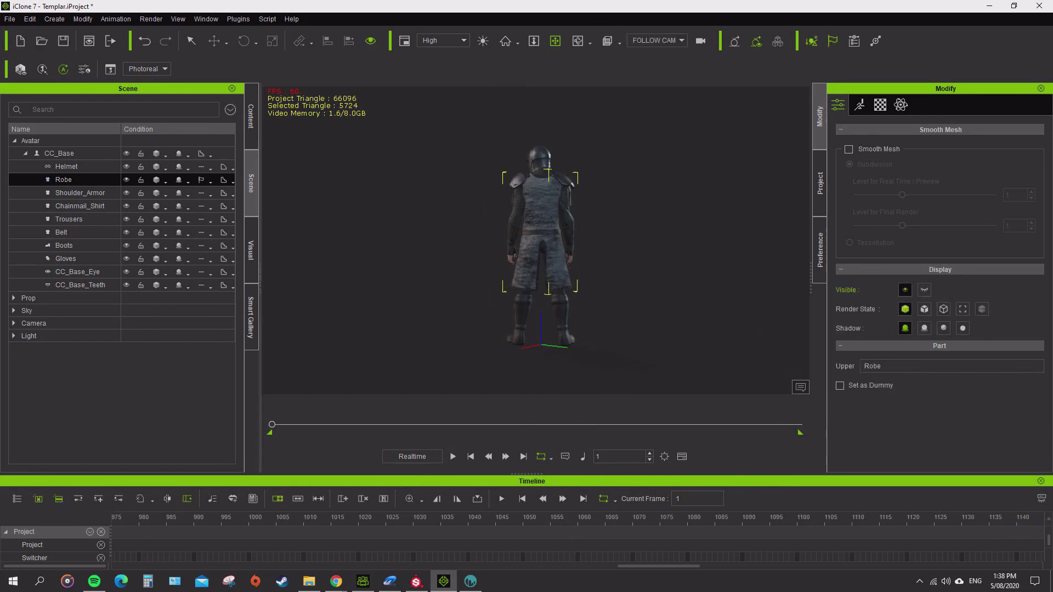